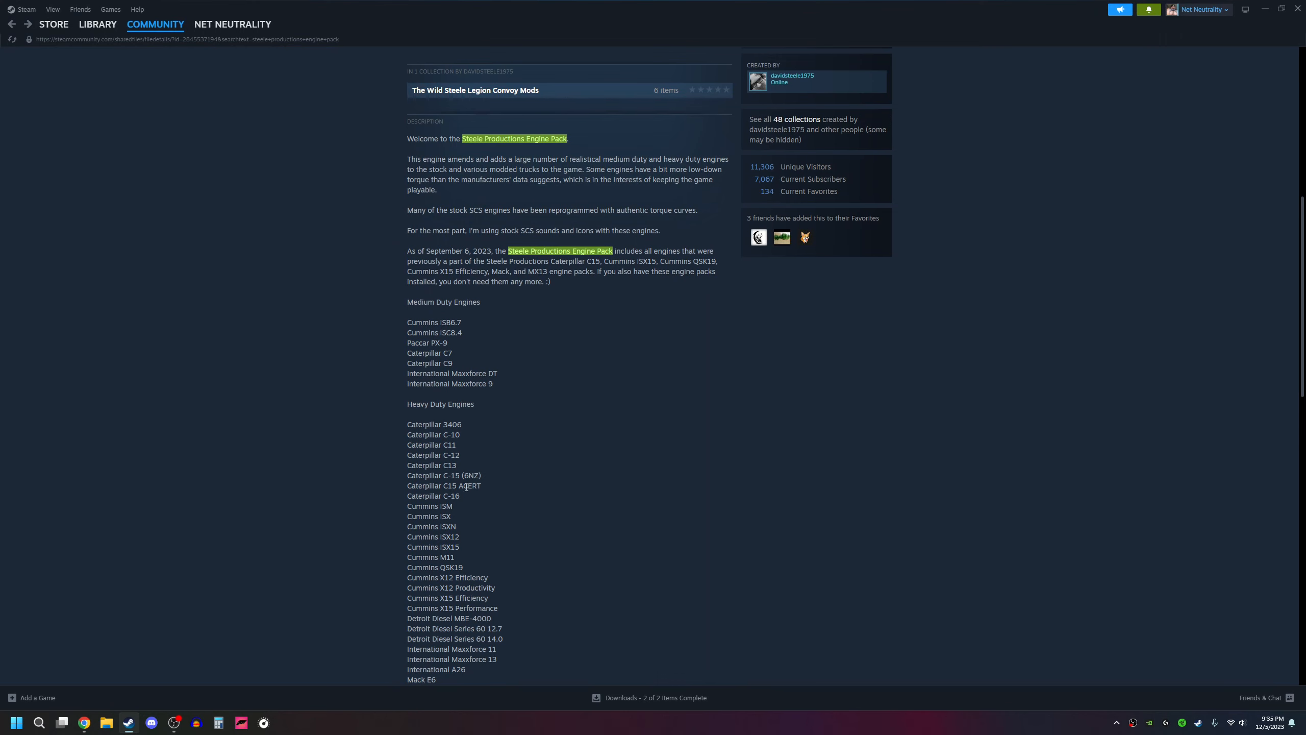
# Step: Review the Steele Productions Engine Pack's description and its lists of medium and heavy duty engines
pyautogui.scroll(-3, 404, 453)
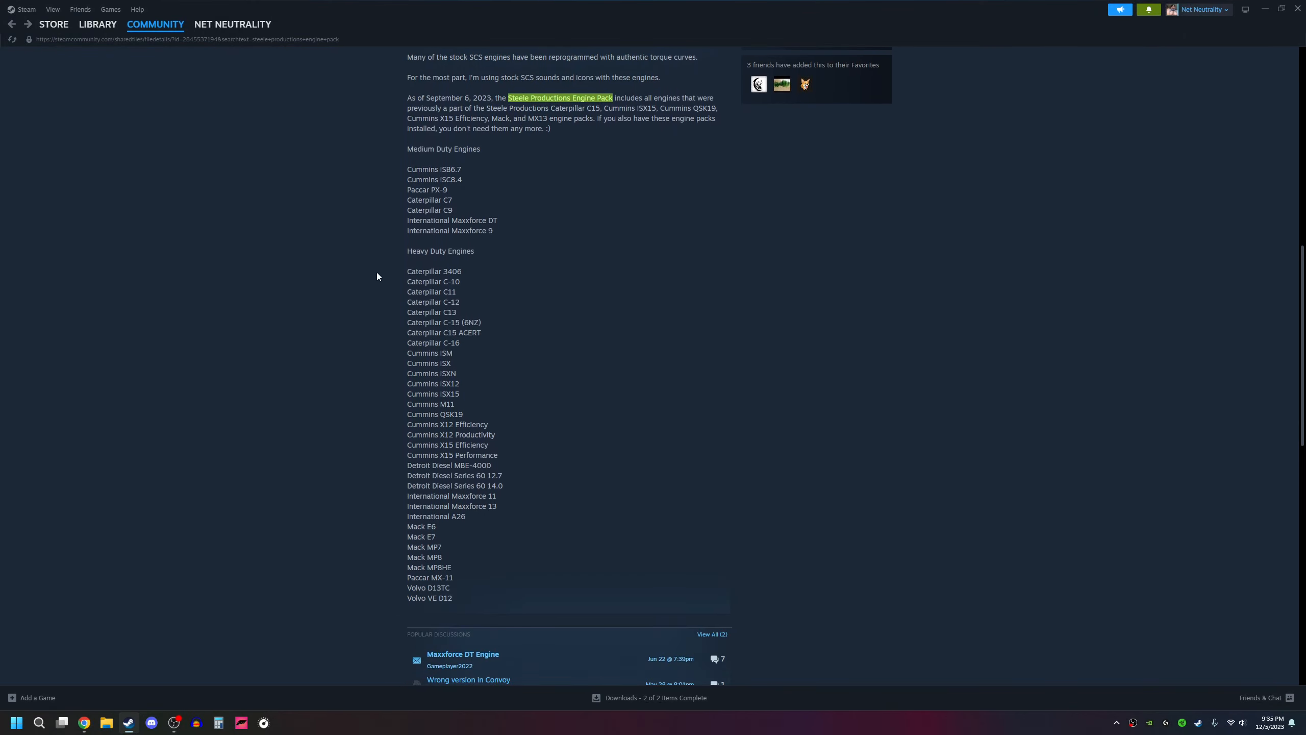
pyautogui.scroll(10, 566, 547)
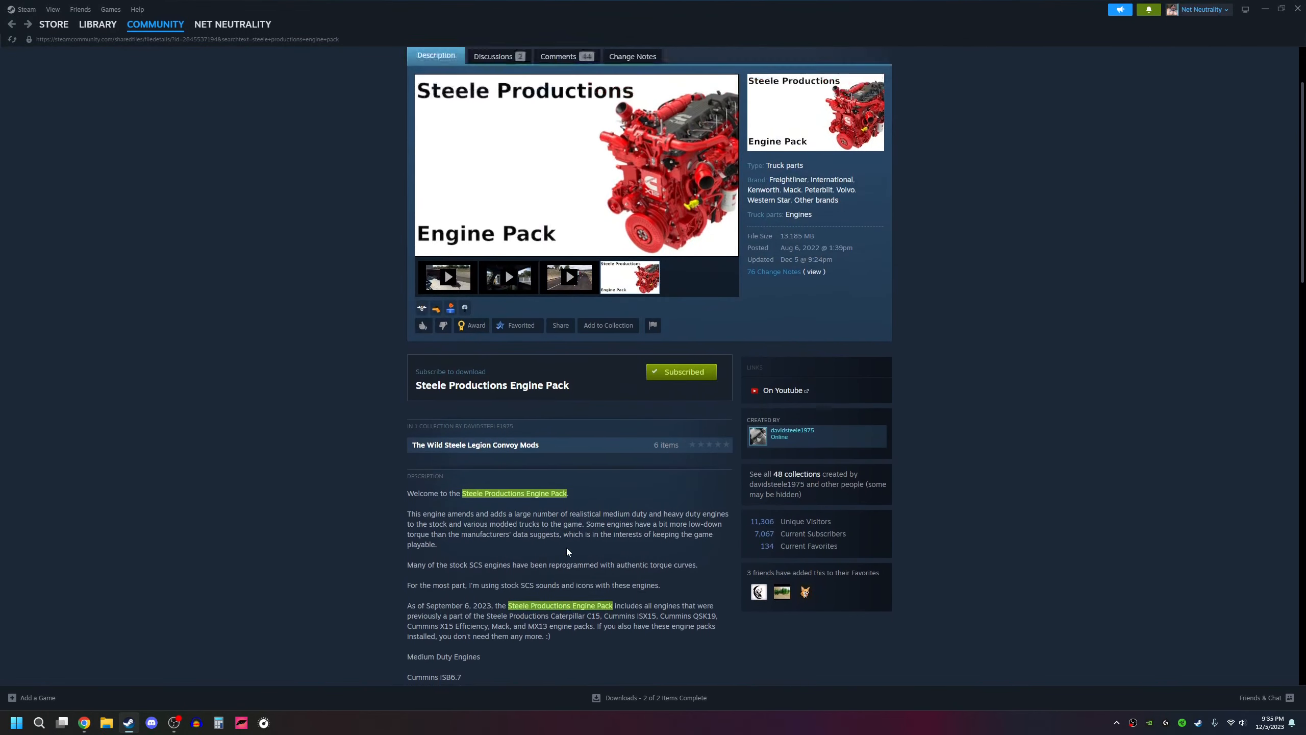
pyautogui.scroll(2, 567, 547)
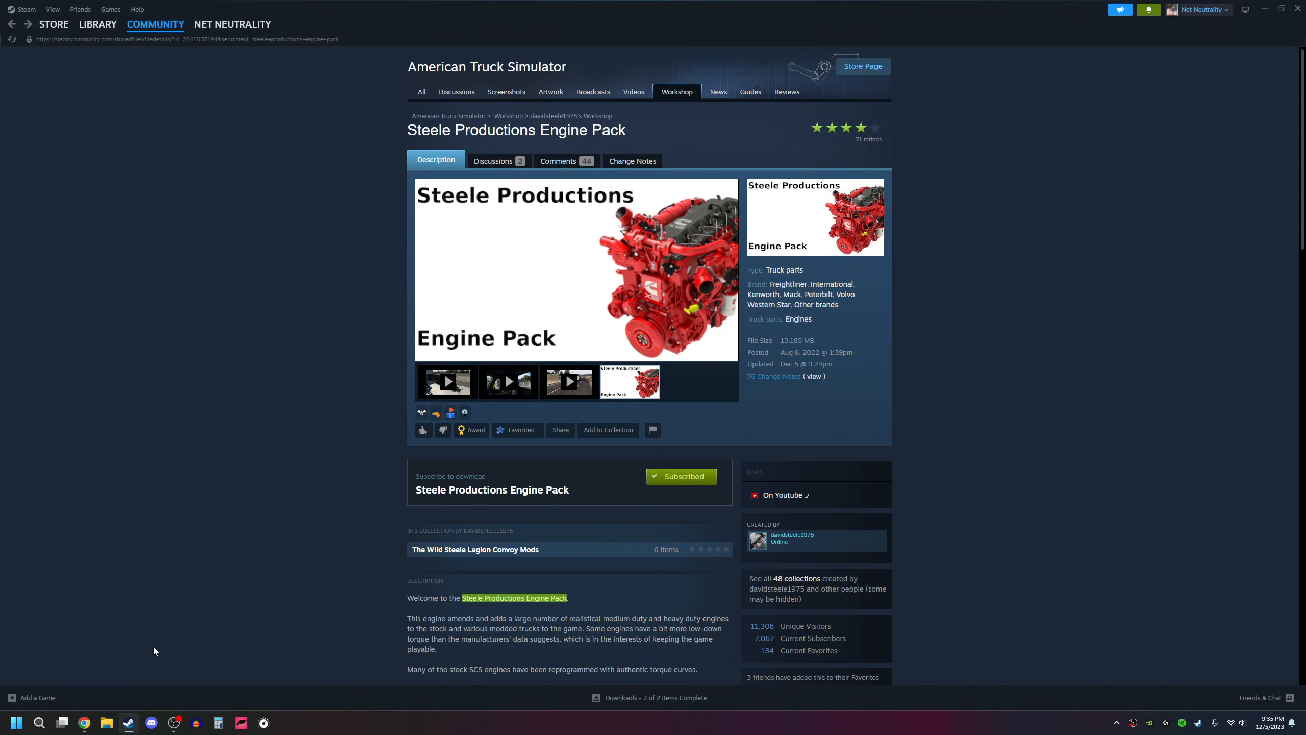
# Step: Switch to Chrome and review the web pages for the Definition Generator, 7-Zip and Notepad++
pyautogui.click(84, 723)
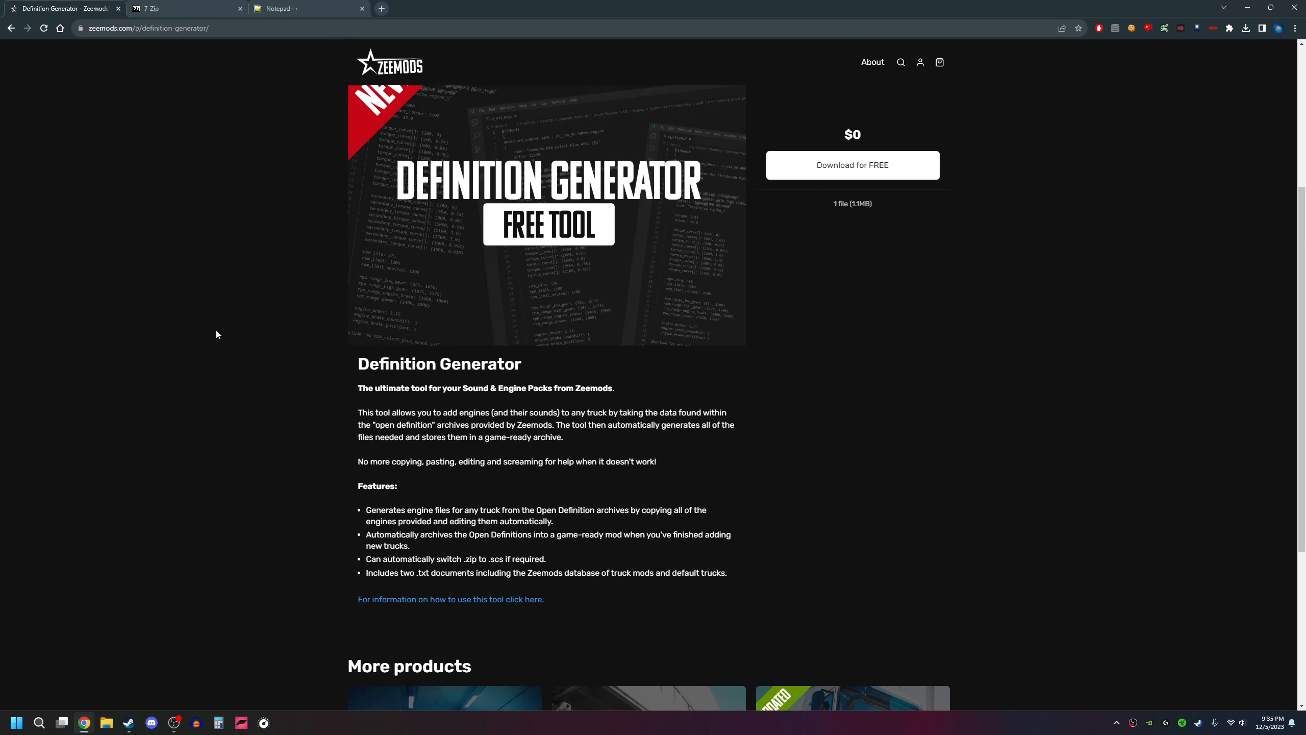
pyautogui.scroll(4, 280, 297)
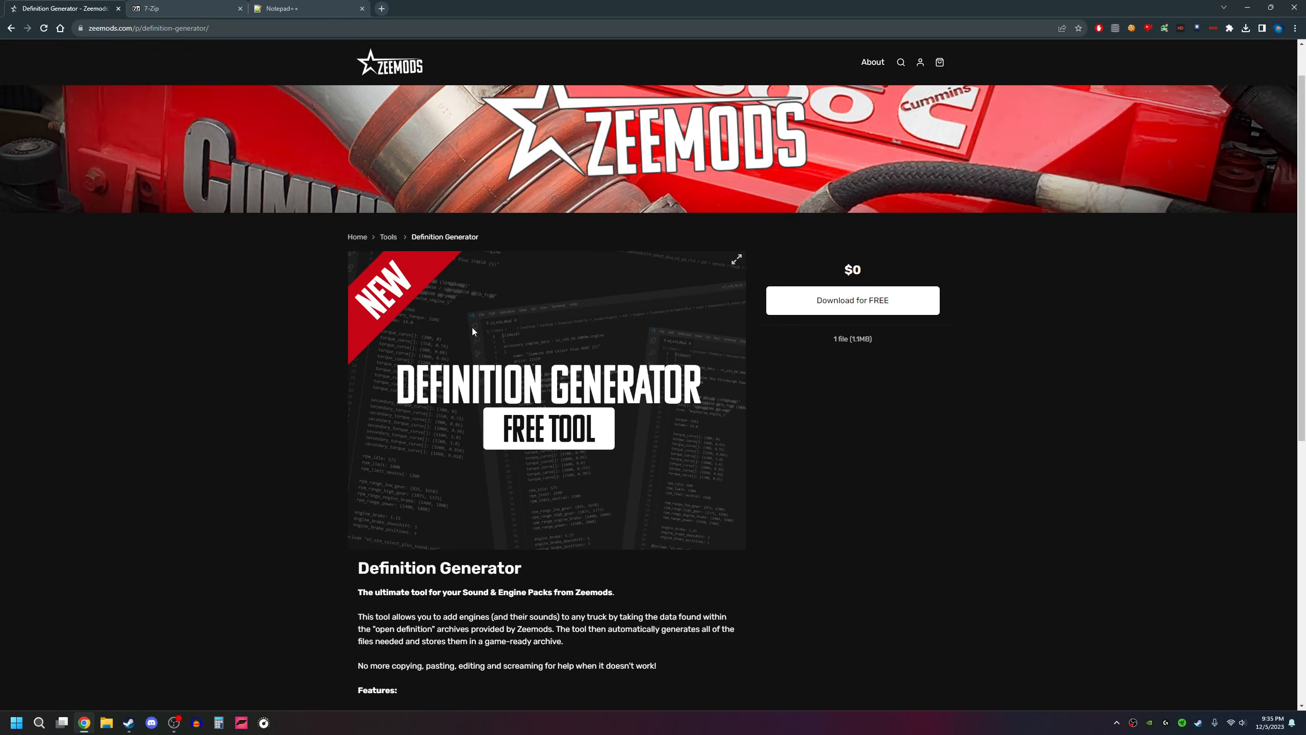
pyautogui.scroll(-3, 476, 355)
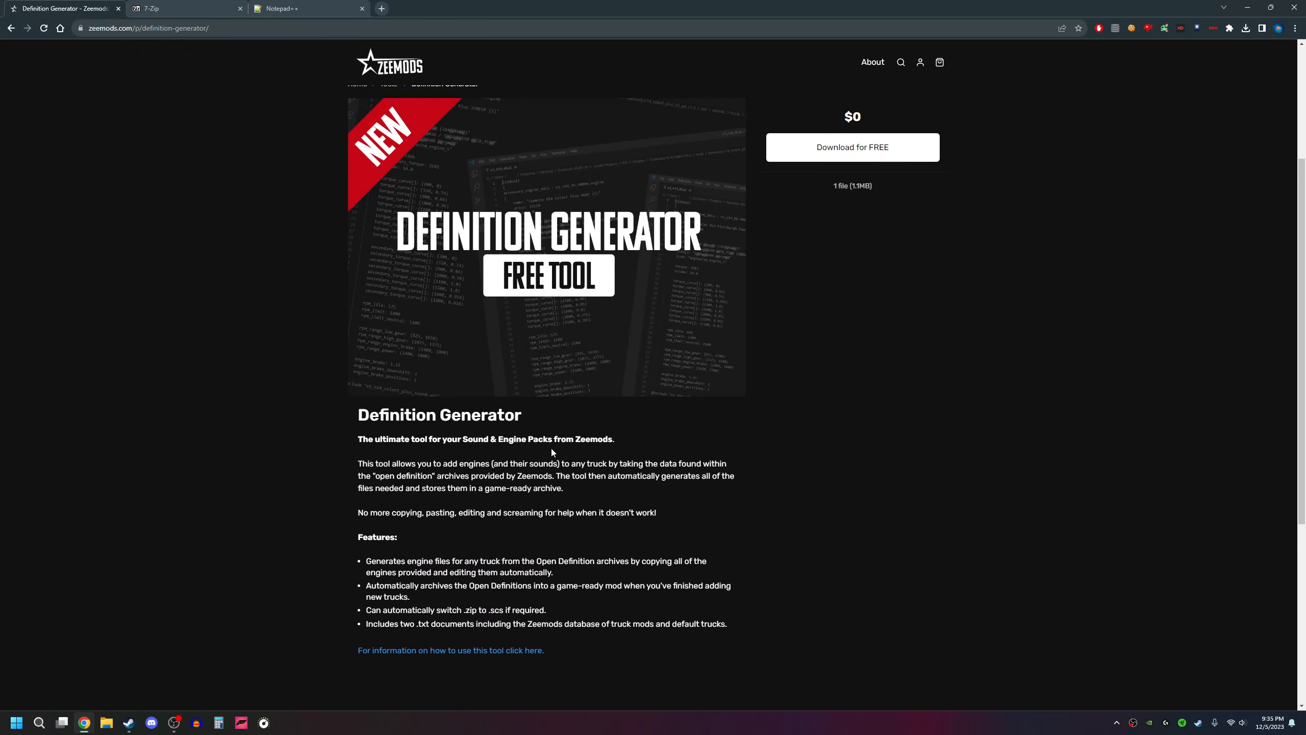
pyautogui.scroll(3, 551, 452)
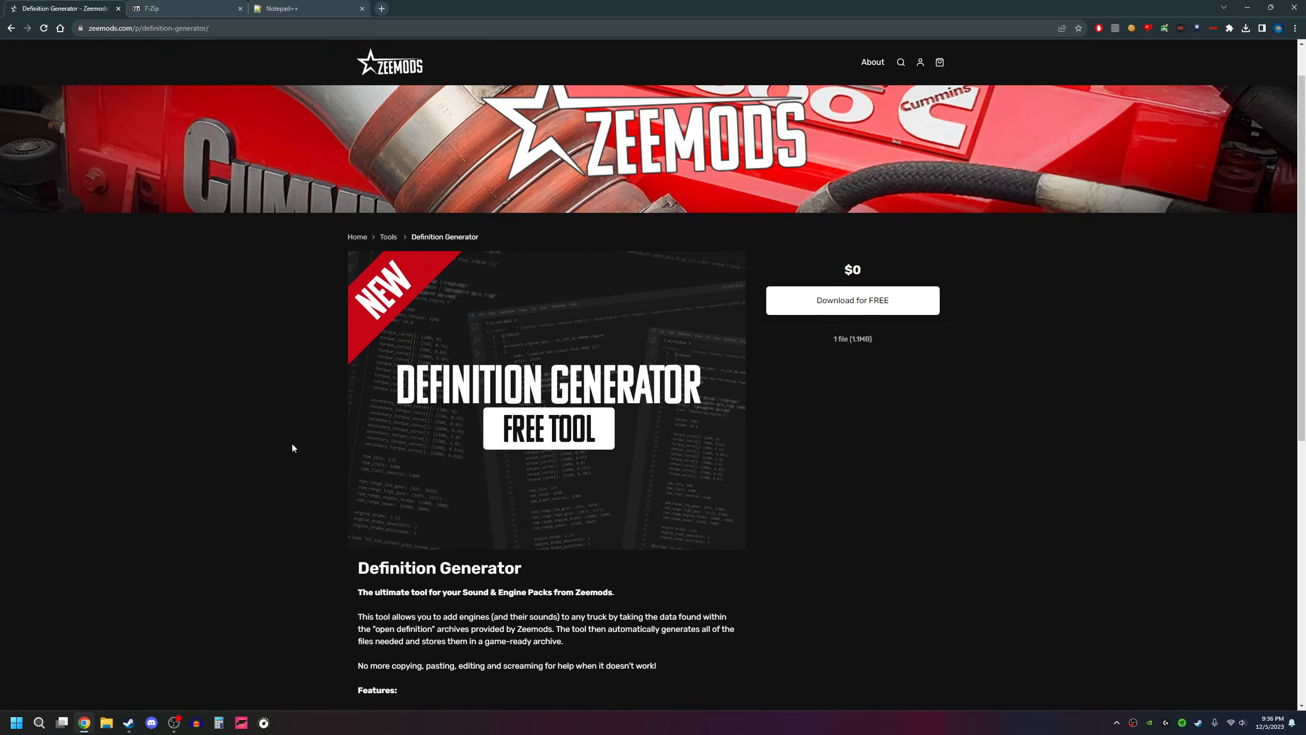
pyautogui.click(180, 12)
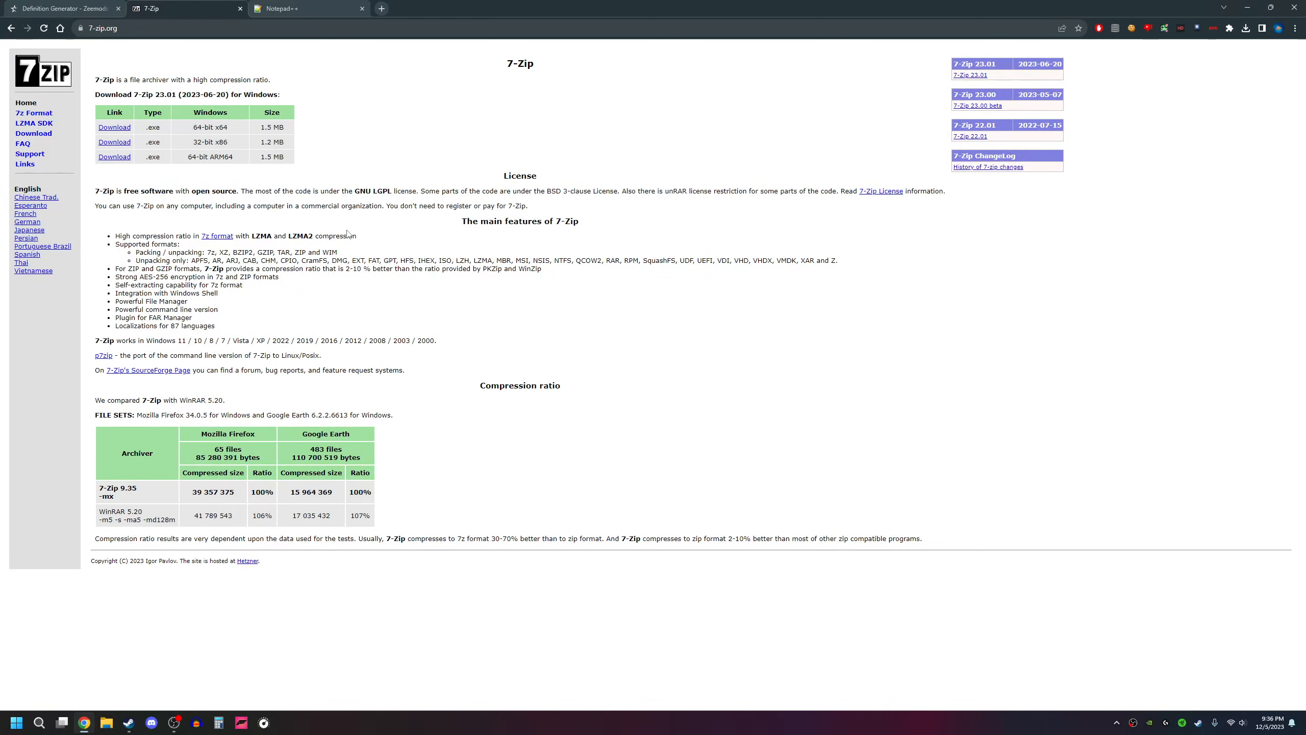
pyautogui.hotkey('ctrl', 'Tab')
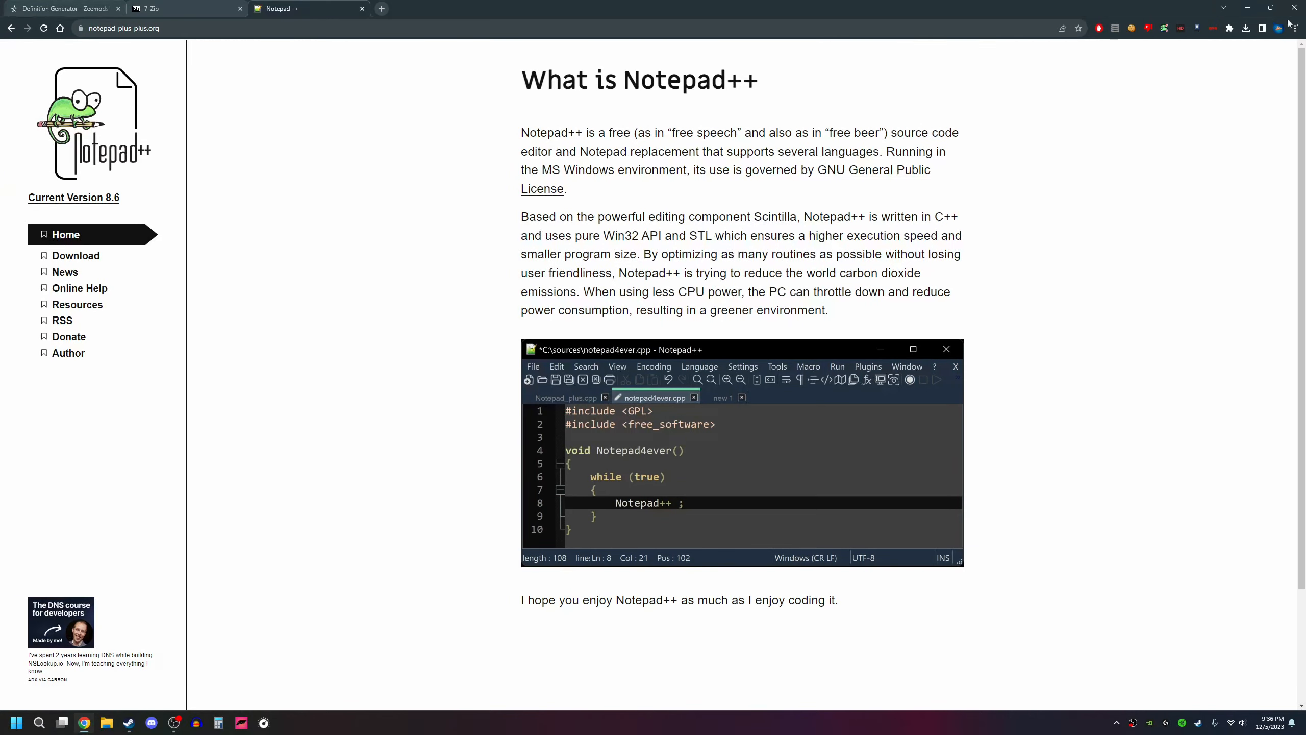
pyautogui.click(1247, 8)
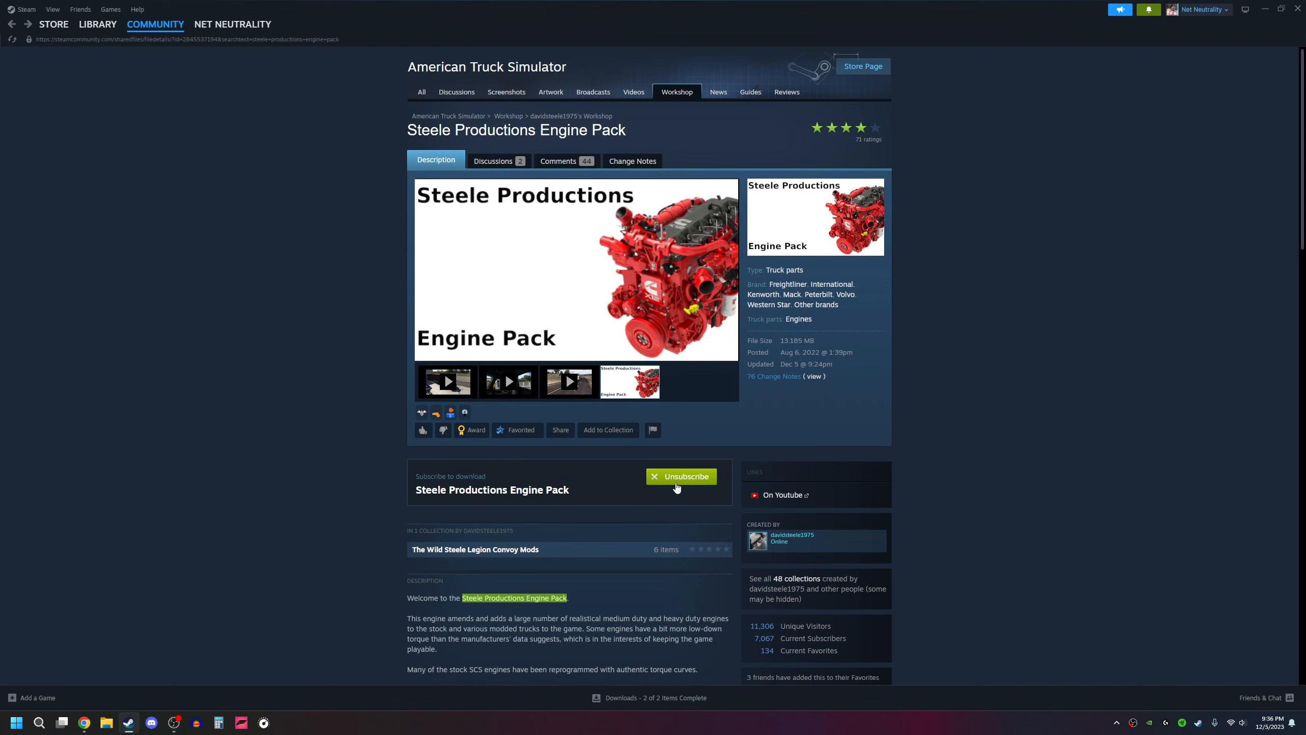
# Step: Unsubscribe from the Steele Productions Engine Pack in Steam, subscribe to it again, and minimize Steam
pyautogui.click(677, 487)
pyautogui.click(678, 478)
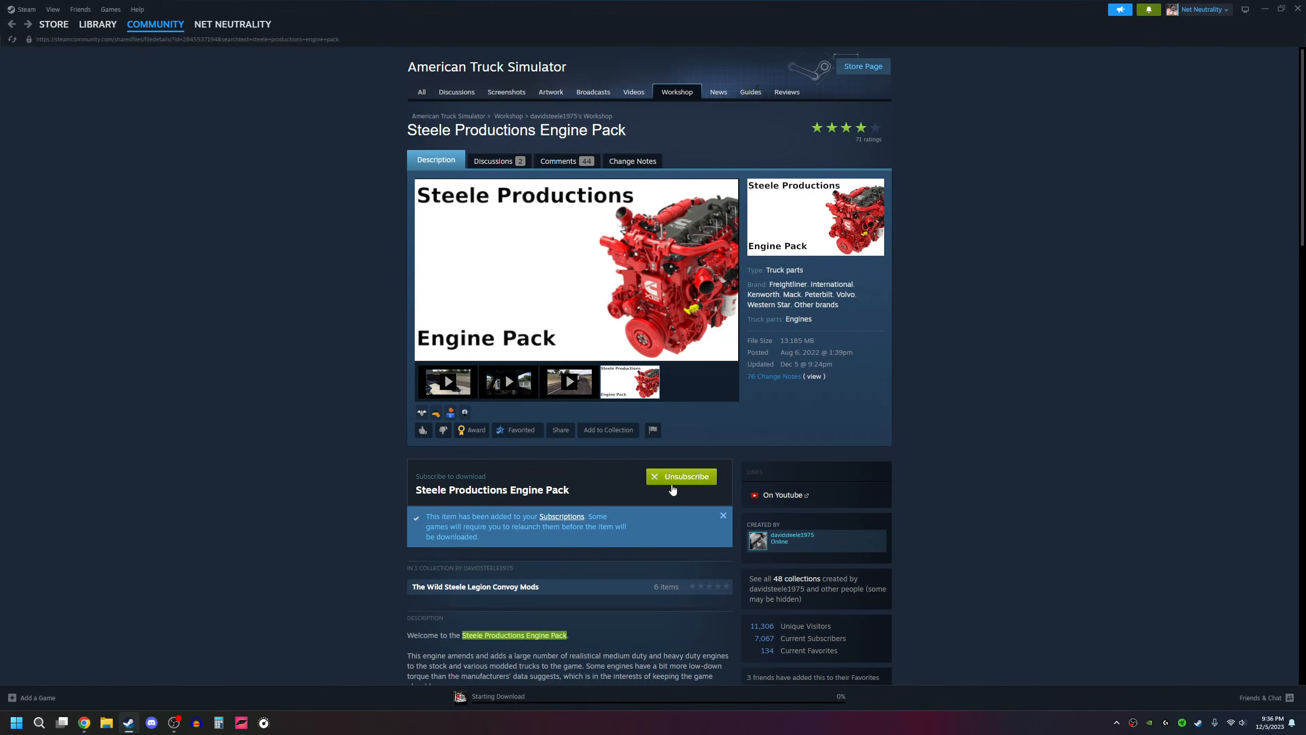
pyautogui.click(1265, 8)
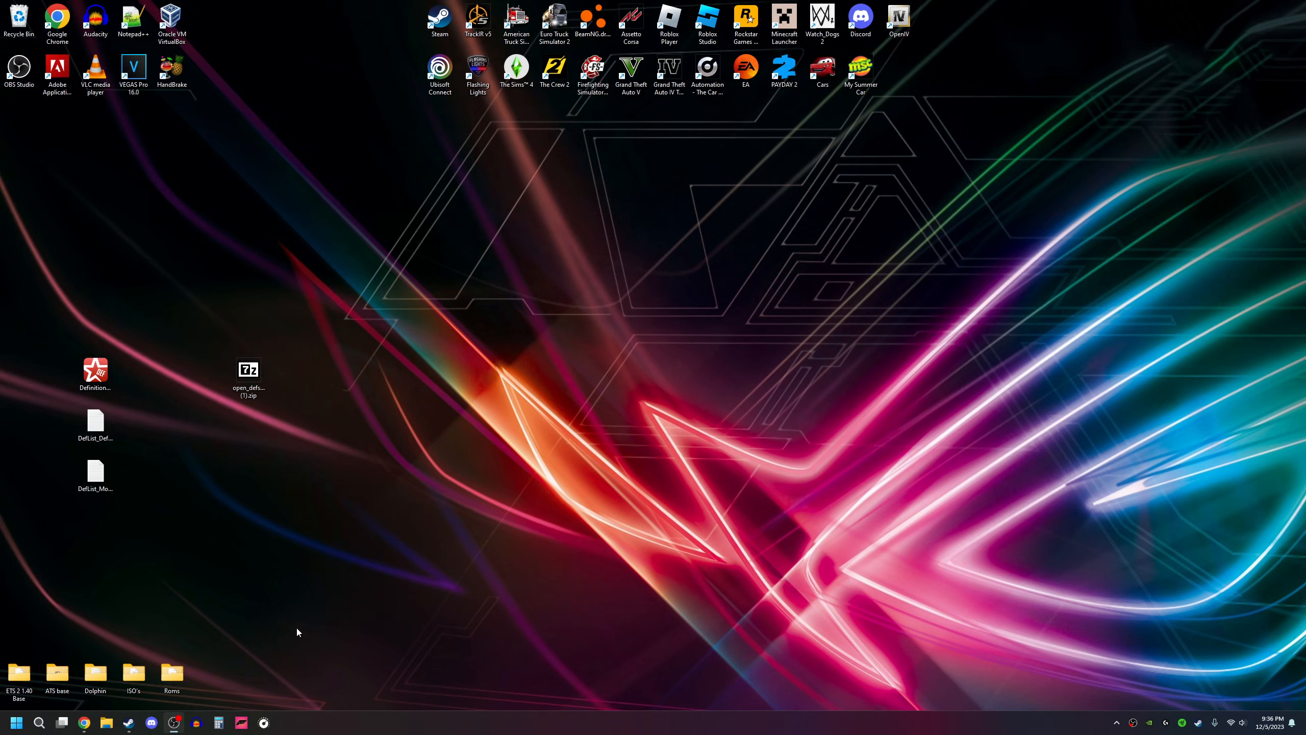
# Step: Switch to File Explorer and open the Steam folder in Program Files (x86) on Local Disk (C:)
pyautogui.click(107, 723)
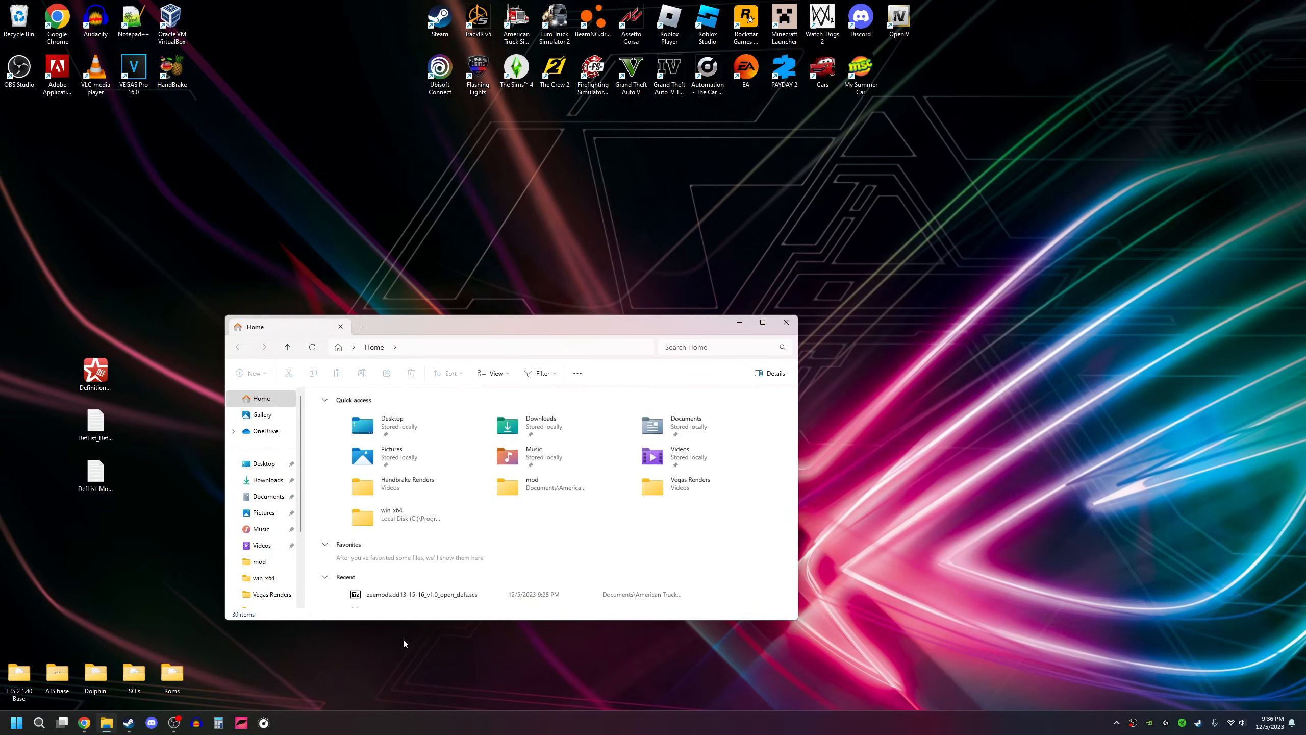
pyautogui.scroll(-2, 272, 535)
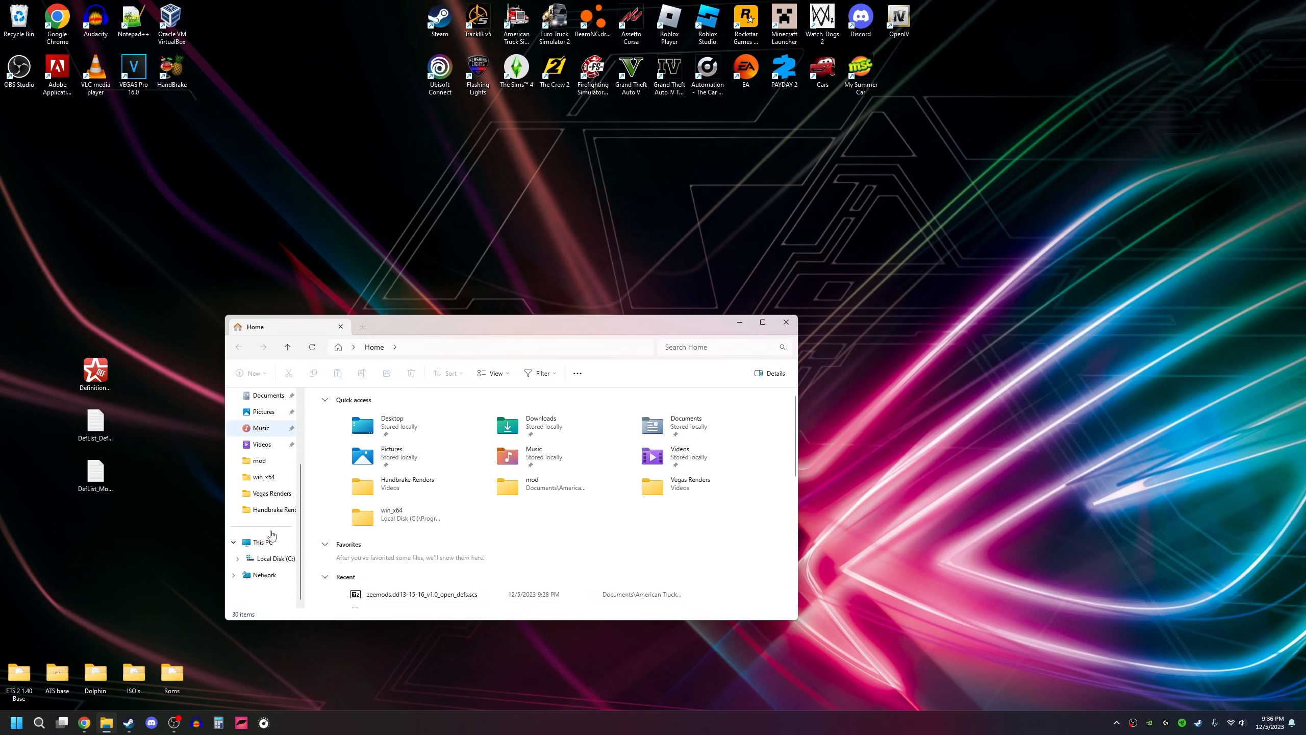
pyautogui.click(275, 559)
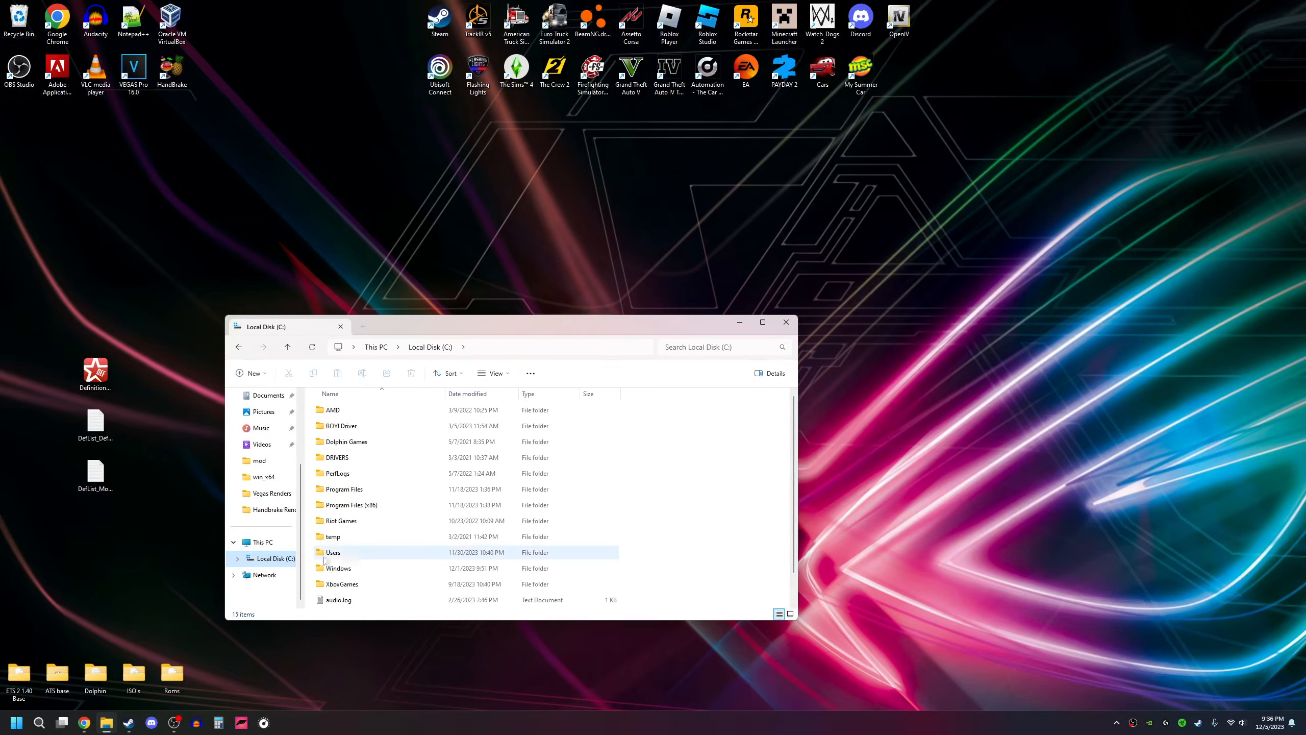
pyautogui.doubleClick(369, 507)
pyautogui.scroll(-6, 380, 511)
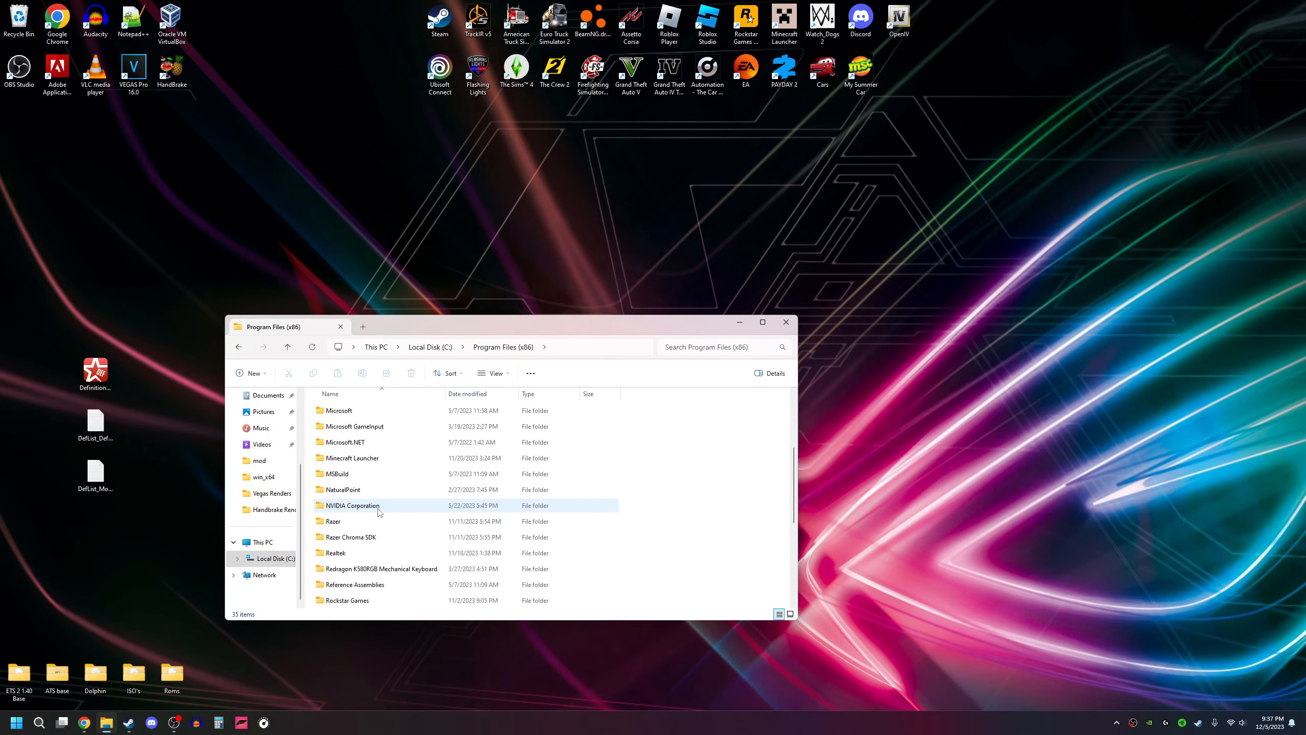
pyautogui.doubleClick(373, 473)
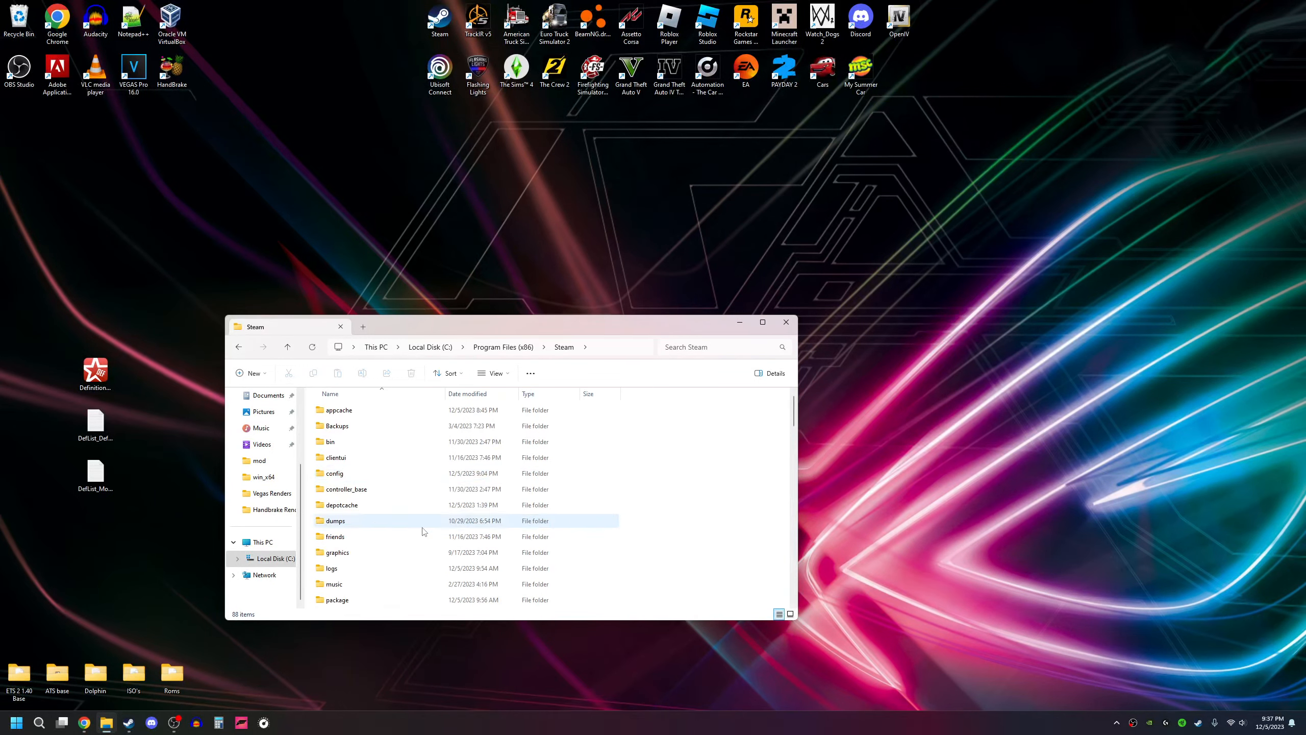
# Step: Open the workshop content folder 270880 inside Steam's steamapps folder
pyautogui.scroll(-4, 406, 519)
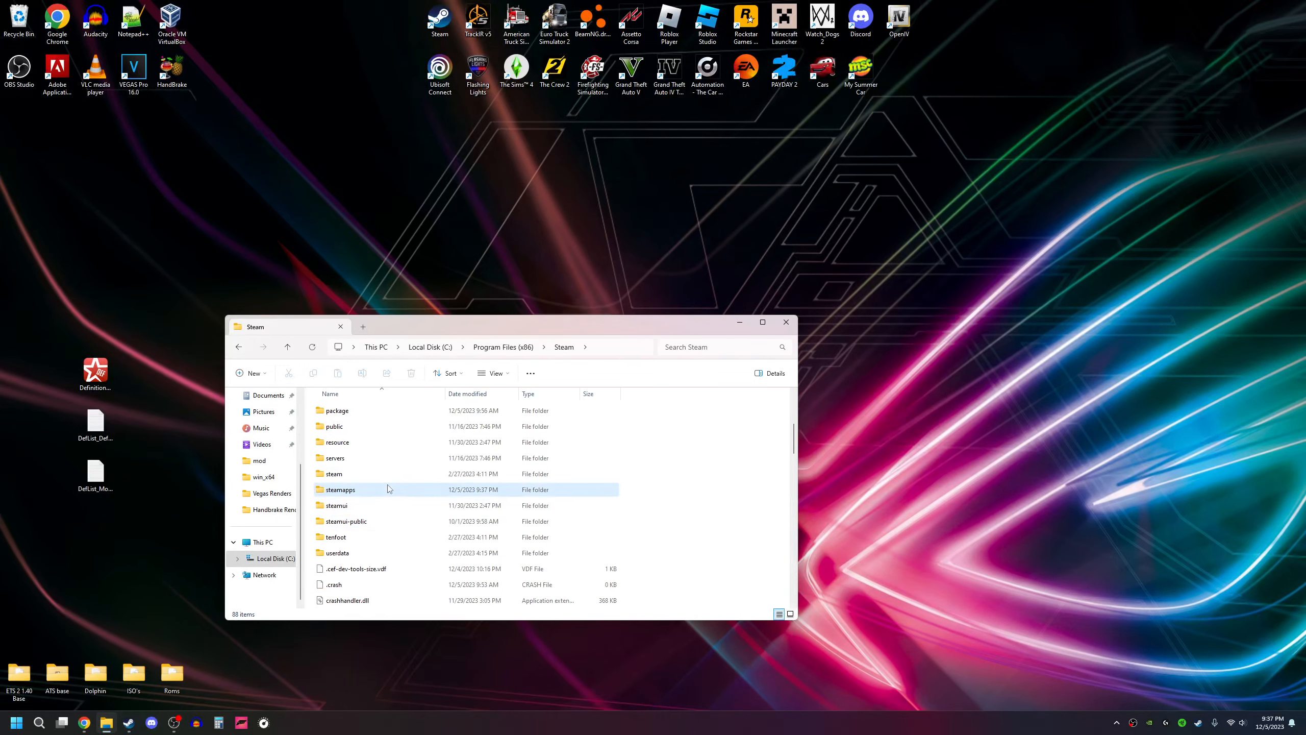
pyautogui.doubleClick(390, 490)
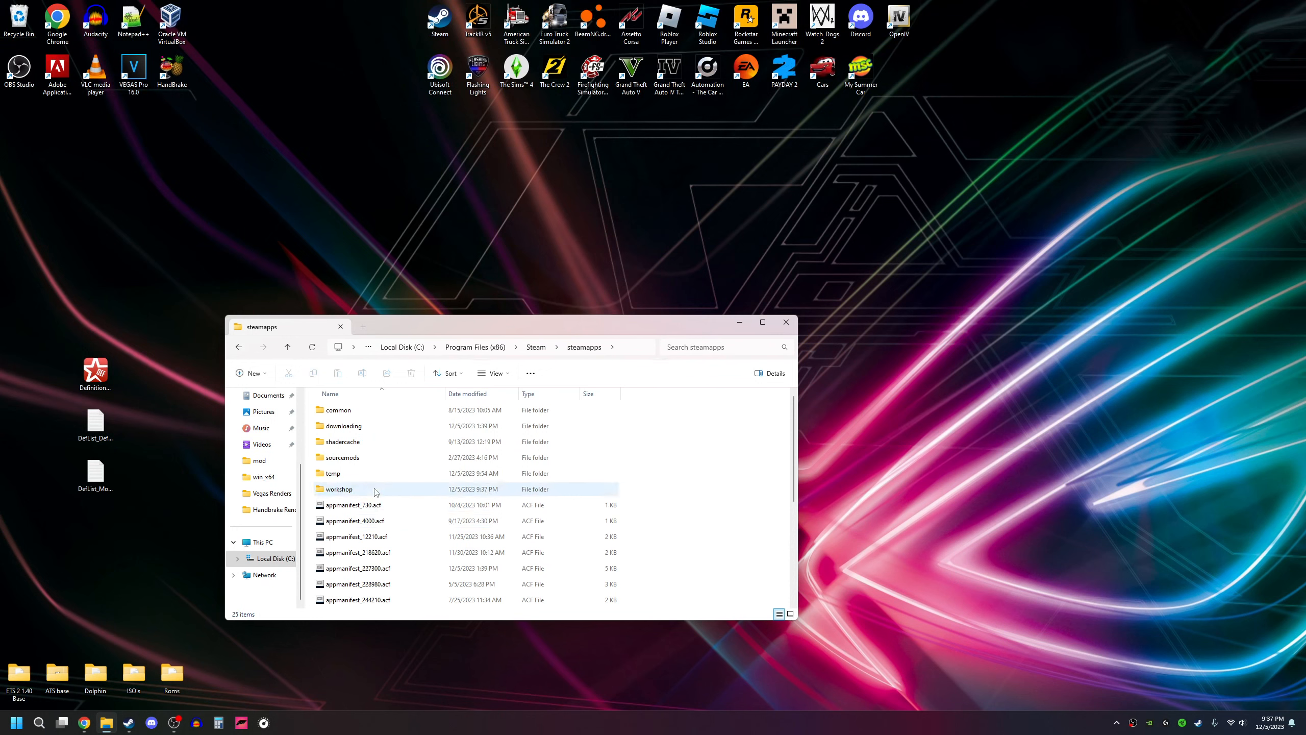
pyautogui.doubleClick(381, 490)
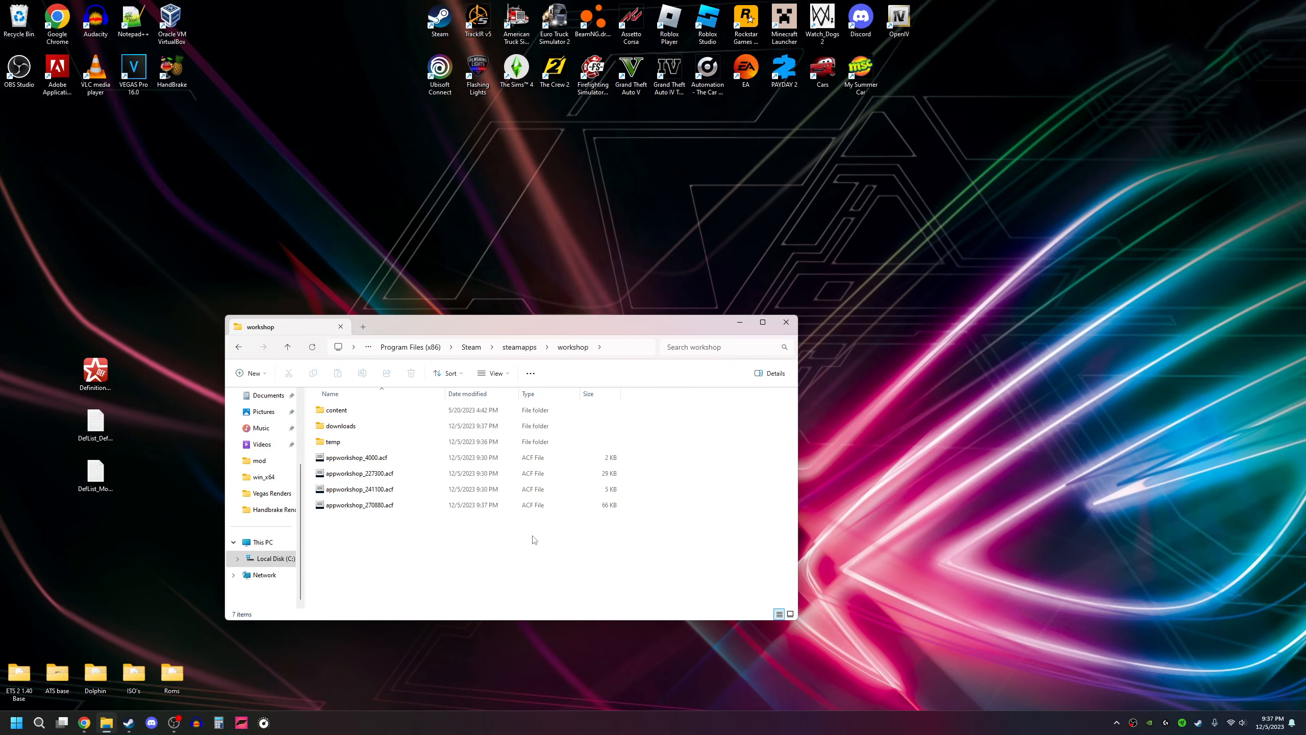
pyautogui.doubleClick(374, 411)
pyautogui.doubleClick(427, 410)
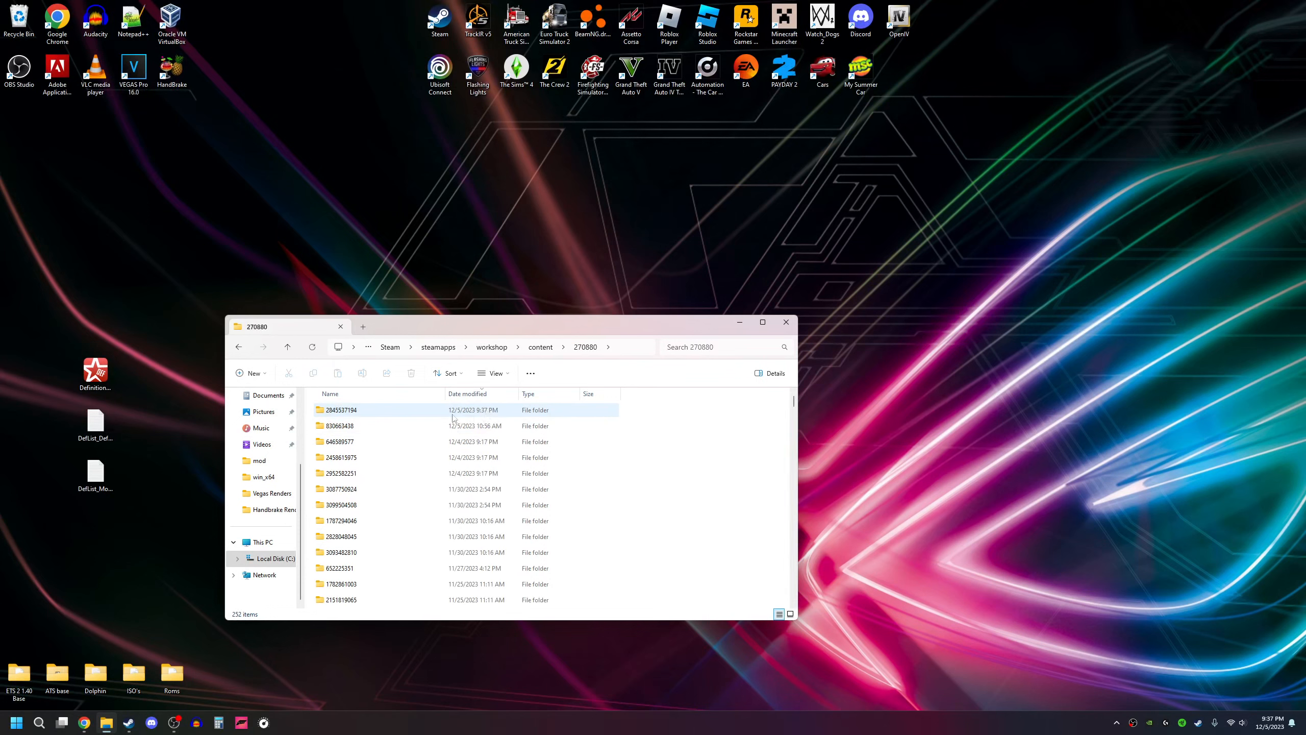
pyautogui.doubleClick(379, 412)
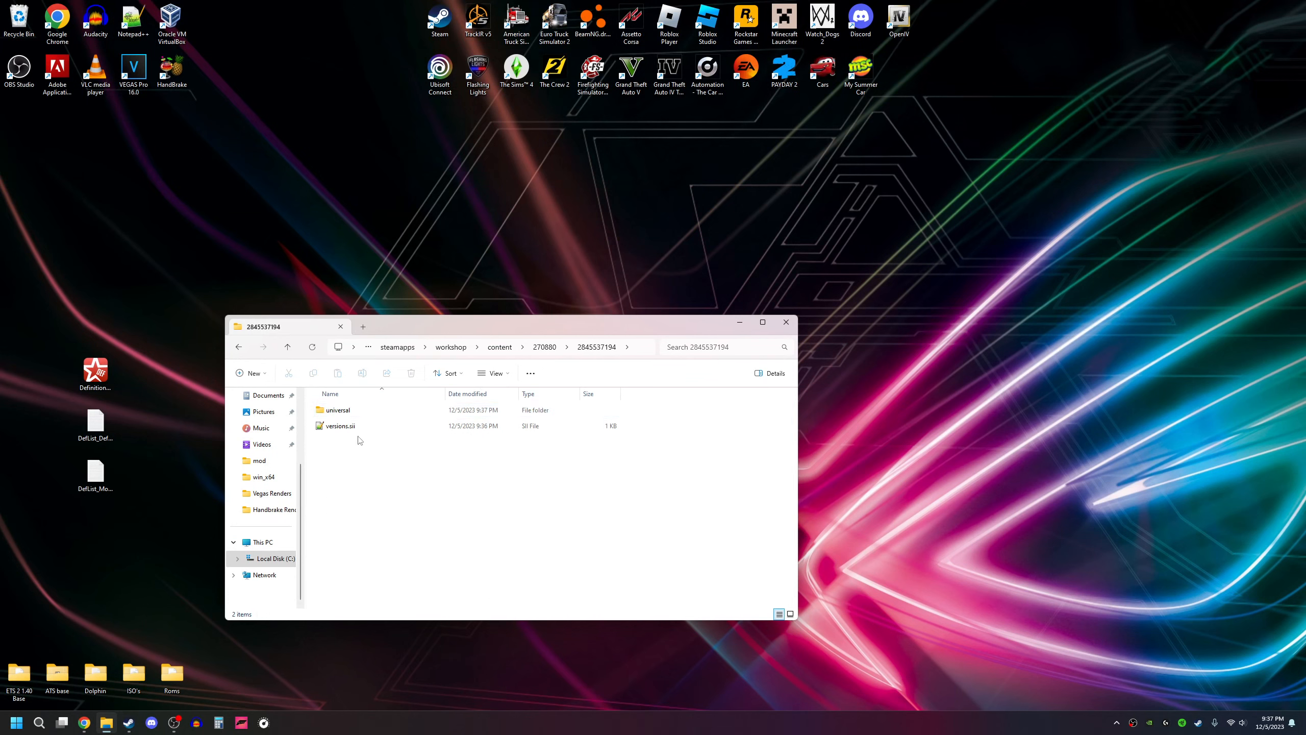
pyautogui.click(353, 412)
pyautogui.doubleClick(352, 412)
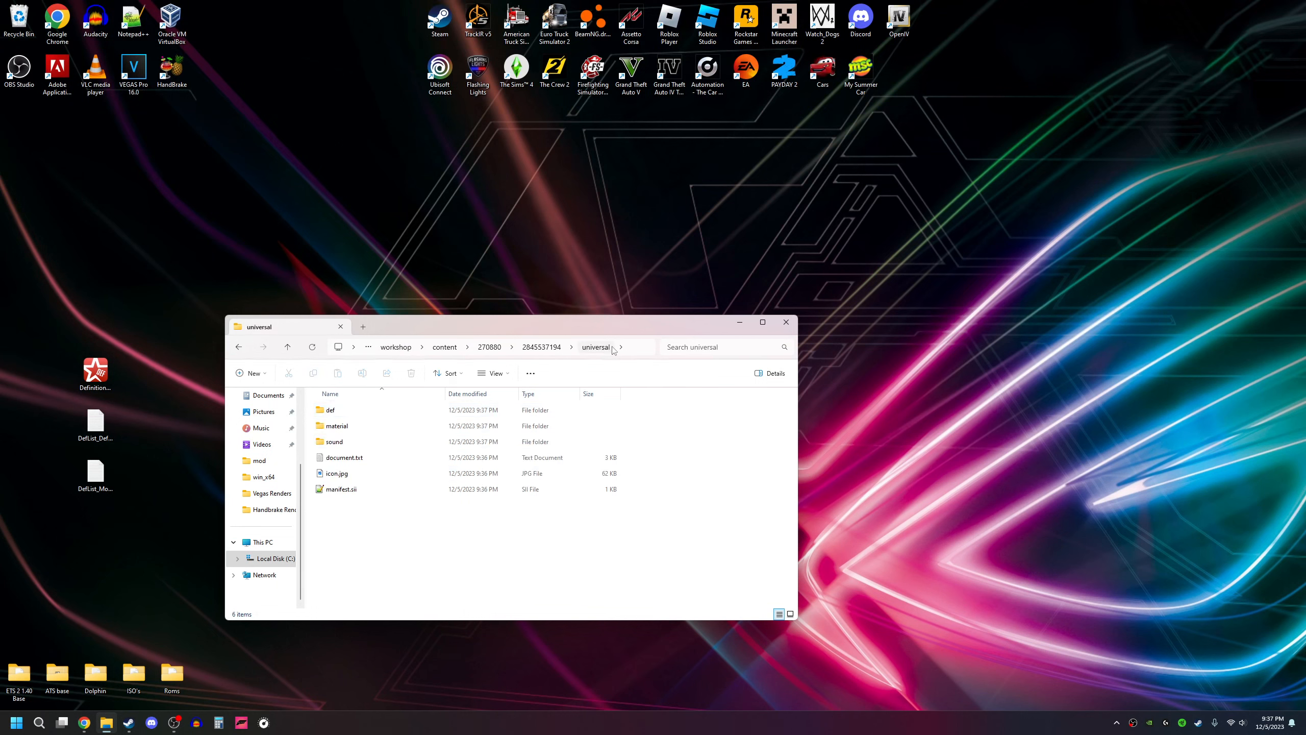
pyautogui.doubleClick(340, 410)
pyautogui.doubleClick(367, 411)
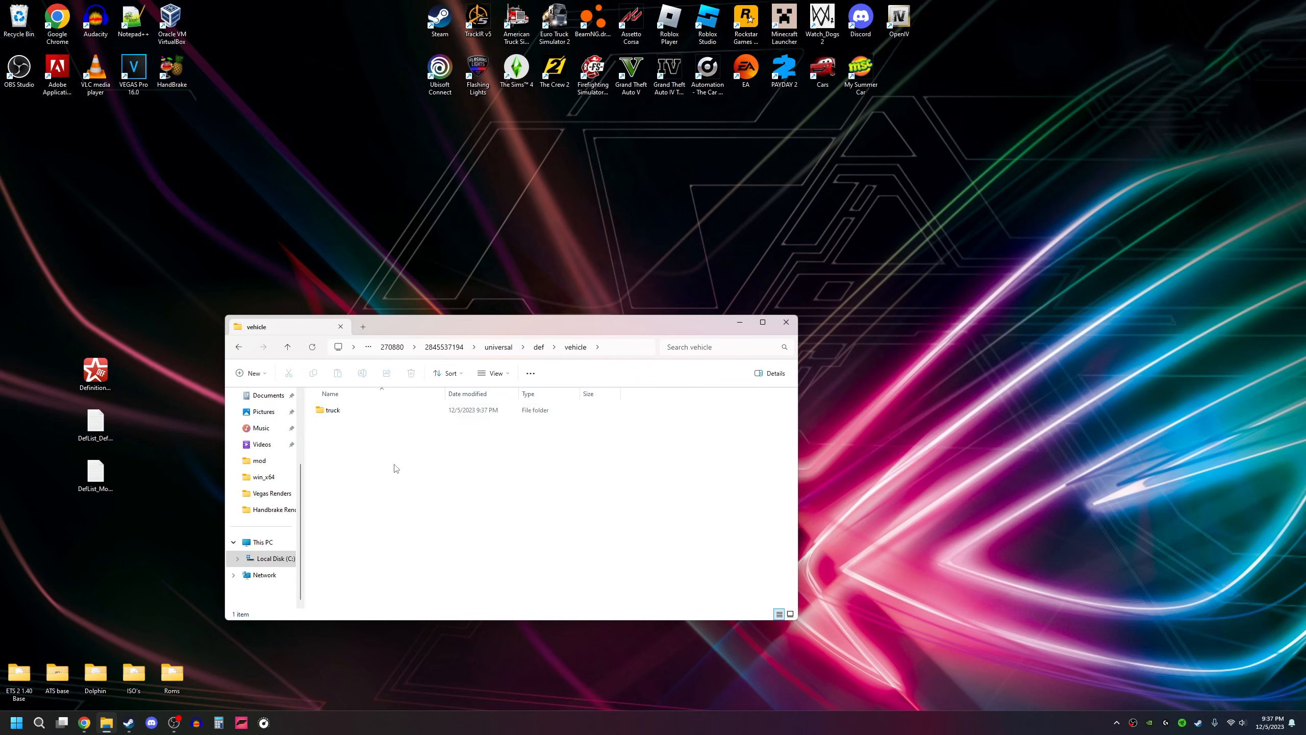
pyautogui.doubleClick(365, 412)
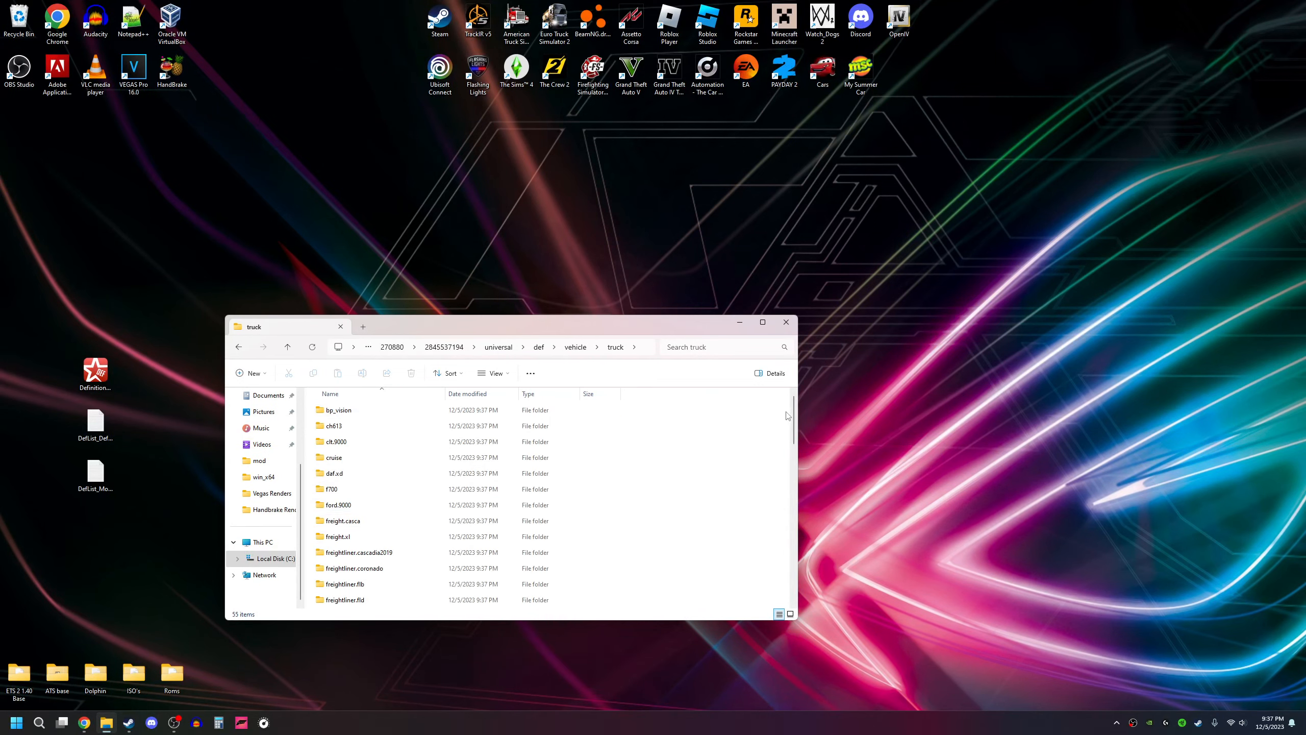
# Step: Look through the mod's truck folders and open the engine folder of freight.xl
pyautogui.moveTo(792, 420); pyautogui.dragTo(783, 487)
pyautogui.scroll(-6, 782, 487)
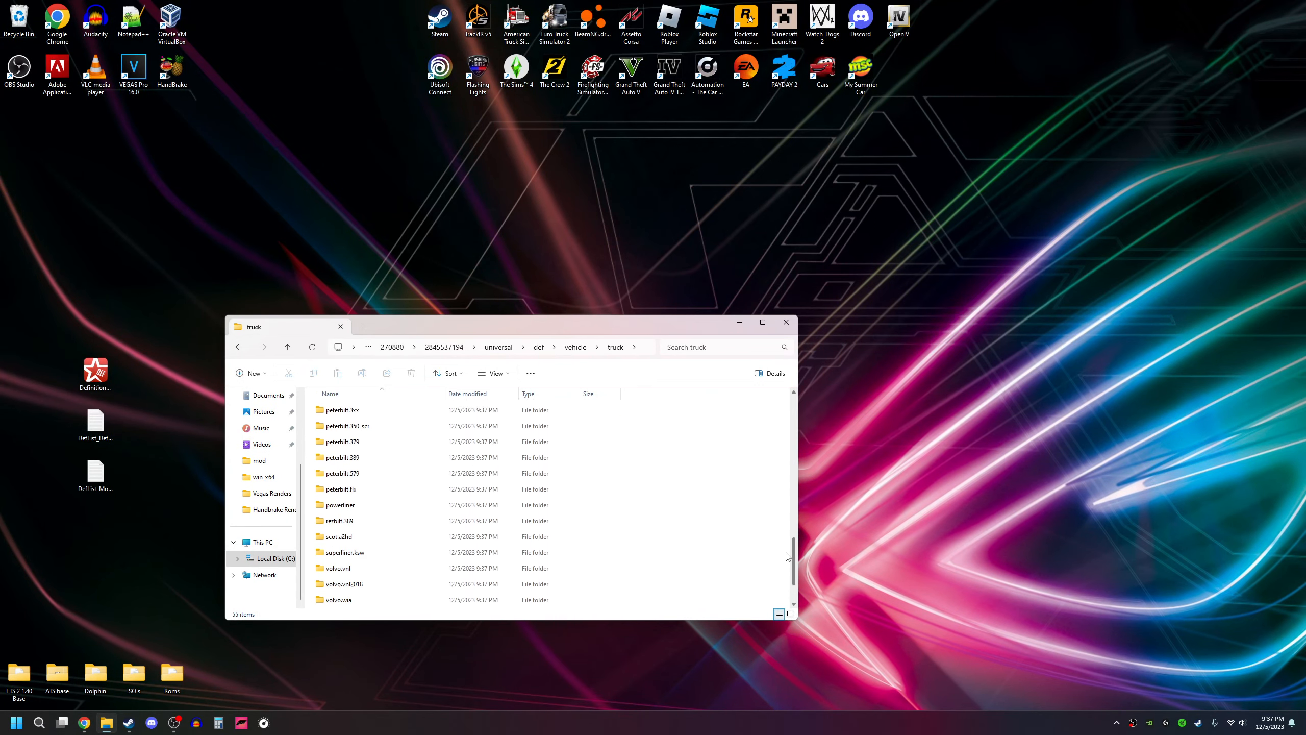
pyautogui.scroll(6, 408, 496)
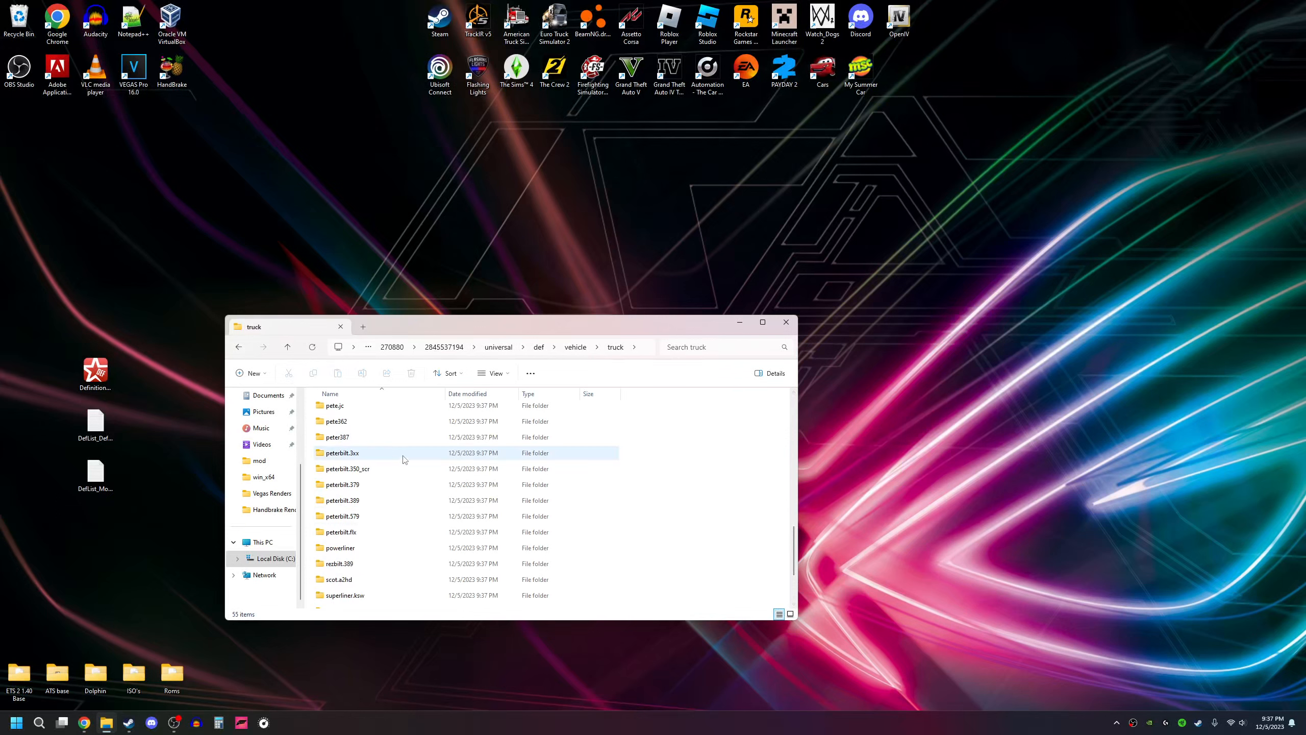
pyautogui.scroll(6, 382, 479)
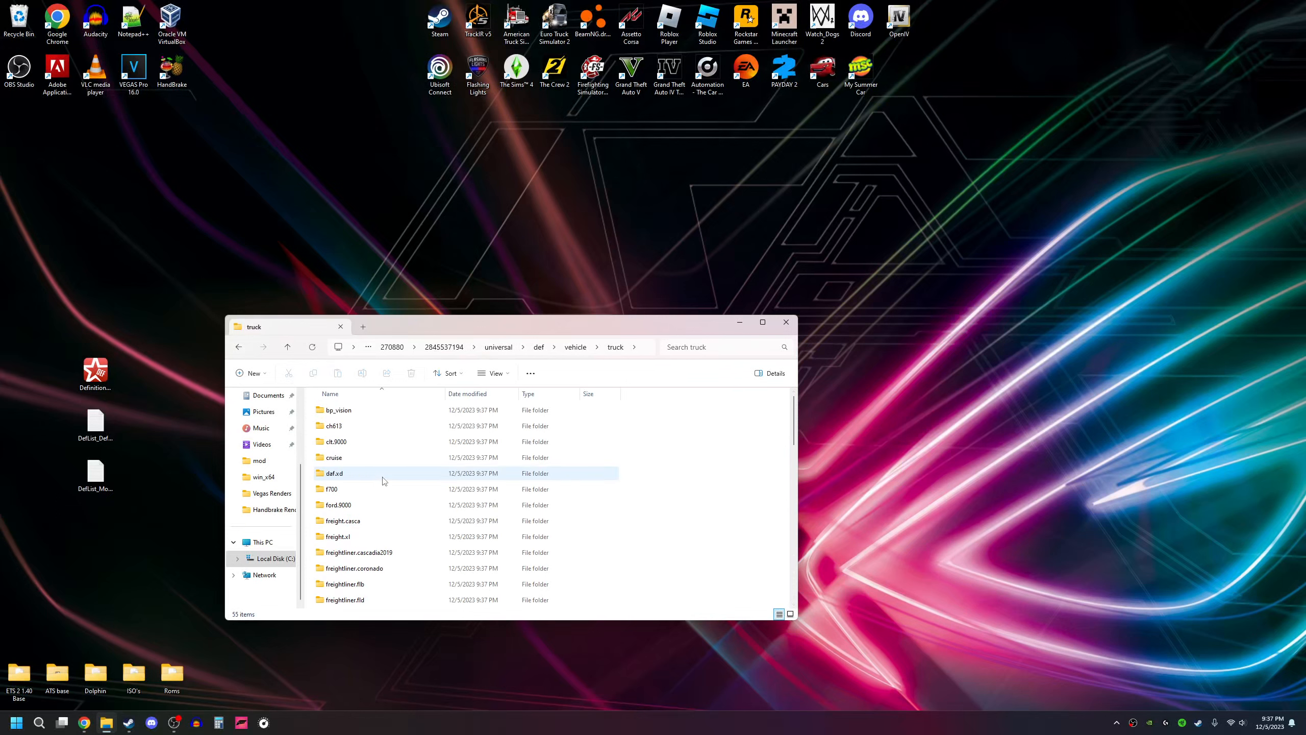
pyautogui.scroll(-3, 385, 494)
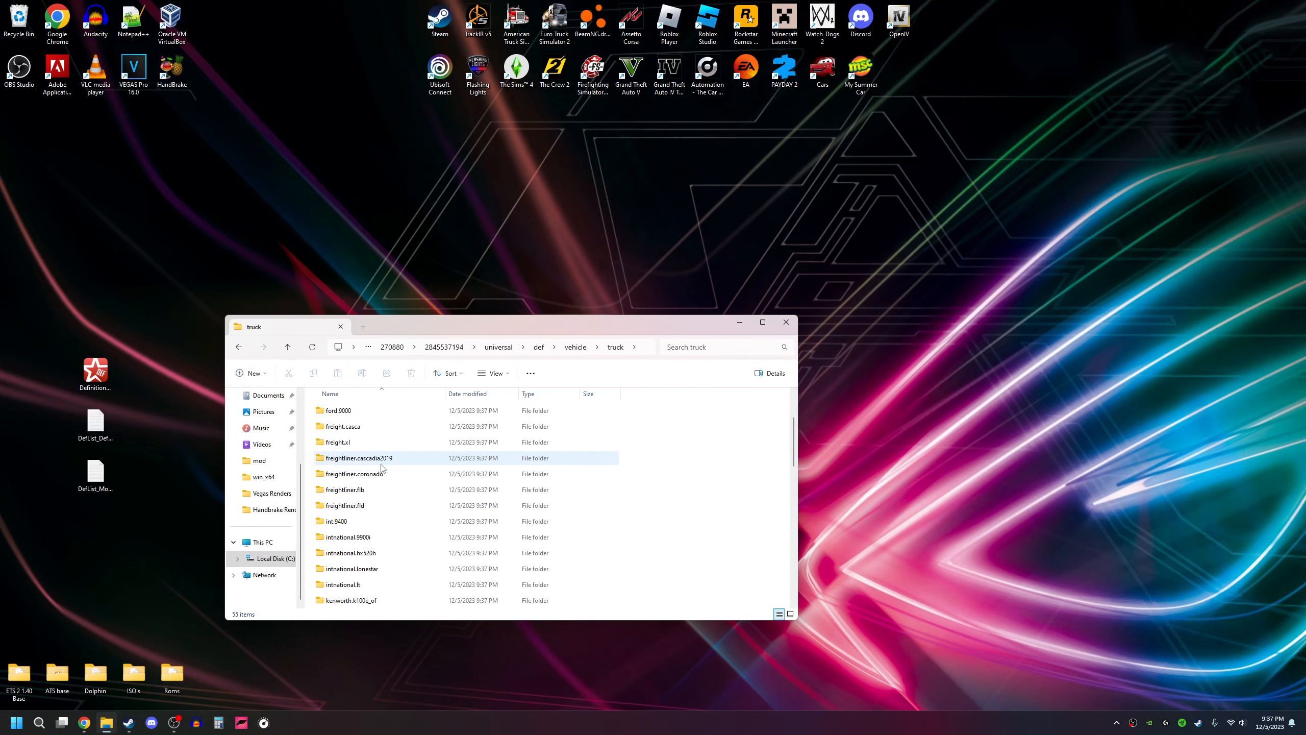
pyautogui.scroll(1, 389, 506)
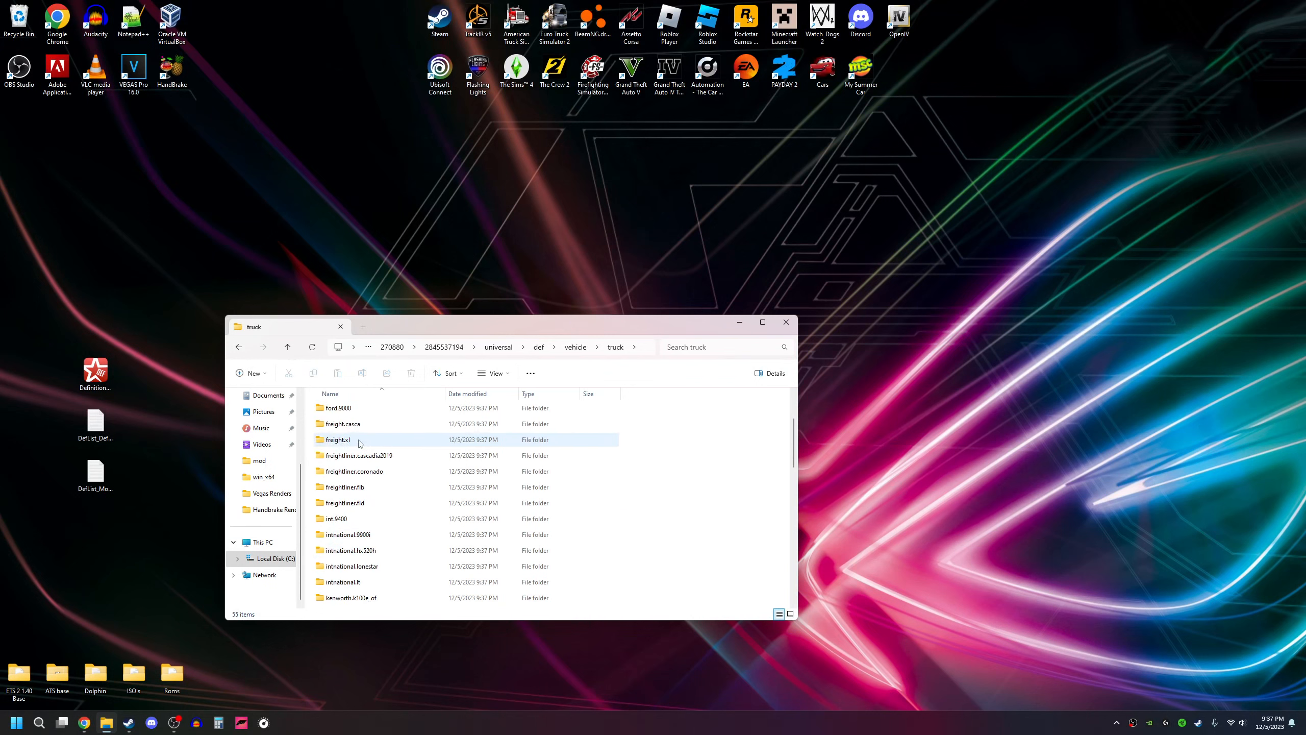
pyautogui.doubleClick(411, 440)
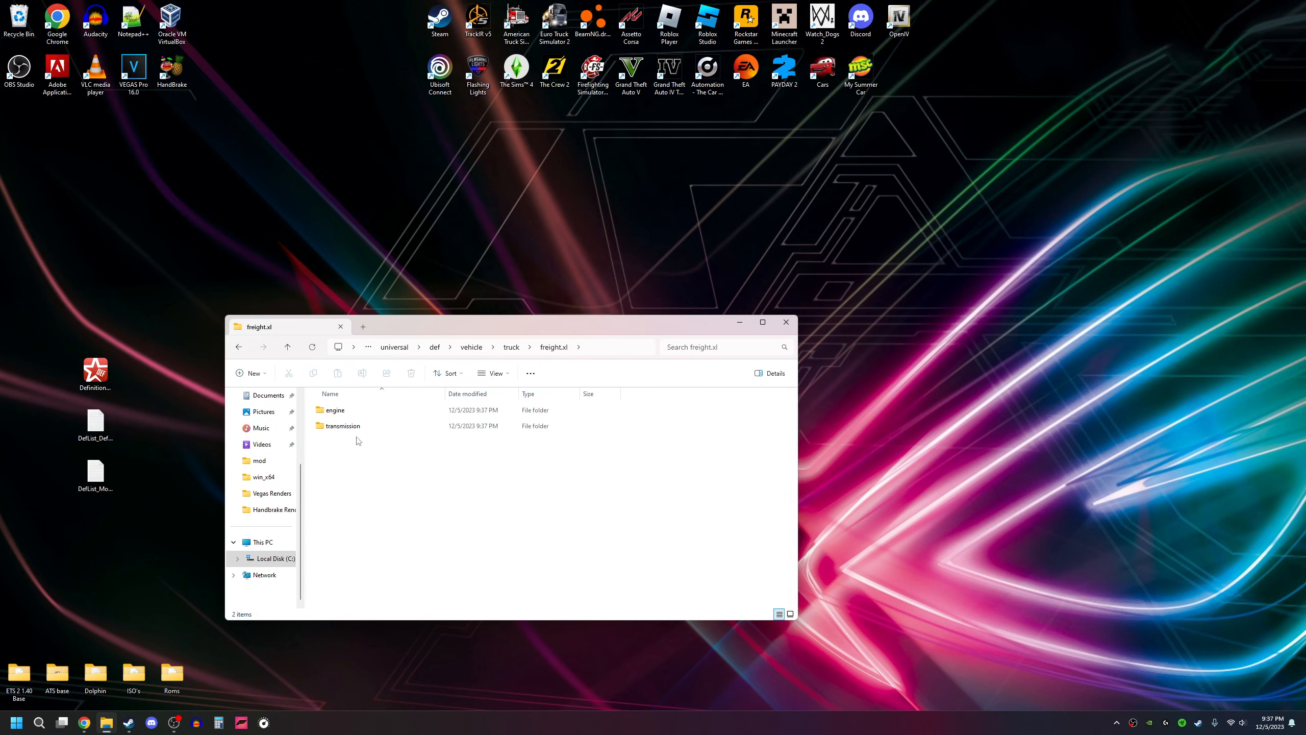
pyautogui.doubleClick(341, 411)
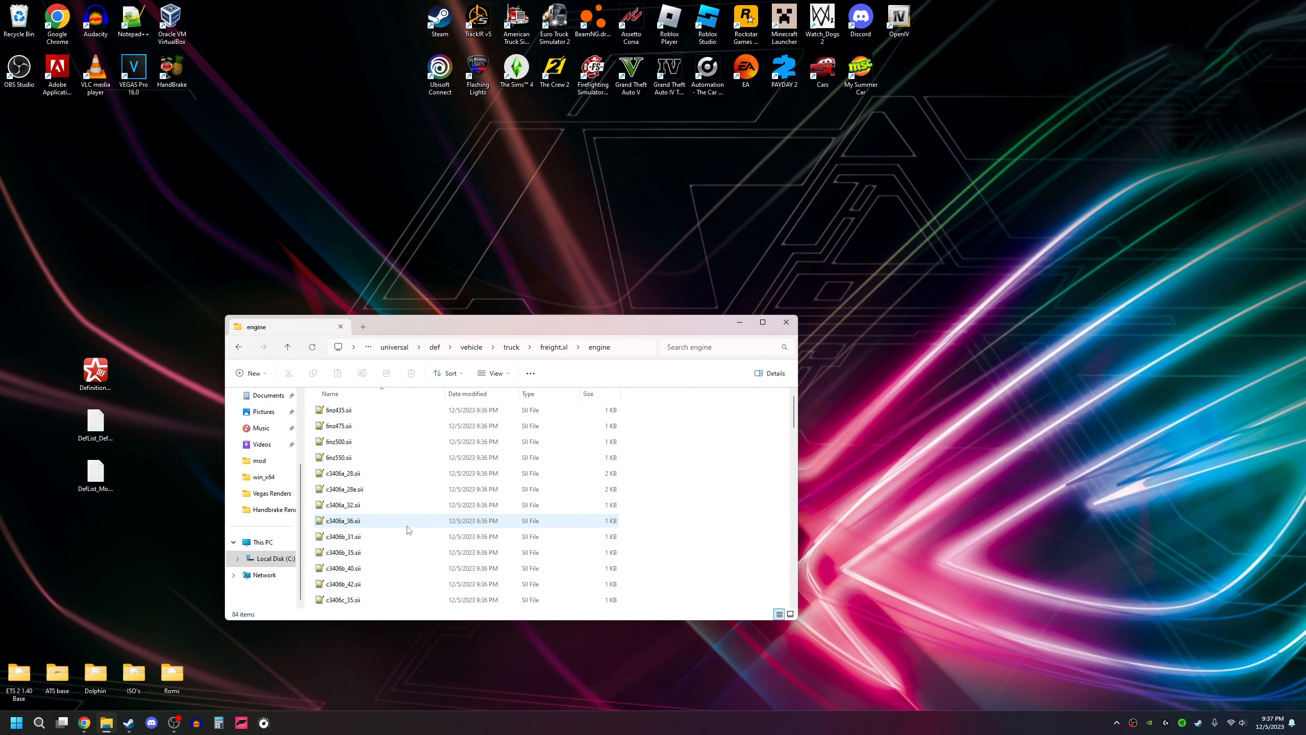
# Step: Locate the c16575.sii engine file in freight.xl's engine folder and shift the window slightly
pyautogui.scroll(-6, 371, 458)
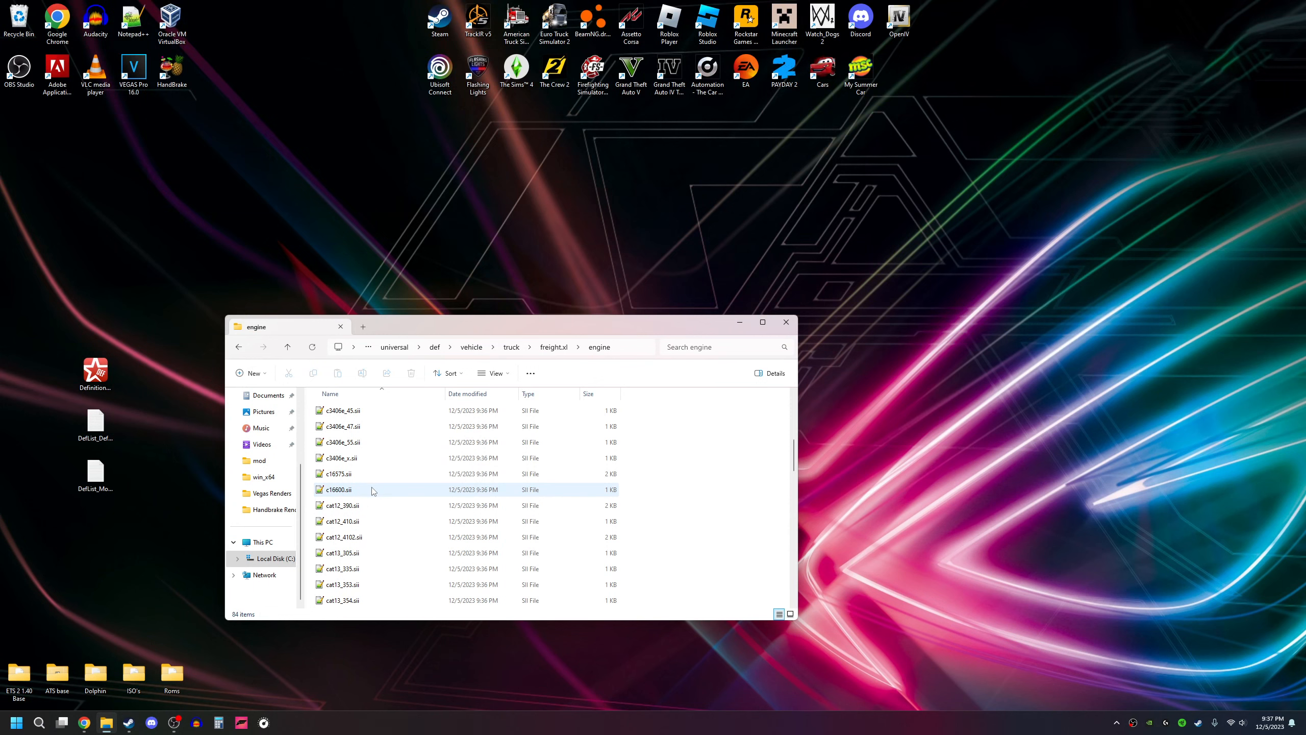
pyautogui.click(360, 475)
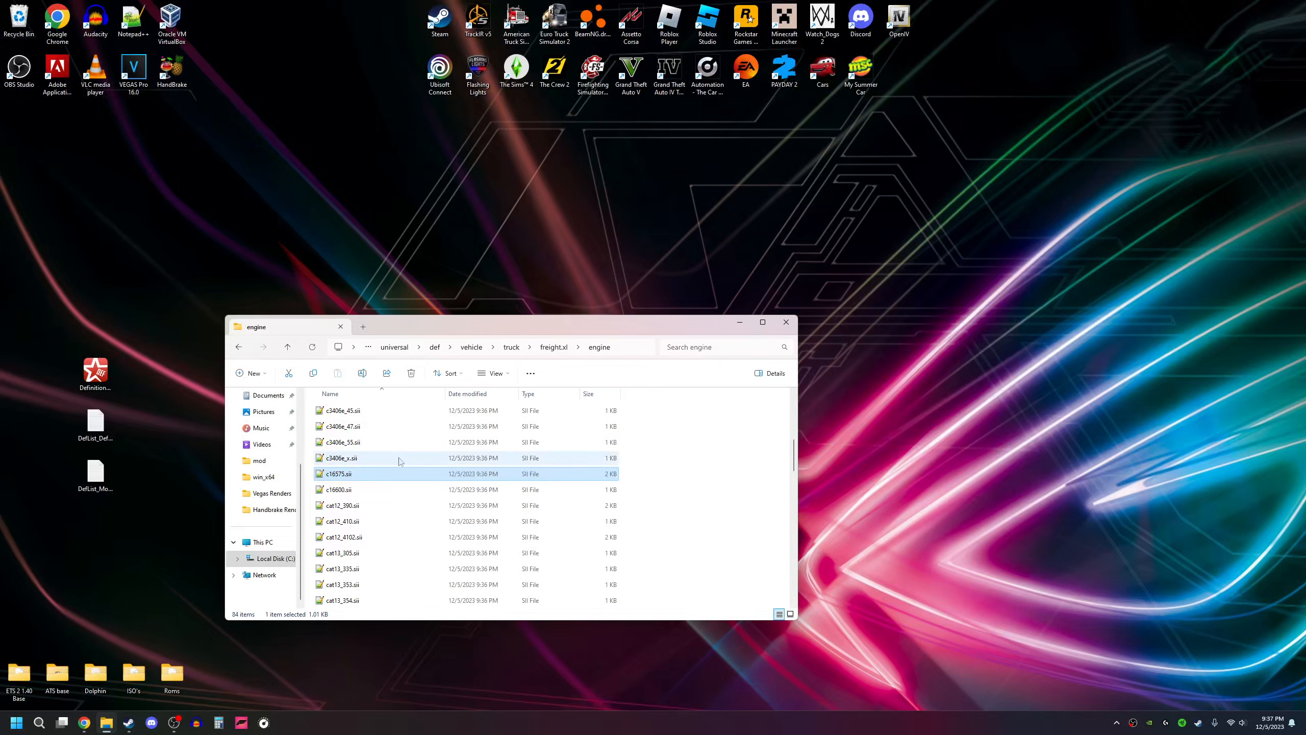
pyautogui.moveTo(433, 323); pyautogui.dragTo(443, 317)
pyautogui.click(692, 478)
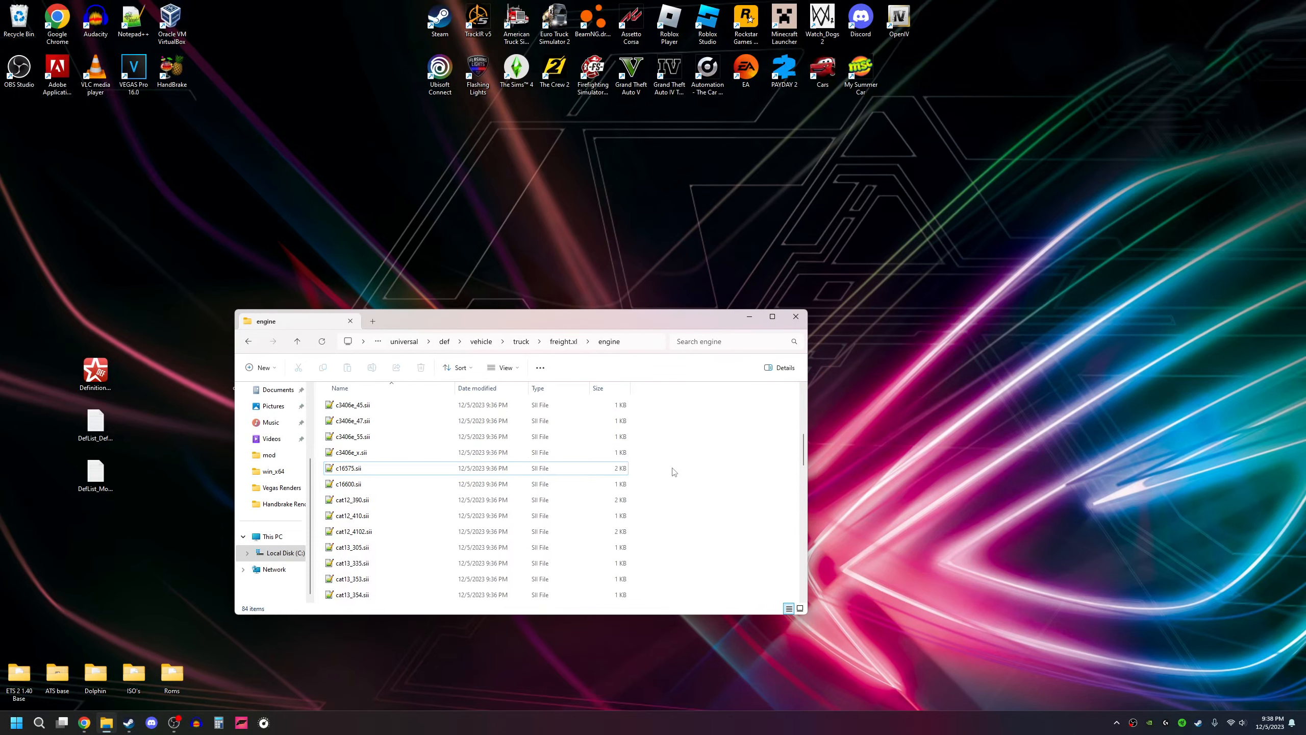
# Step: Copy c16575.sii and c16600.sii from freight.xl's engine folder to the desktop and close the folder window
pyautogui.moveTo(664, 466); pyautogui.dragTo(368, 485)
pyautogui.rightClick(391, 480)
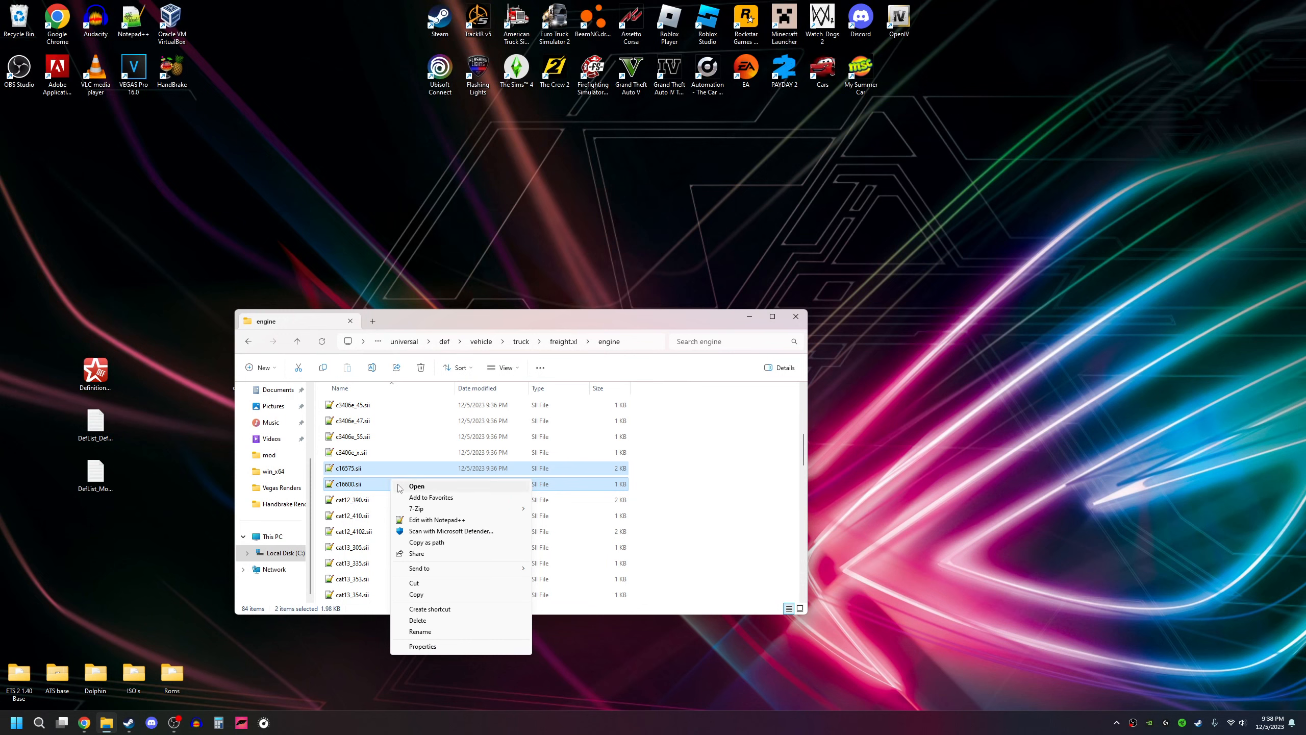
pyautogui.click(454, 598)
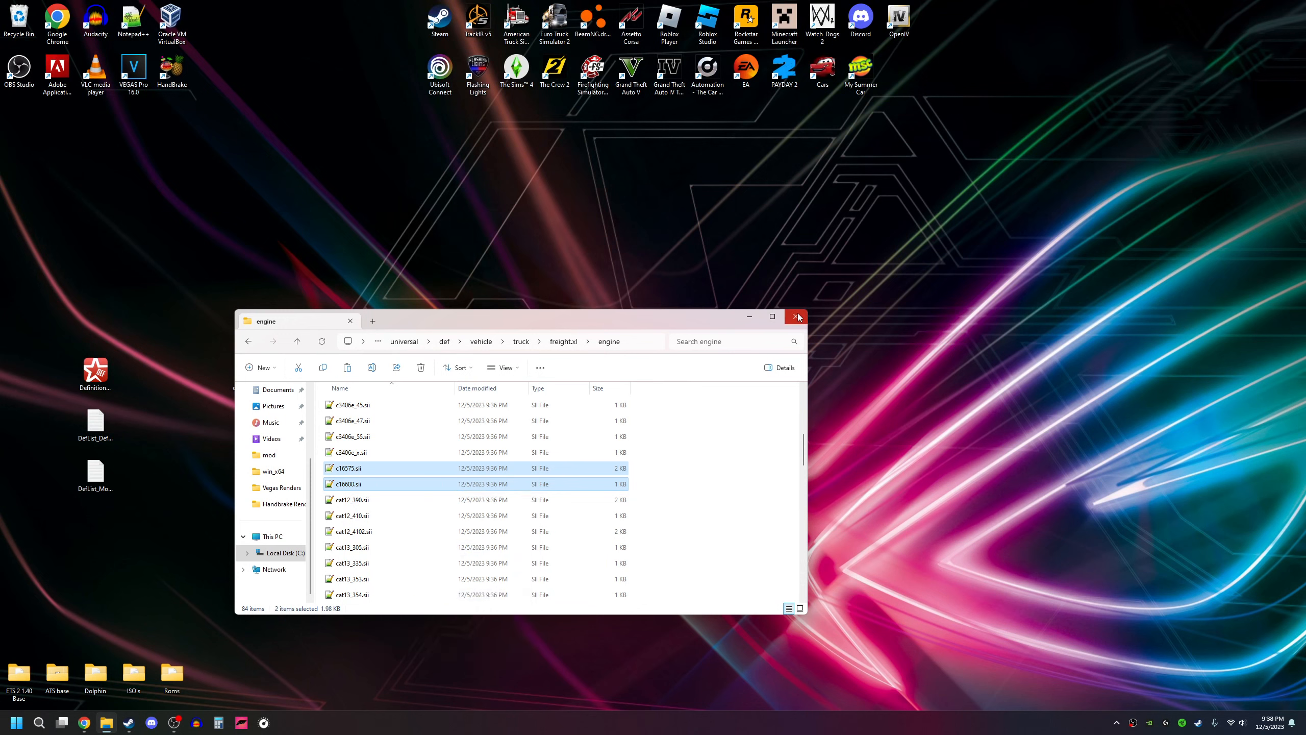
pyautogui.moveTo(721, 324); pyautogui.dragTo(760, 302)
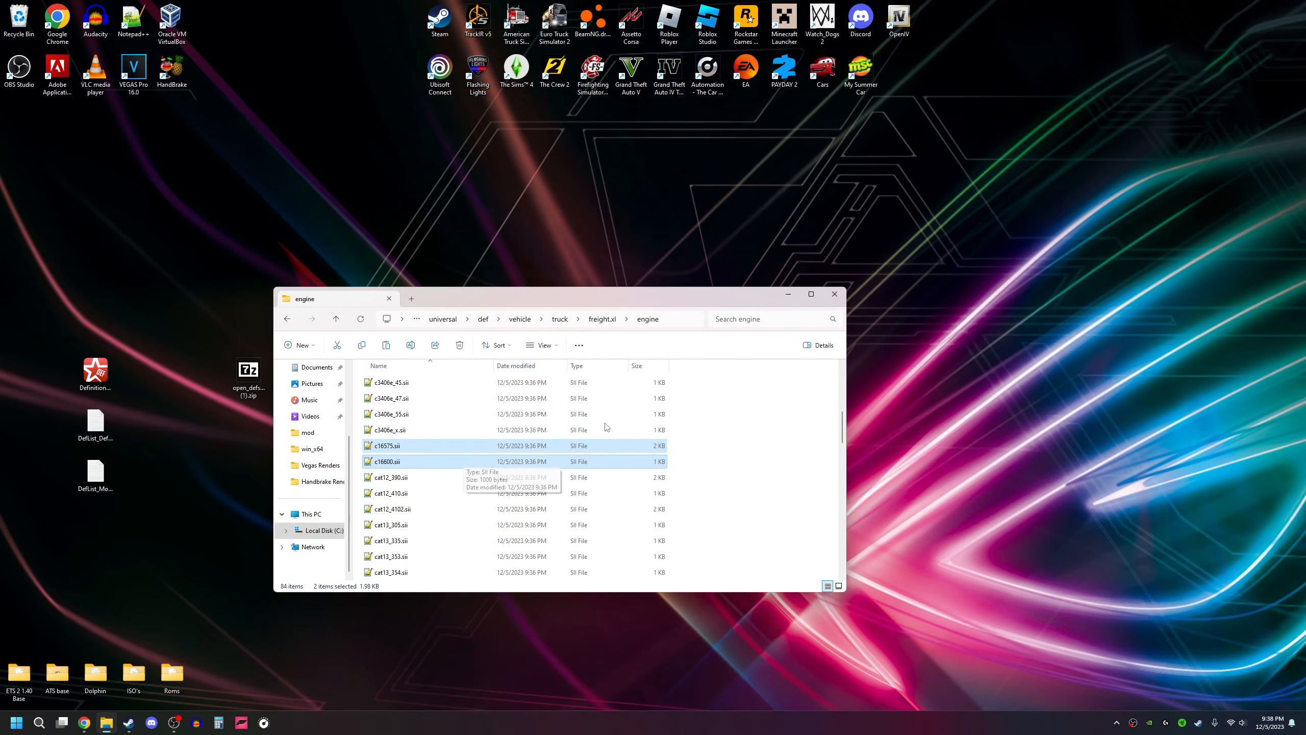
pyautogui.click(835, 294)
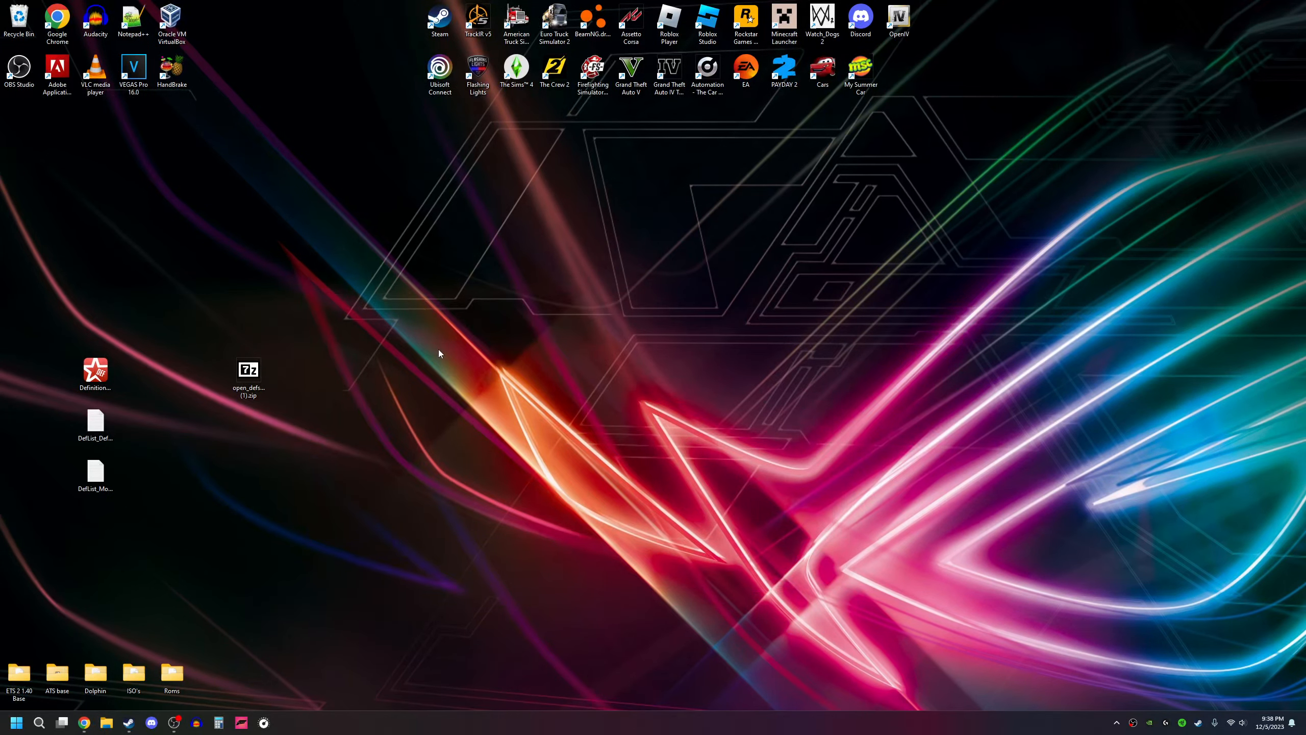
pyautogui.rightClick(439, 354)
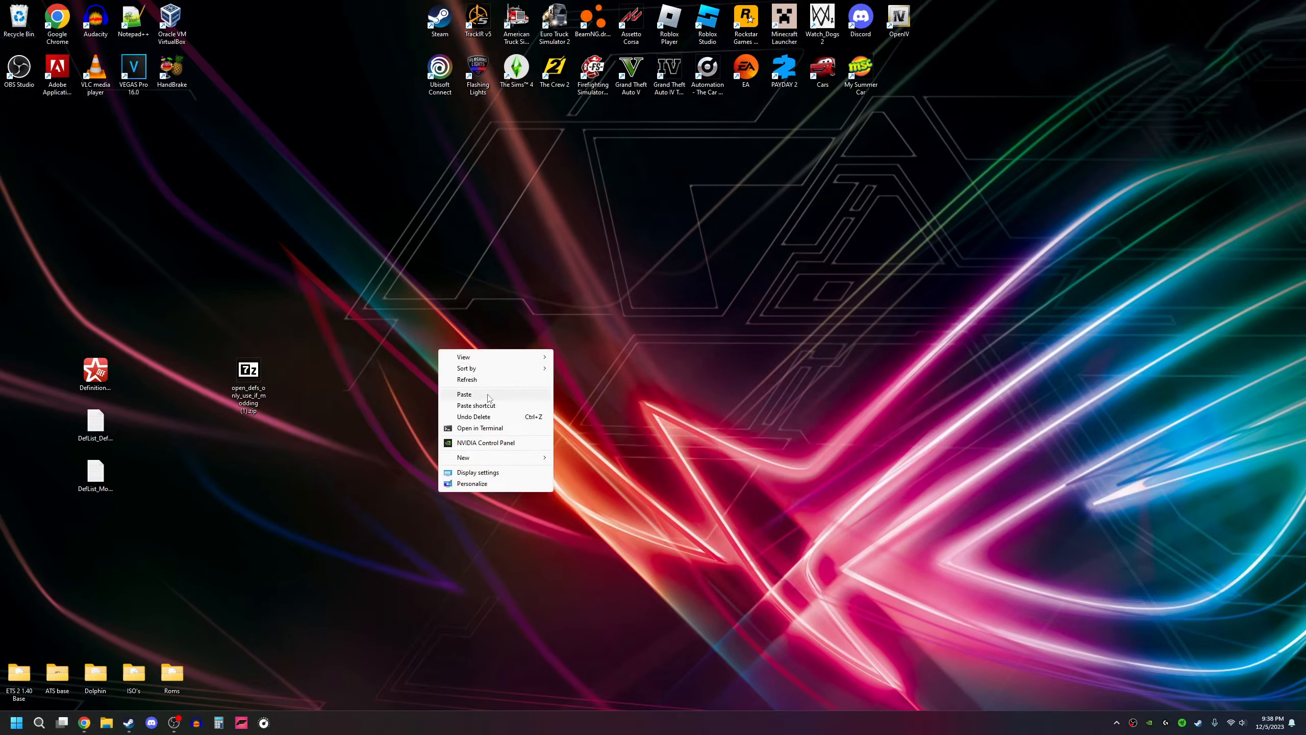
pyautogui.click(464, 394)
# Step: Move the copied c16575.sii and c16600.sii into an open area of the desktop, one above the other
pyautogui.moveTo(32, 136); pyautogui.dragTo(603, 436)
pyautogui.click(414, 292)
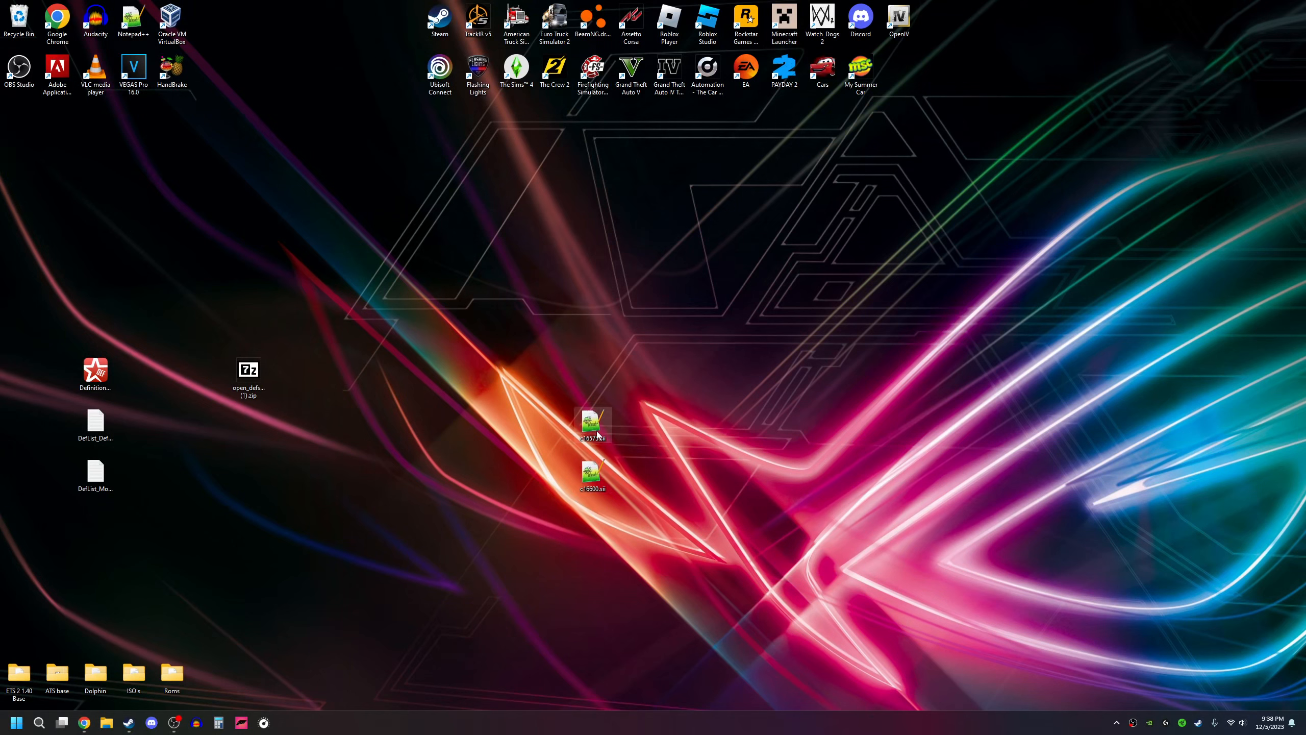
pyautogui.moveTo(591, 421); pyautogui.dragTo(476, 320)
pyautogui.moveTo(592, 472); pyautogui.dragTo(476, 371)
pyautogui.click(564, 356)
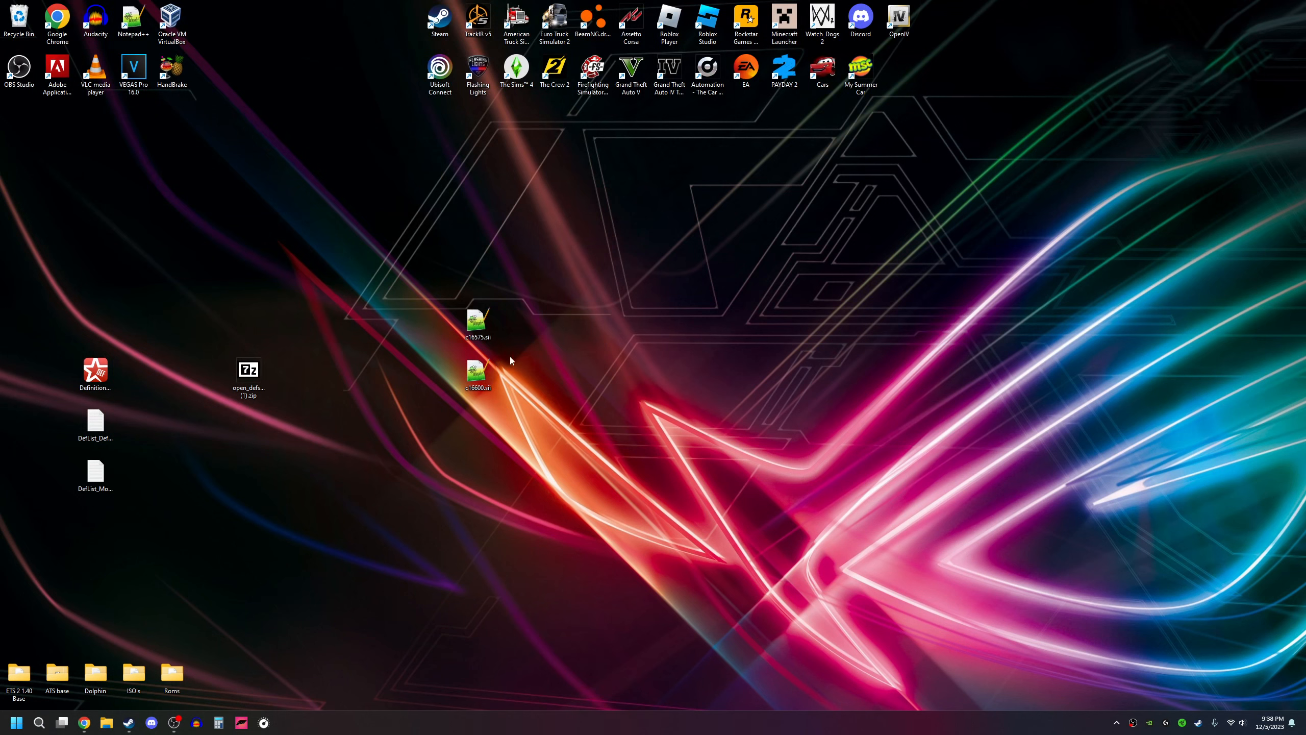
pyautogui.click(249, 369)
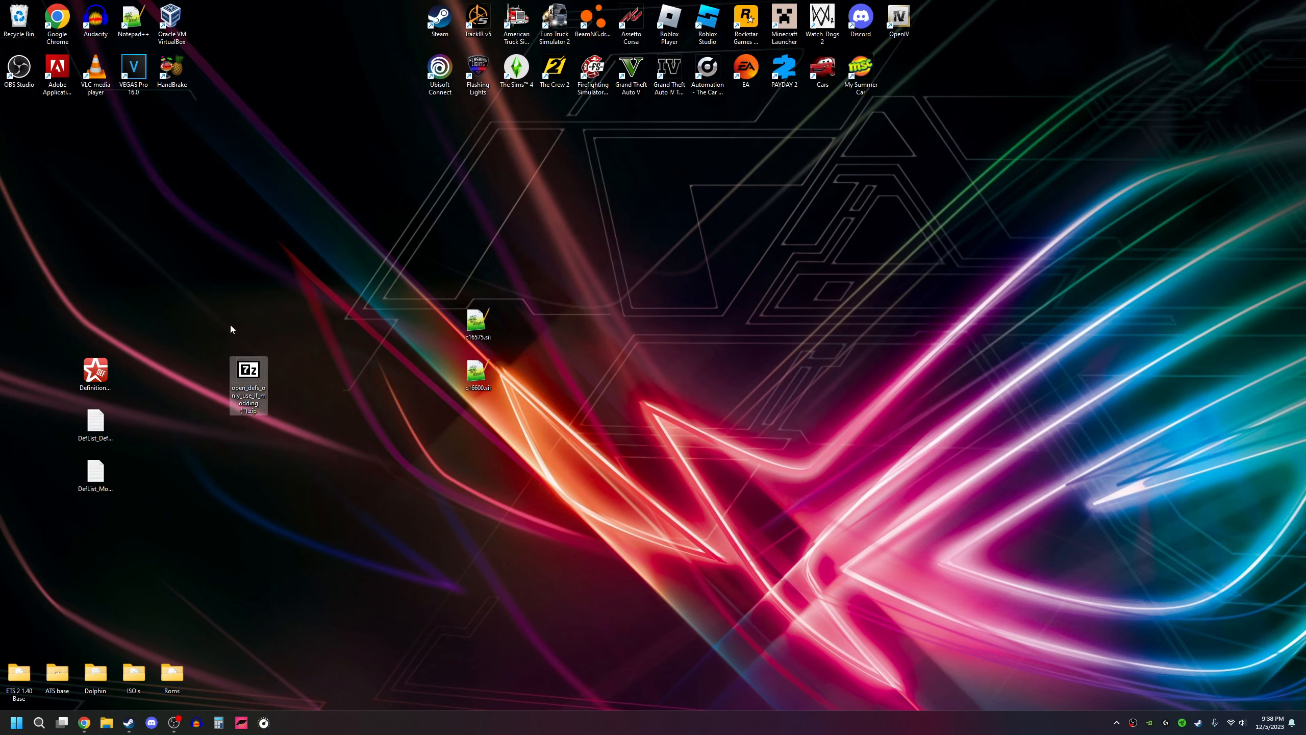
pyautogui.click(231, 325)
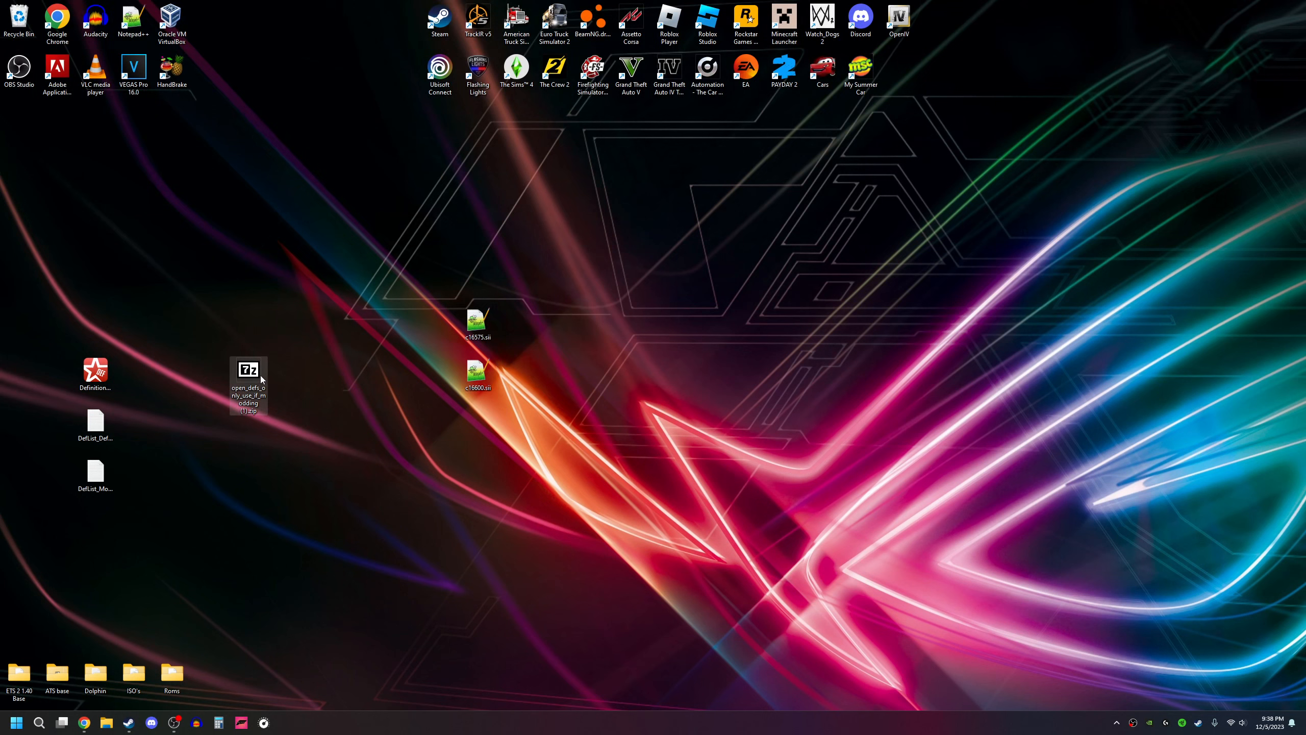
pyautogui.click(236, 331)
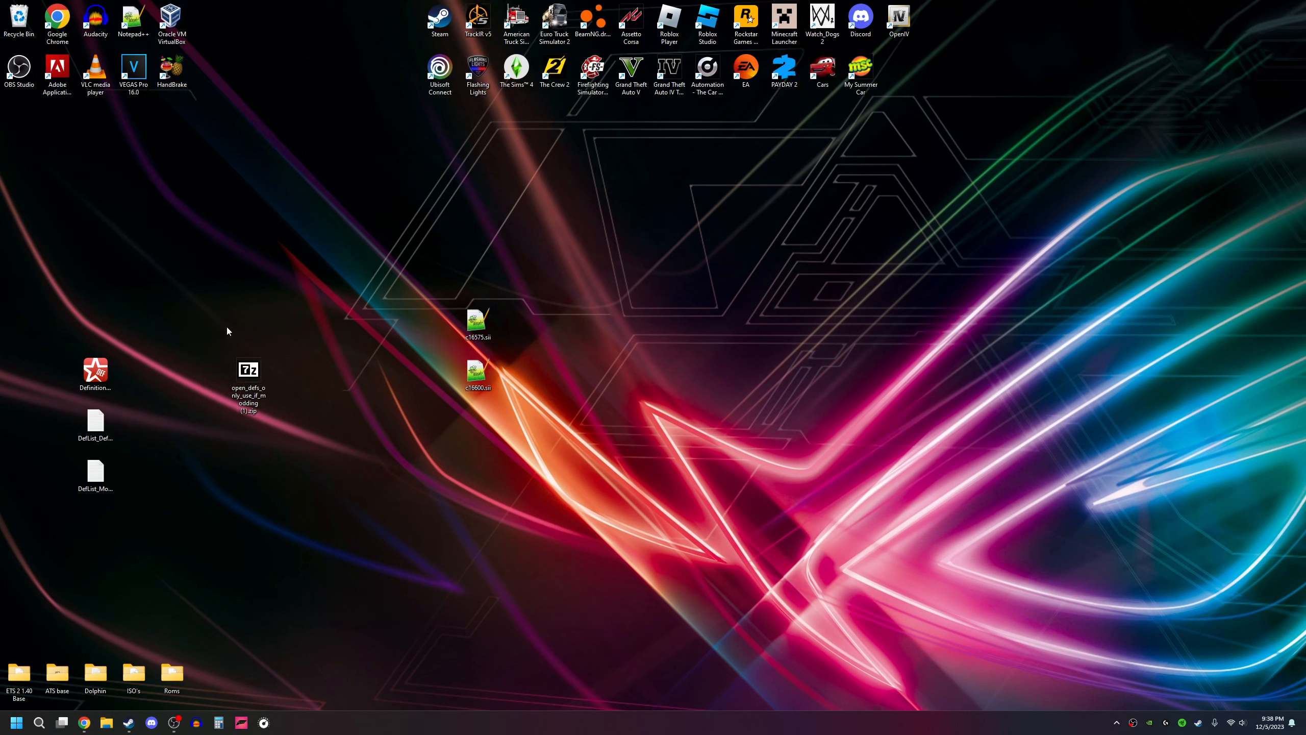
# Step: Open the desktop copy of c16575.sii in Notepad++ and change its 400 torque_curve entry to (400, 0.2)
pyautogui.click(483, 325)
pyautogui.doubleClick(483, 325)
pyautogui.moveTo(448, 300); pyautogui.dragTo(670, 305)
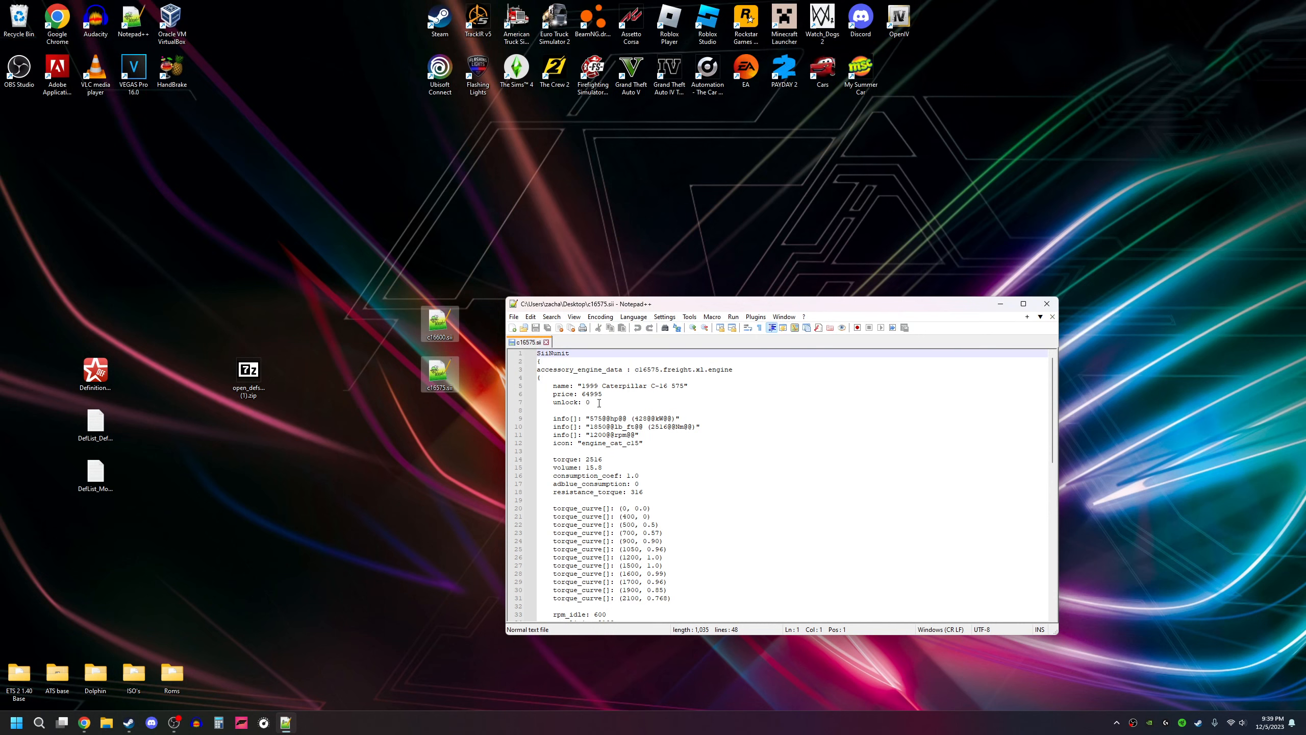
pyautogui.scroll(-2, 627, 403)
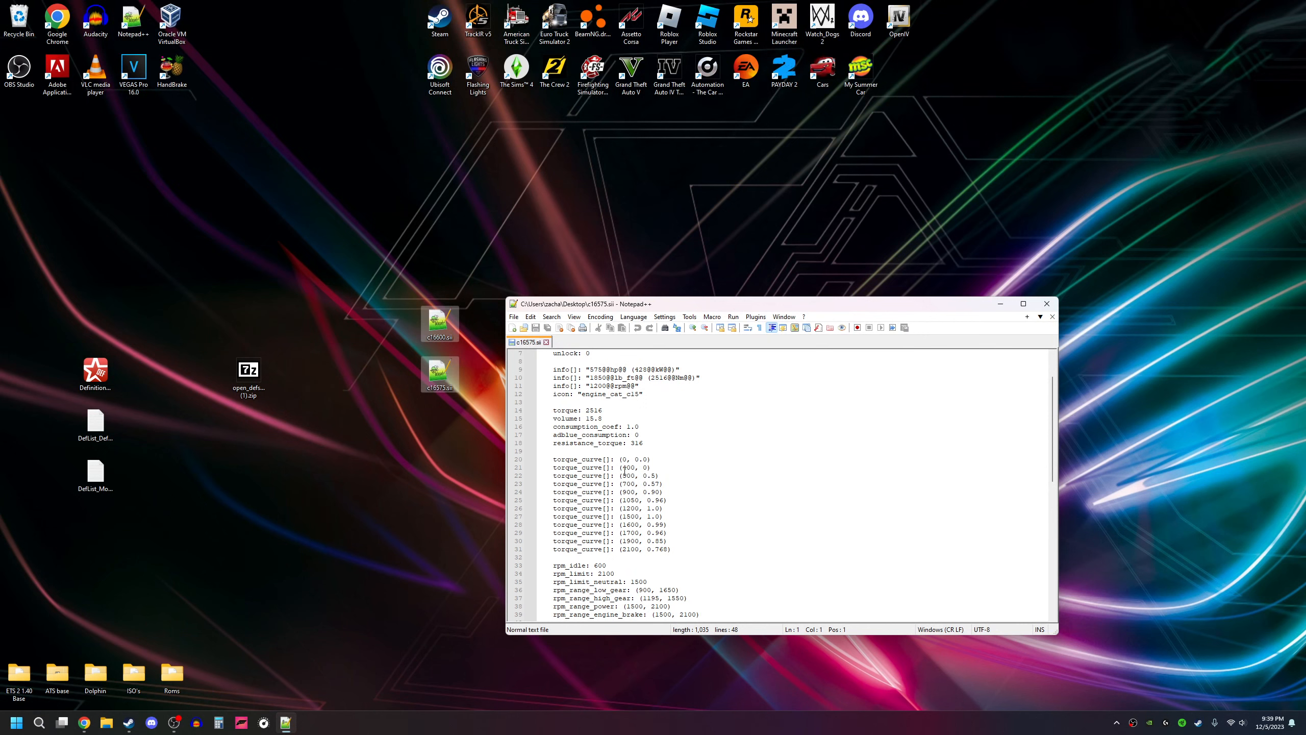
pyautogui.click(648, 468)
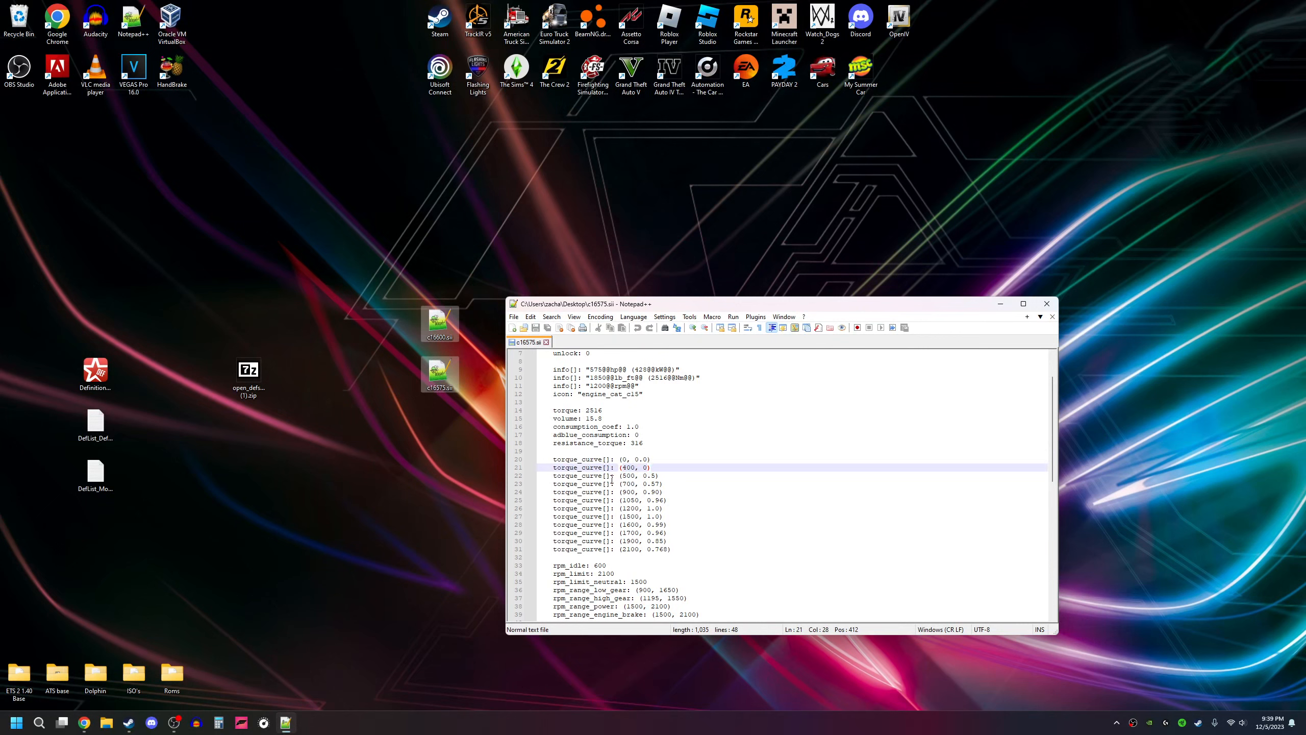
pyautogui.write('.2')
pyautogui.scroll(-3, 650, 521)
pyautogui.scroll(5, 648, 519)
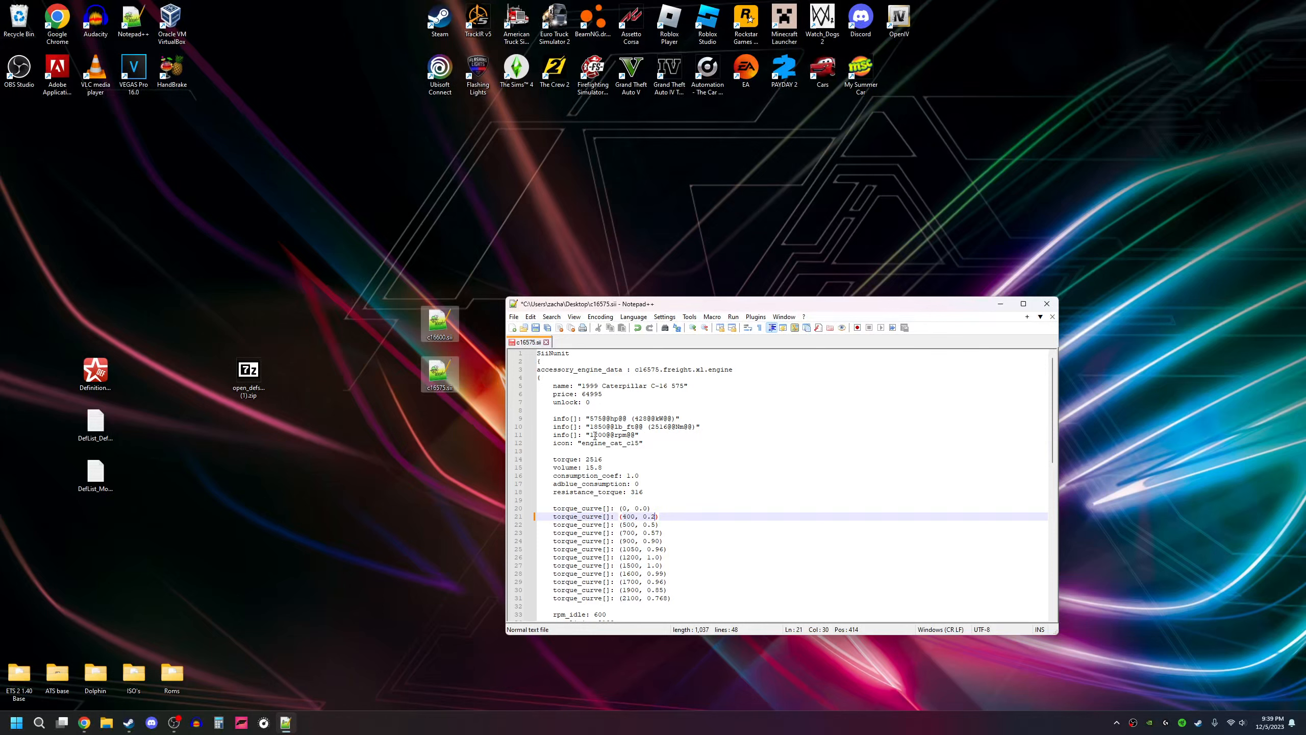
pyautogui.scroll(-8, 572, 434)
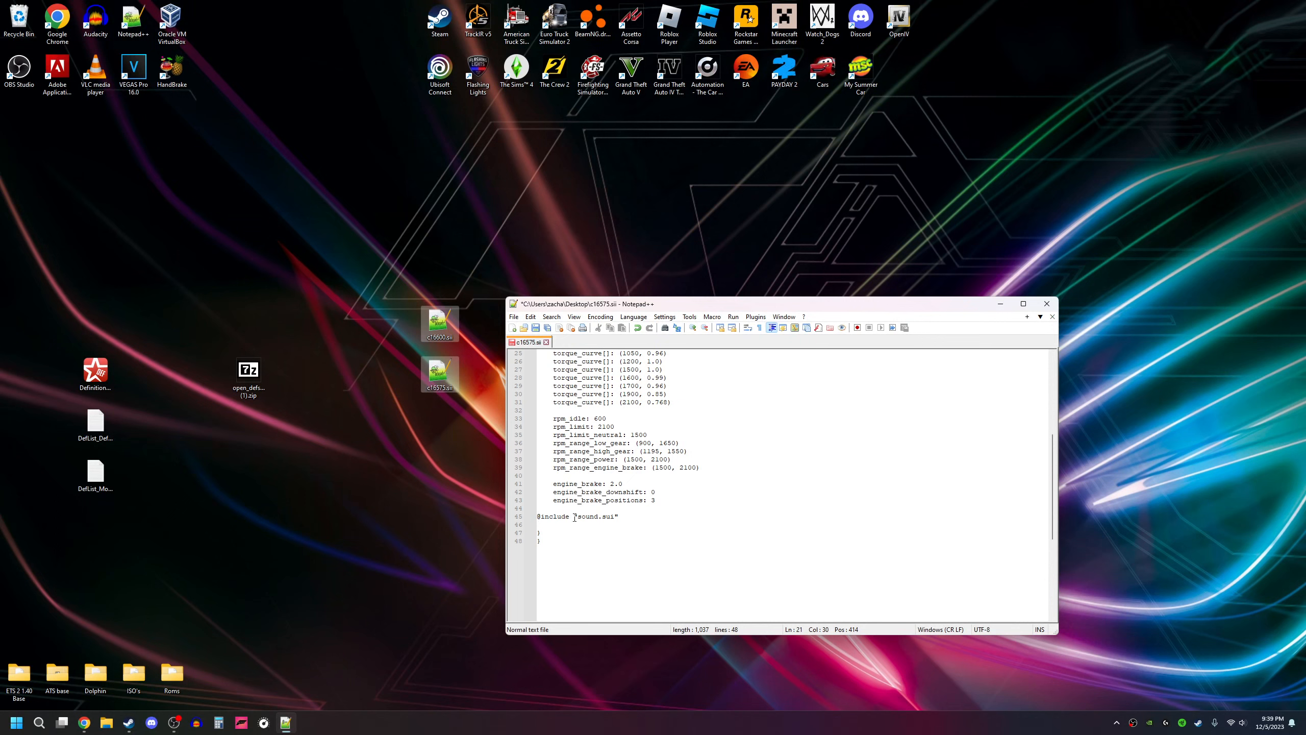
pyautogui.moveTo(576, 516); pyautogui.dragTo(615, 513)
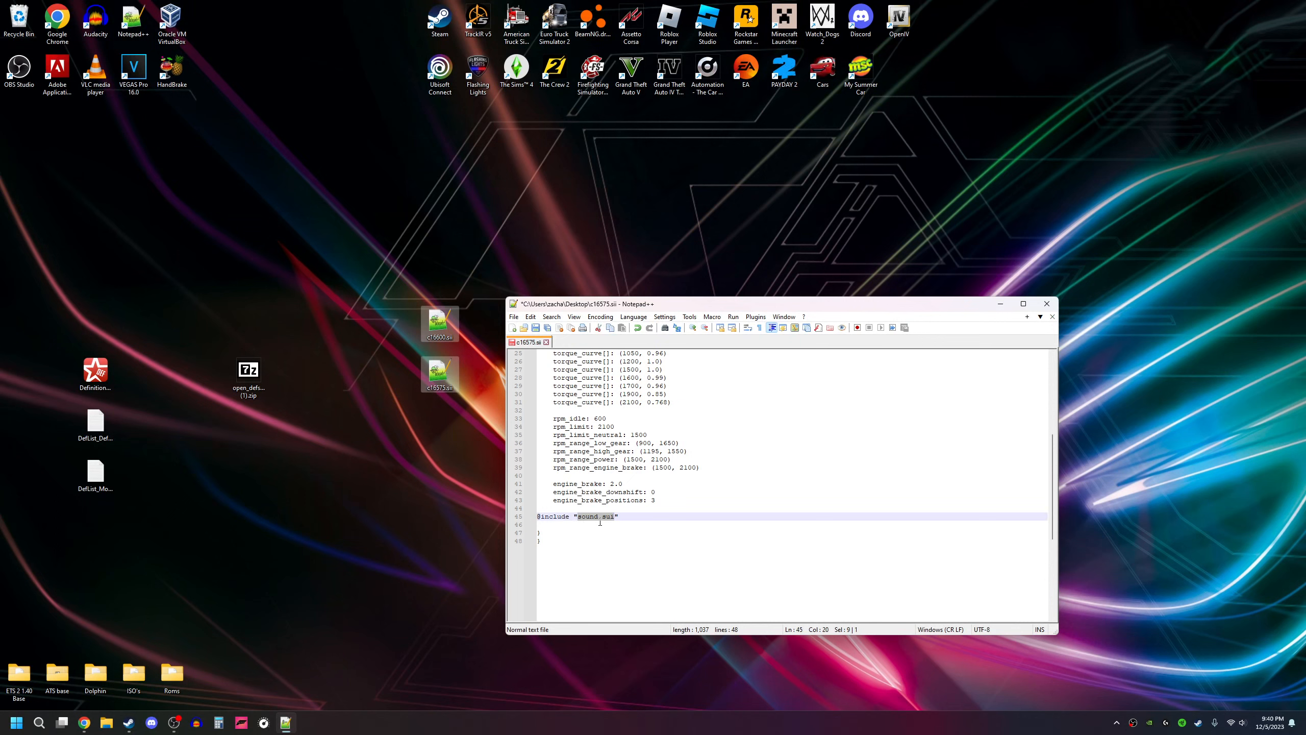
# Step: Open open_defs_only_use_if_modding (1).zip in 7-Zip and go to def\vehicle\truck\YOUR TRUCK DEF NAME\engine
pyautogui.click(277, 402)
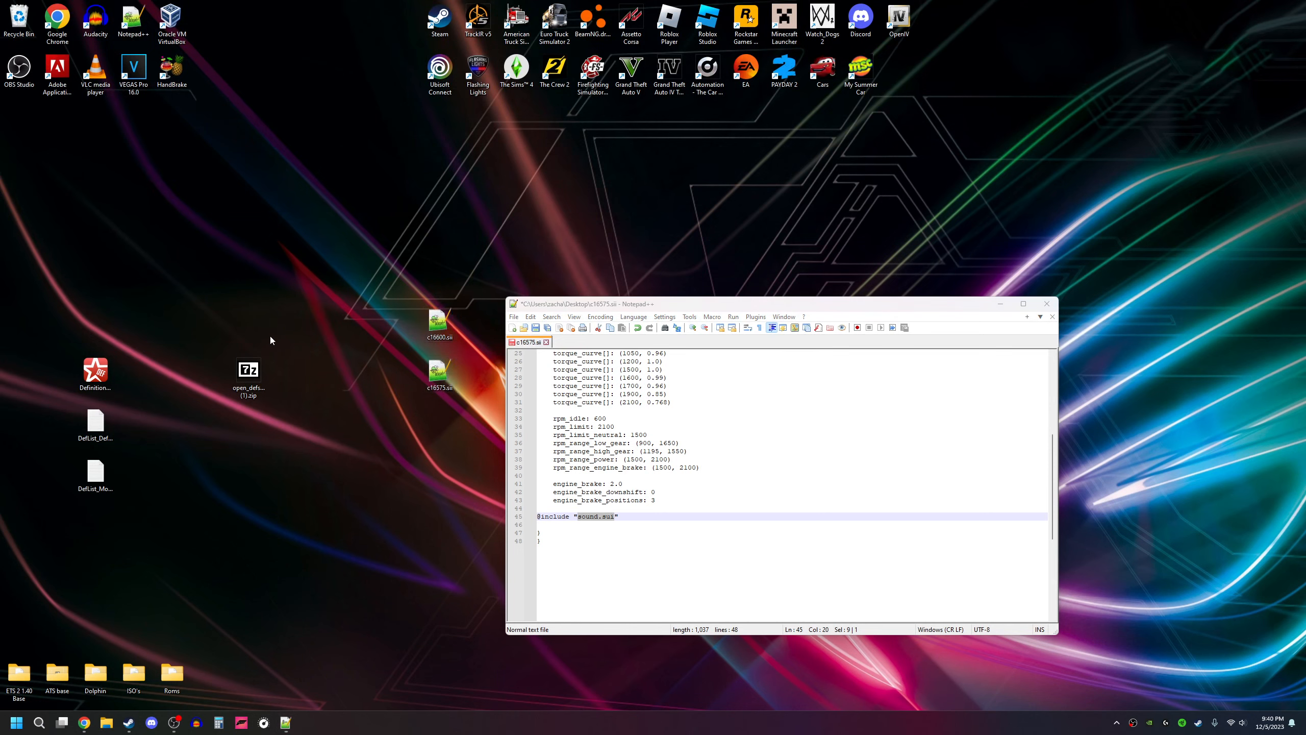
pyautogui.doubleClick(255, 387)
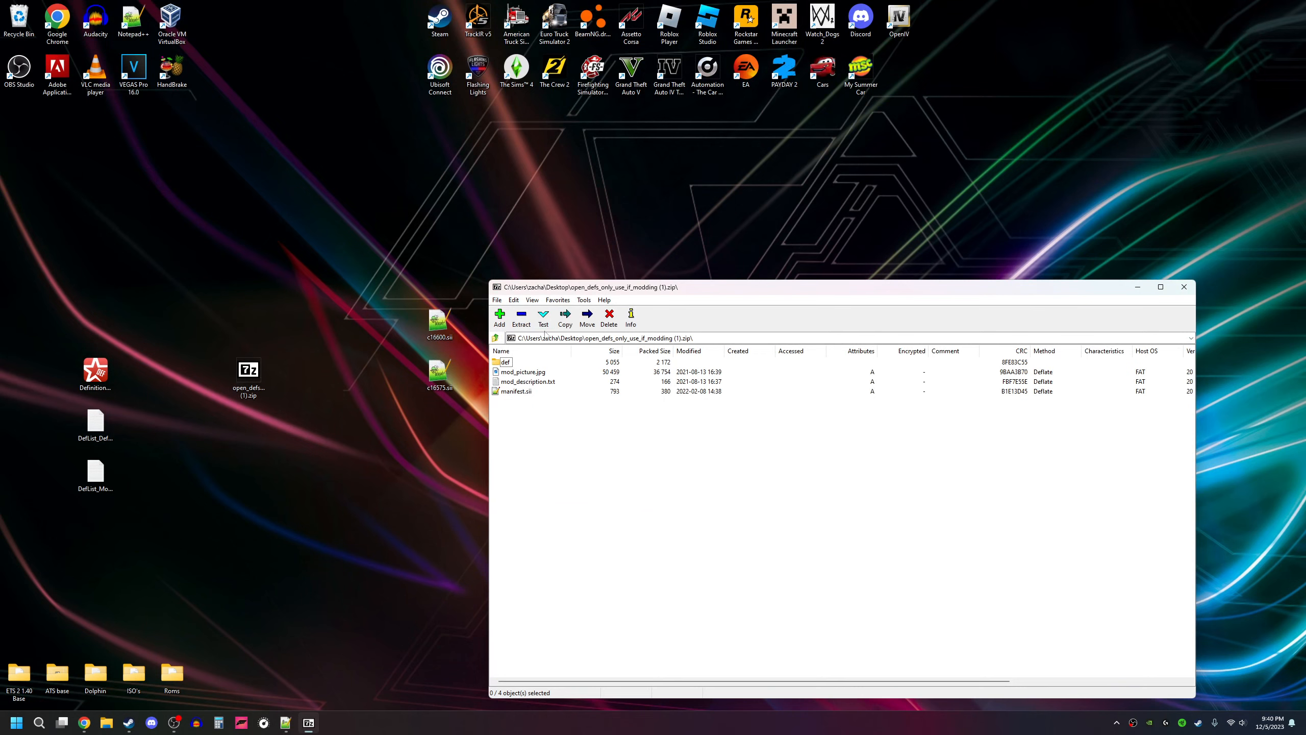
pyautogui.moveTo(571, 290); pyautogui.dragTo(343, 232)
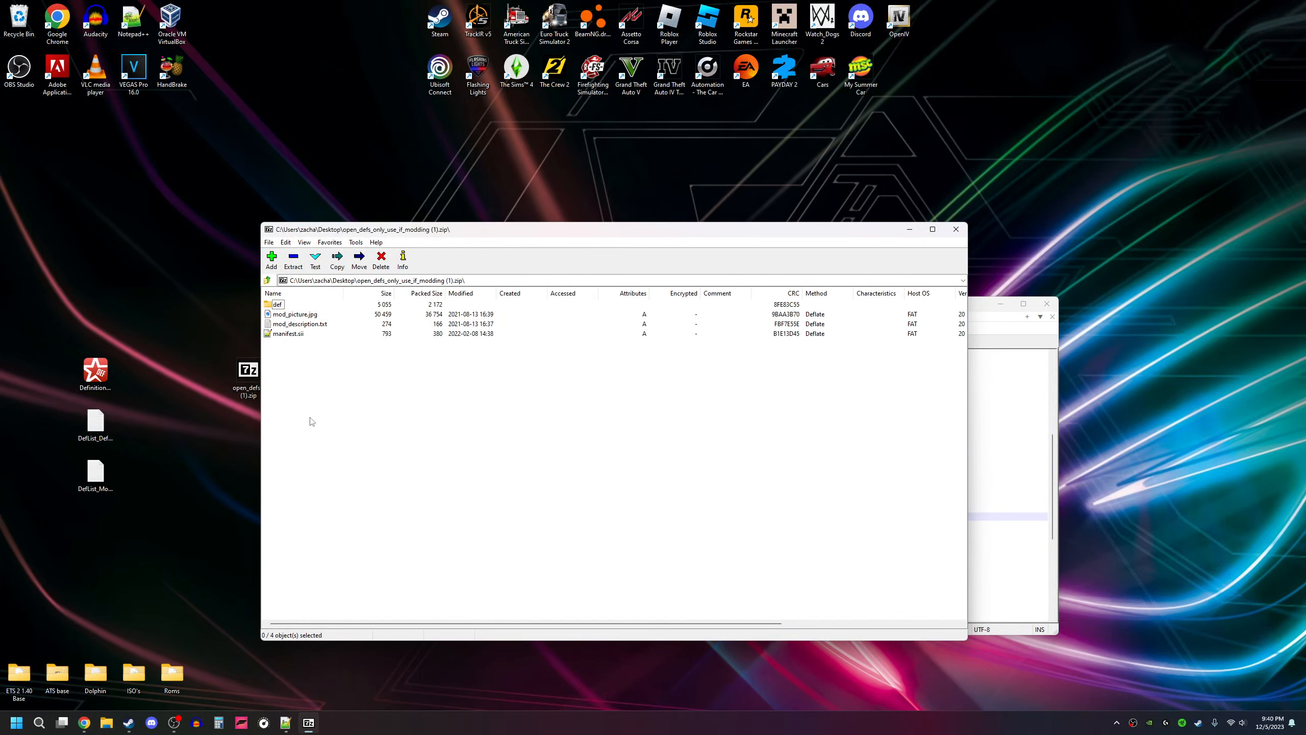
pyautogui.doubleClick(278, 304)
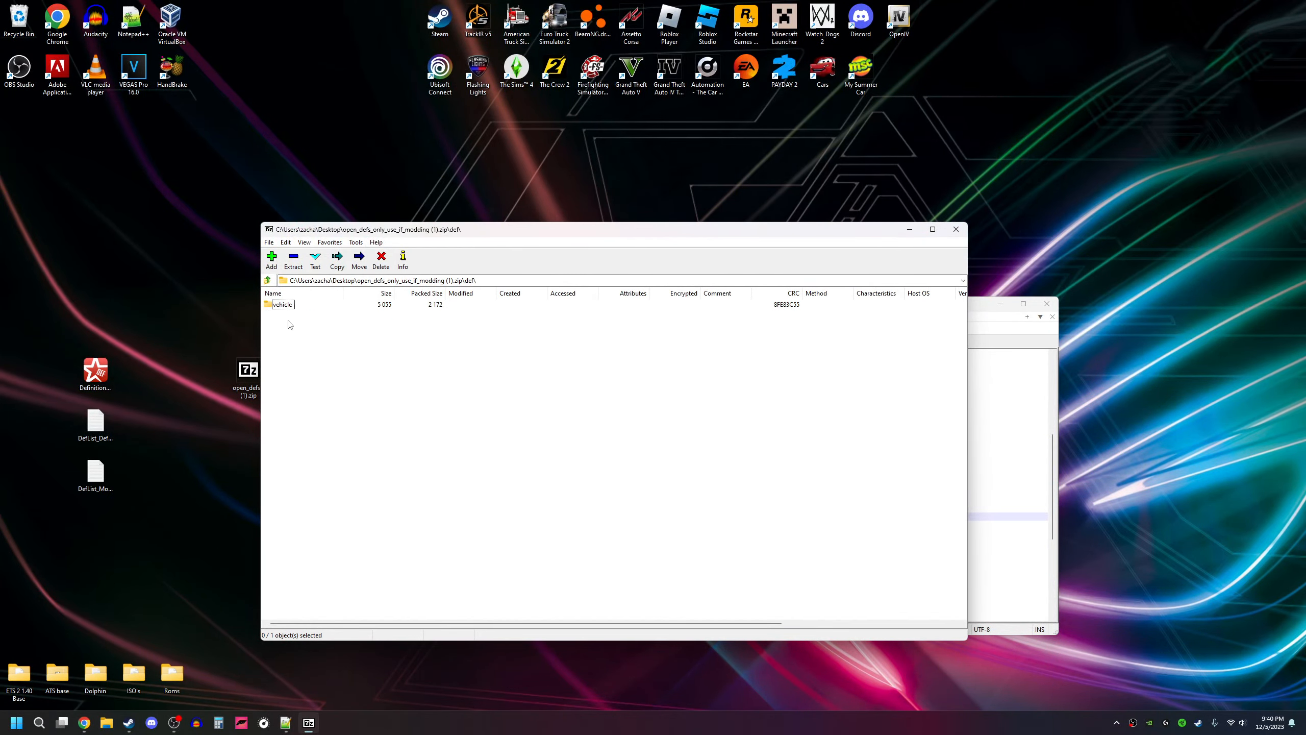
pyautogui.doubleClick(281, 305)
pyautogui.doubleClick(287, 305)
pyautogui.doubleClick(307, 305)
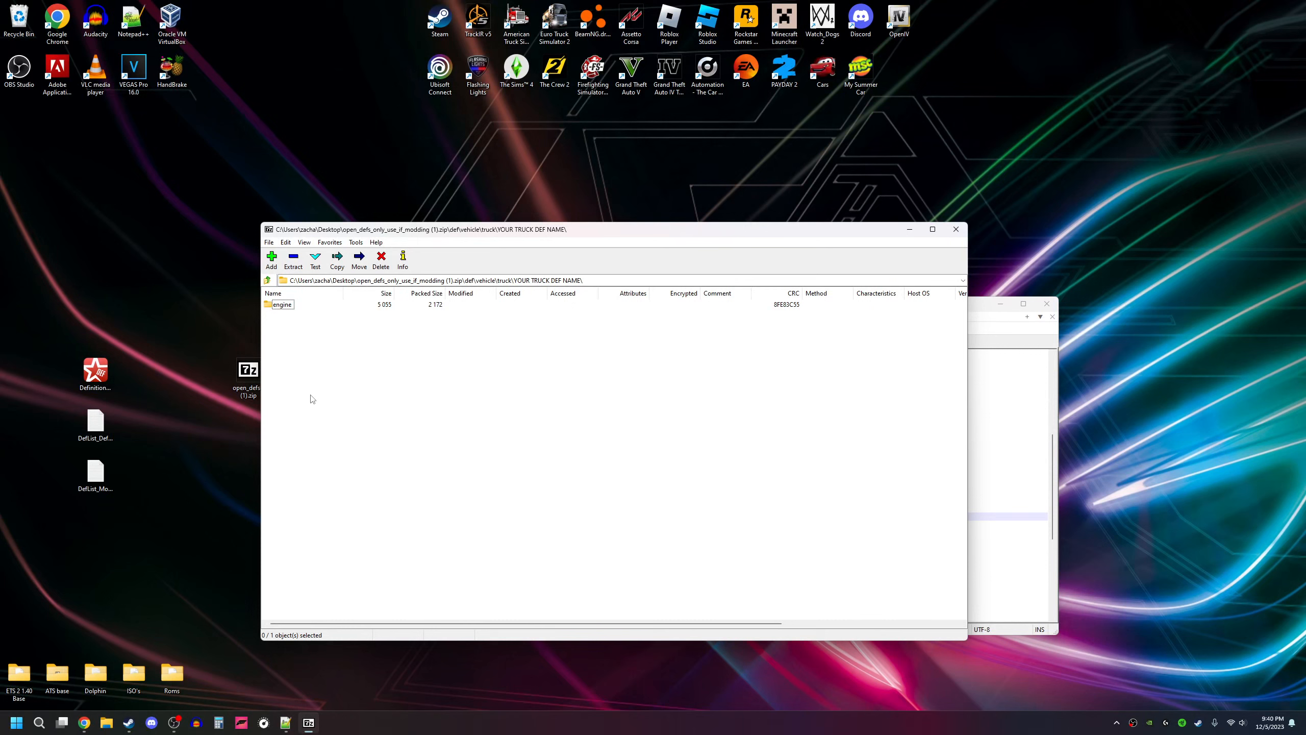
pyautogui.doubleClick(281, 305)
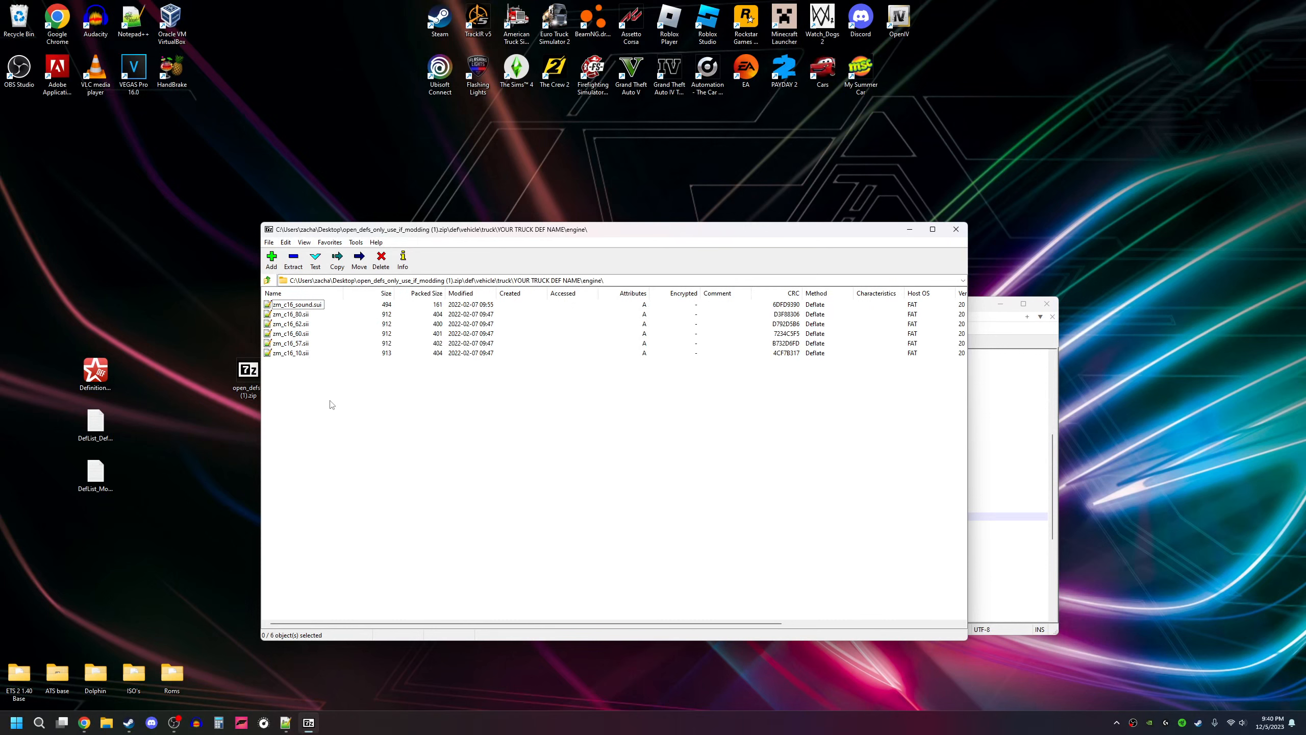
# Step: Extract zm_c16_sound.sui from the archive to the desktop and close the archive
pyautogui.click(301, 306)
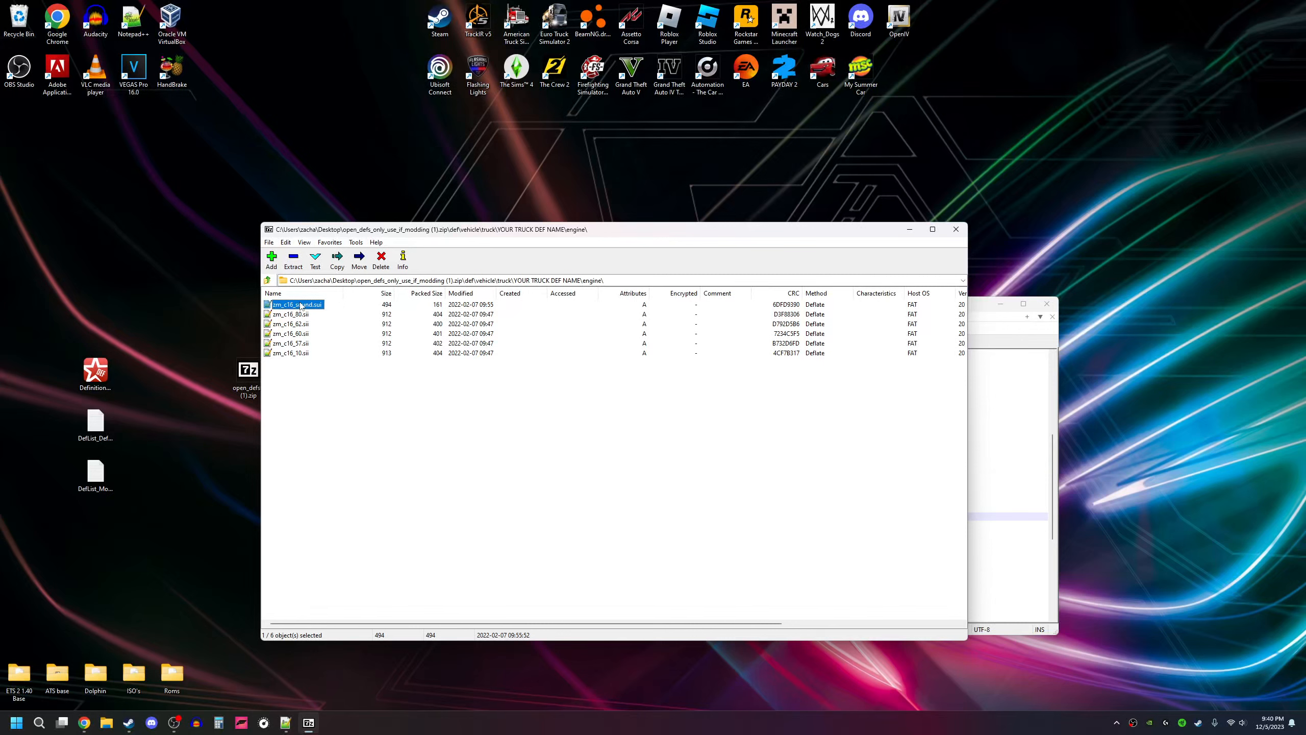
pyautogui.moveTo(200, 290); pyautogui.dragTo(200, 287)
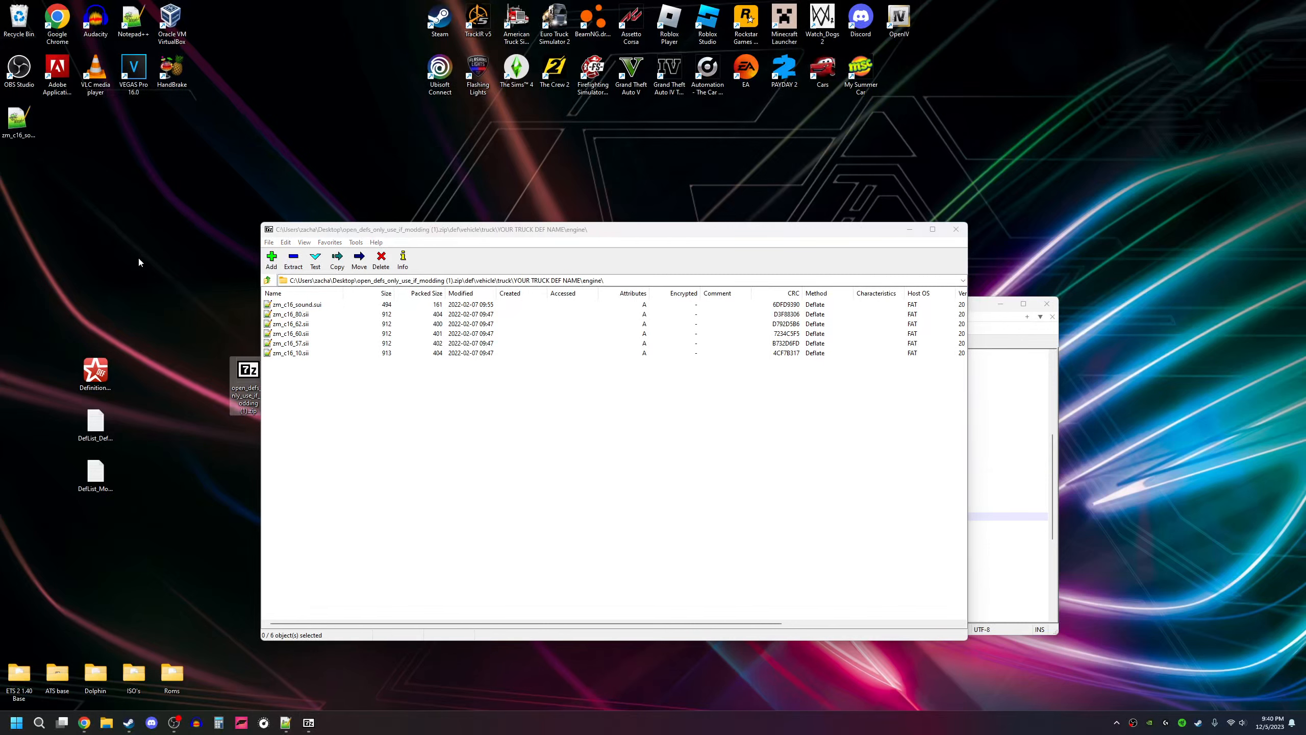
pyautogui.click(956, 229)
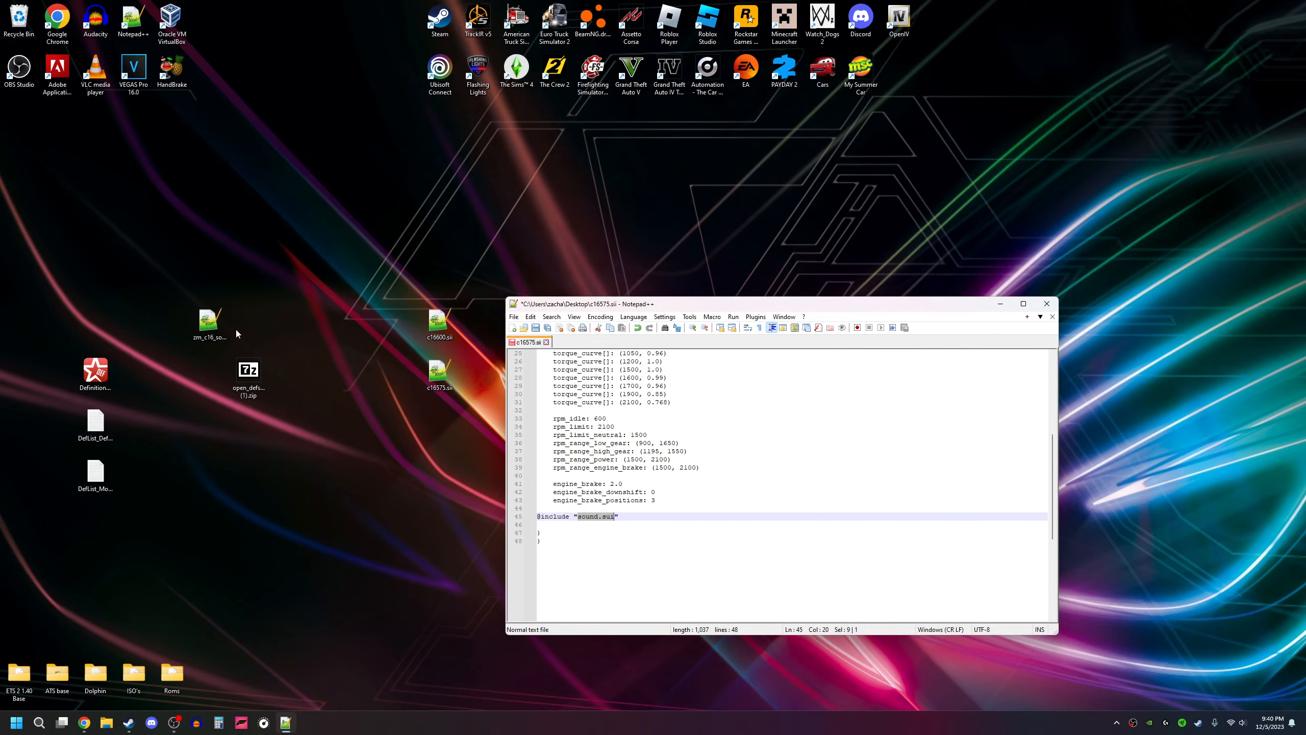
# Step: Copy the full file name of zm_c16_sound.sui on the desktop, including its extension
pyautogui.rightClick(215, 330)
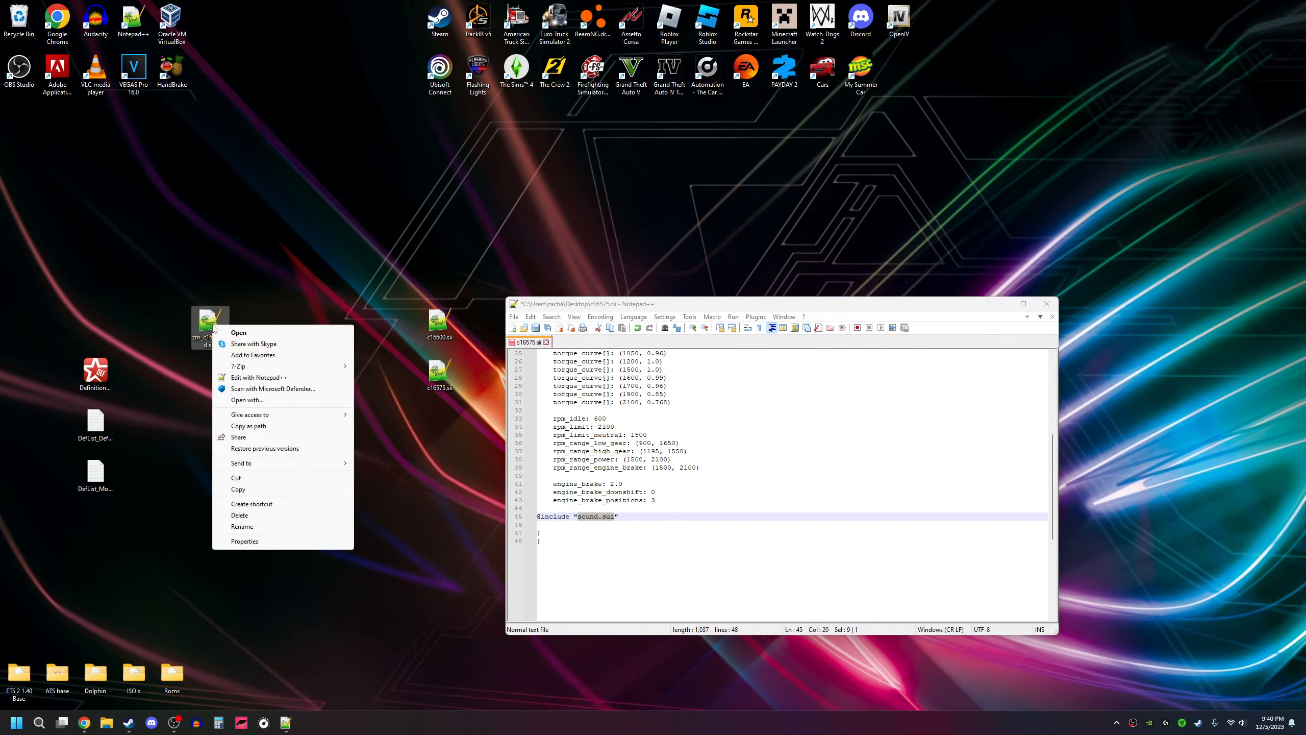
pyautogui.click(242, 526)
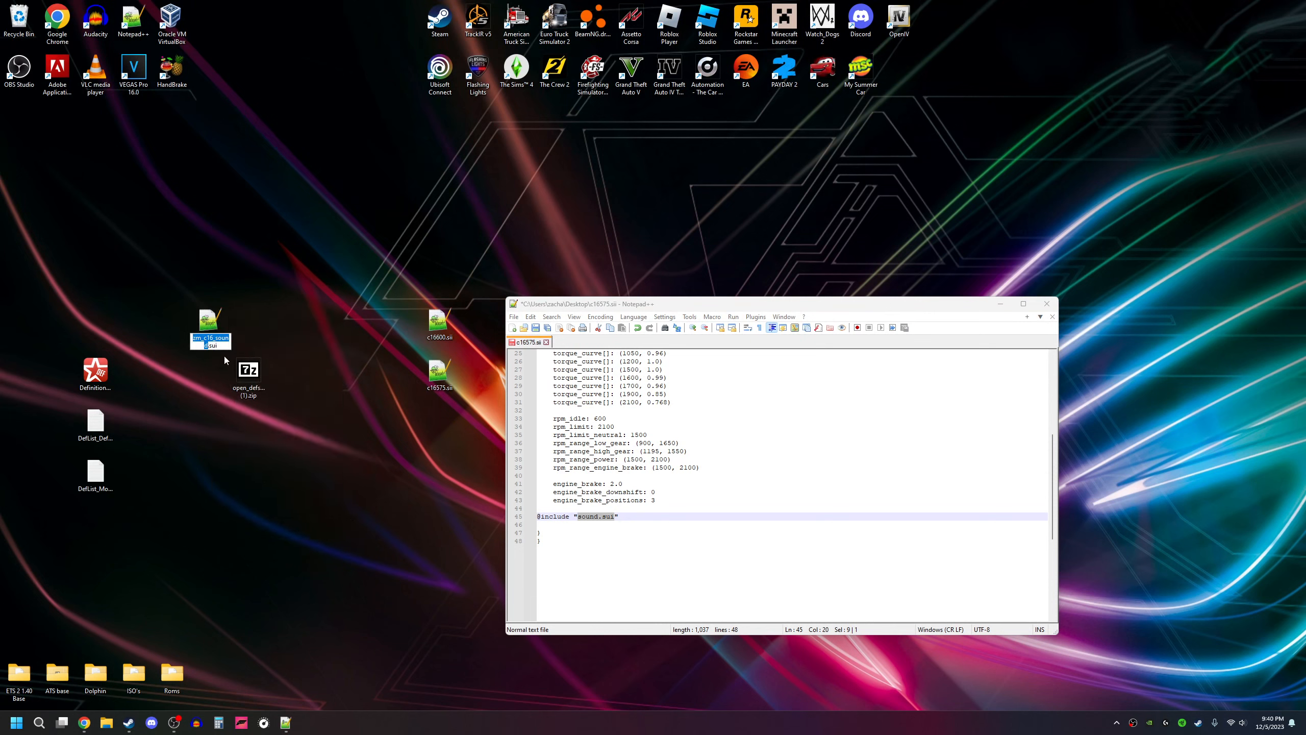
pyautogui.moveTo(220, 346); pyautogui.dragTo(184, 336)
pyautogui.rightClick(211, 340)
pyautogui.click(242, 376)
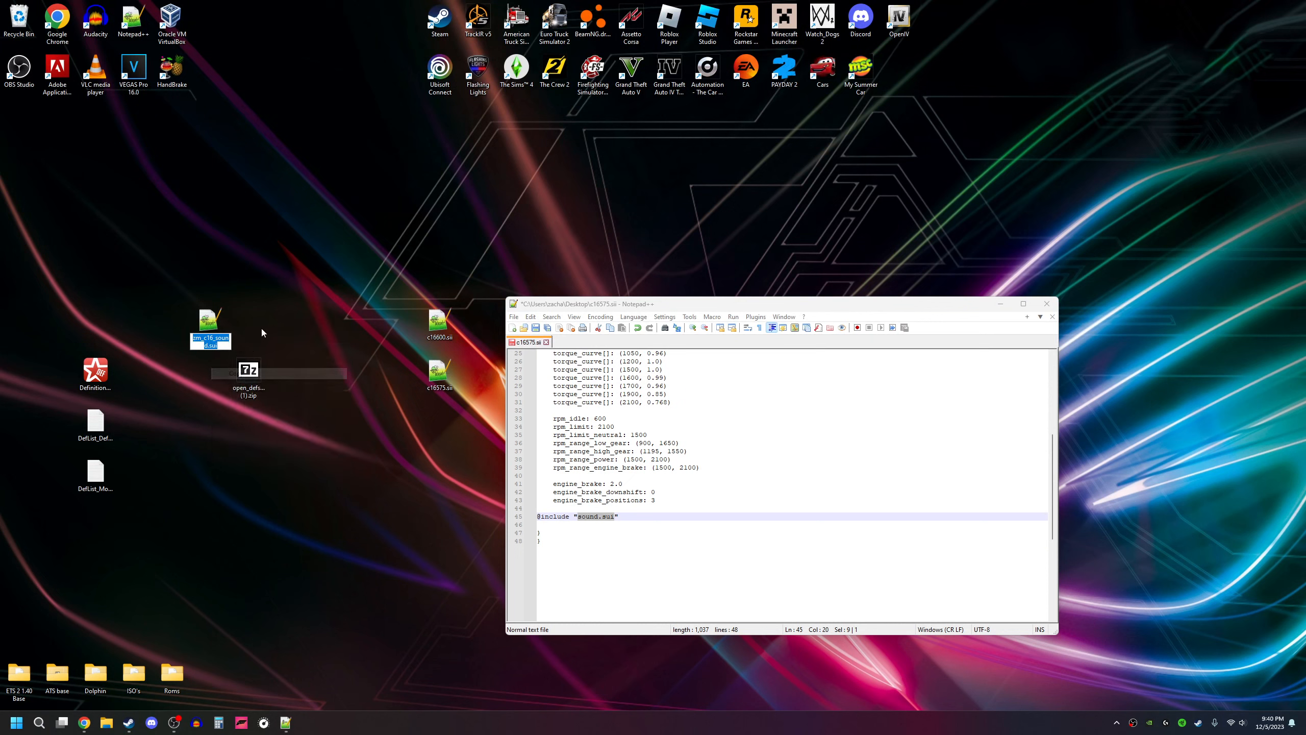
pyautogui.click(578, 516)
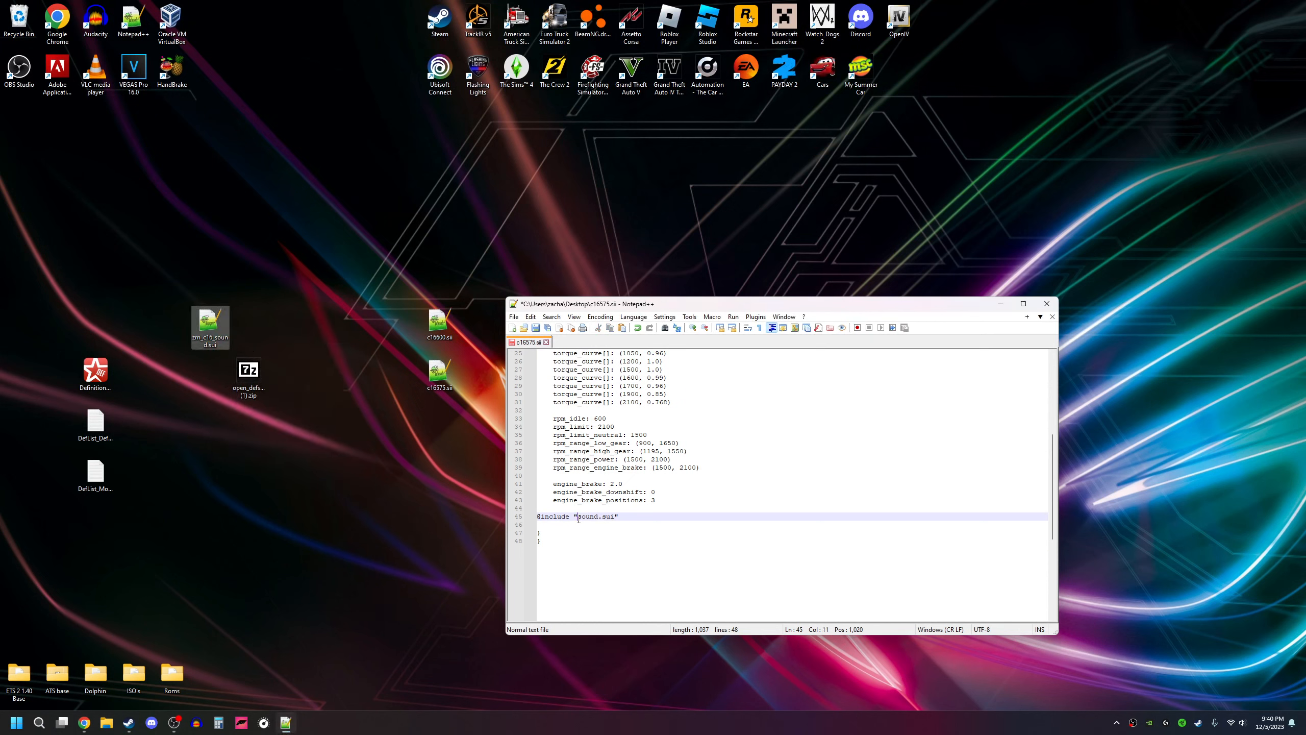
pyautogui.moveTo(578, 517); pyautogui.dragTo(614, 518)
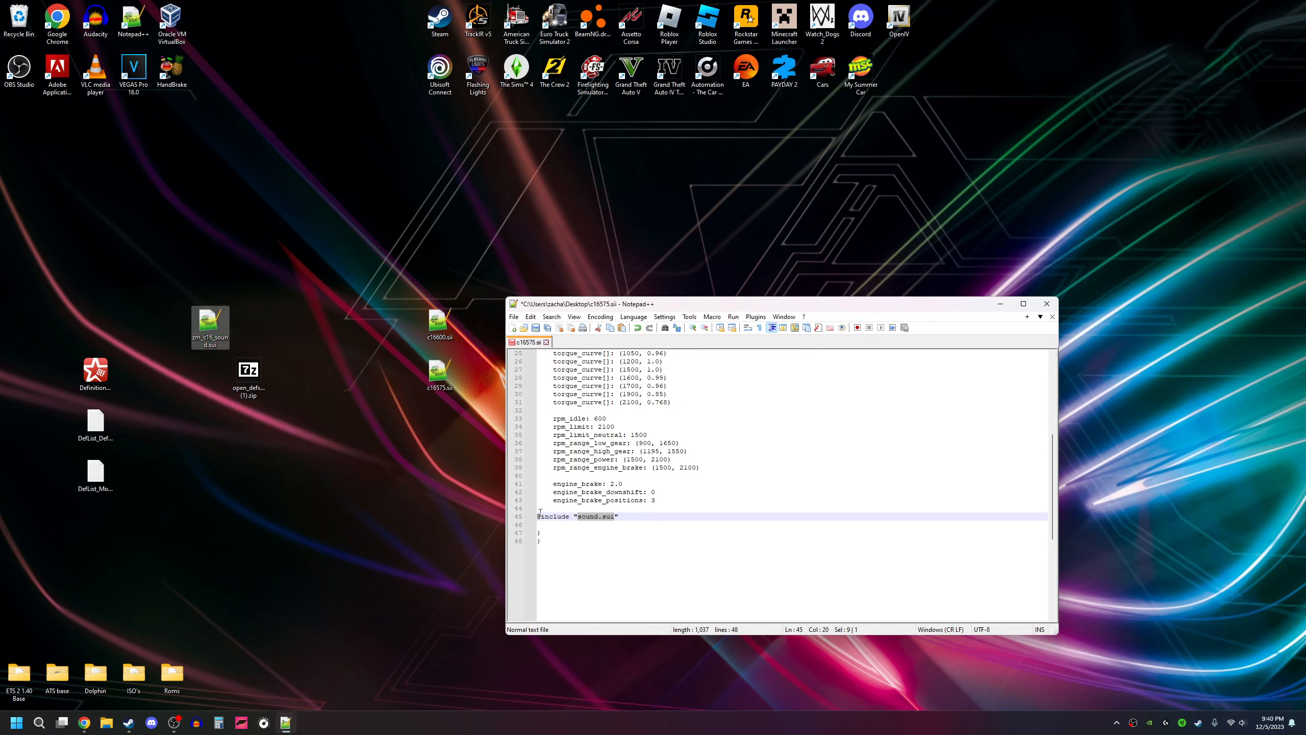
pyautogui.rightClick(583, 518)
pyautogui.click(608, 316)
# Step: Save the edited c16575.sii and close Notepad++
pyautogui.scroll(8, 605, 522)
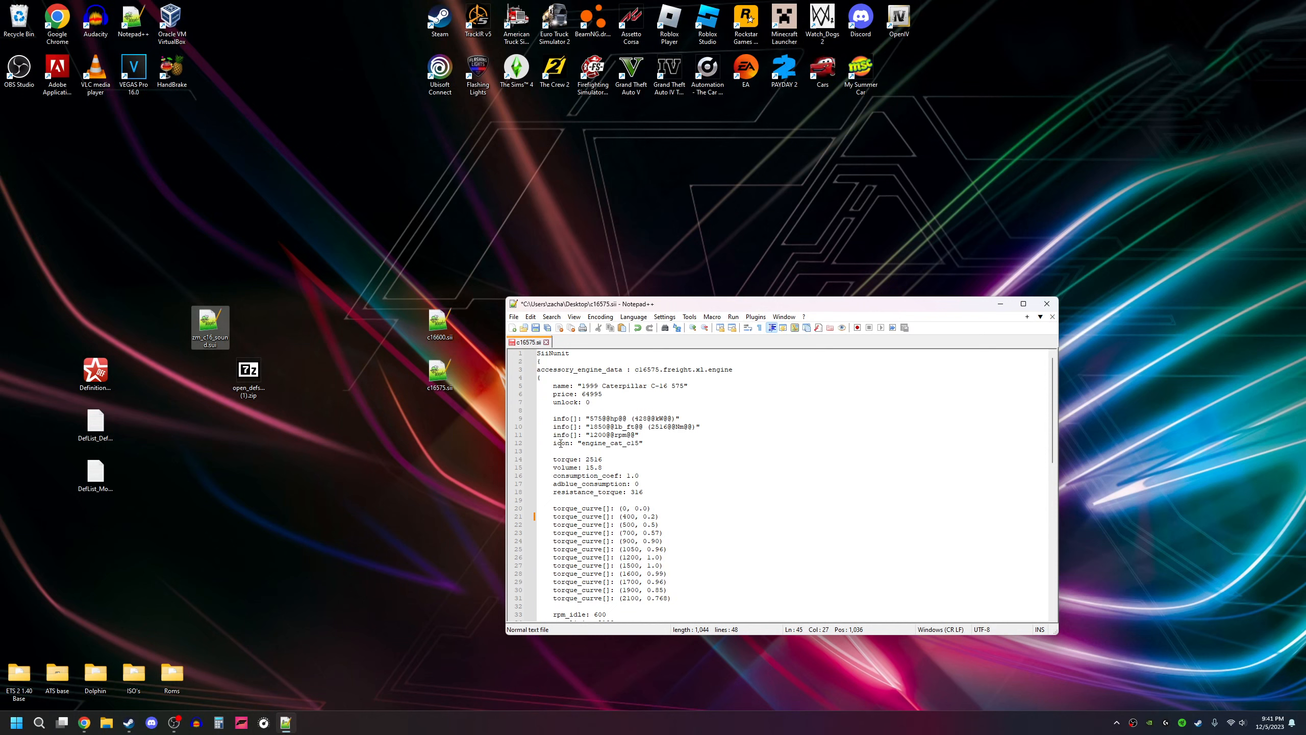
pyautogui.click(547, 330)
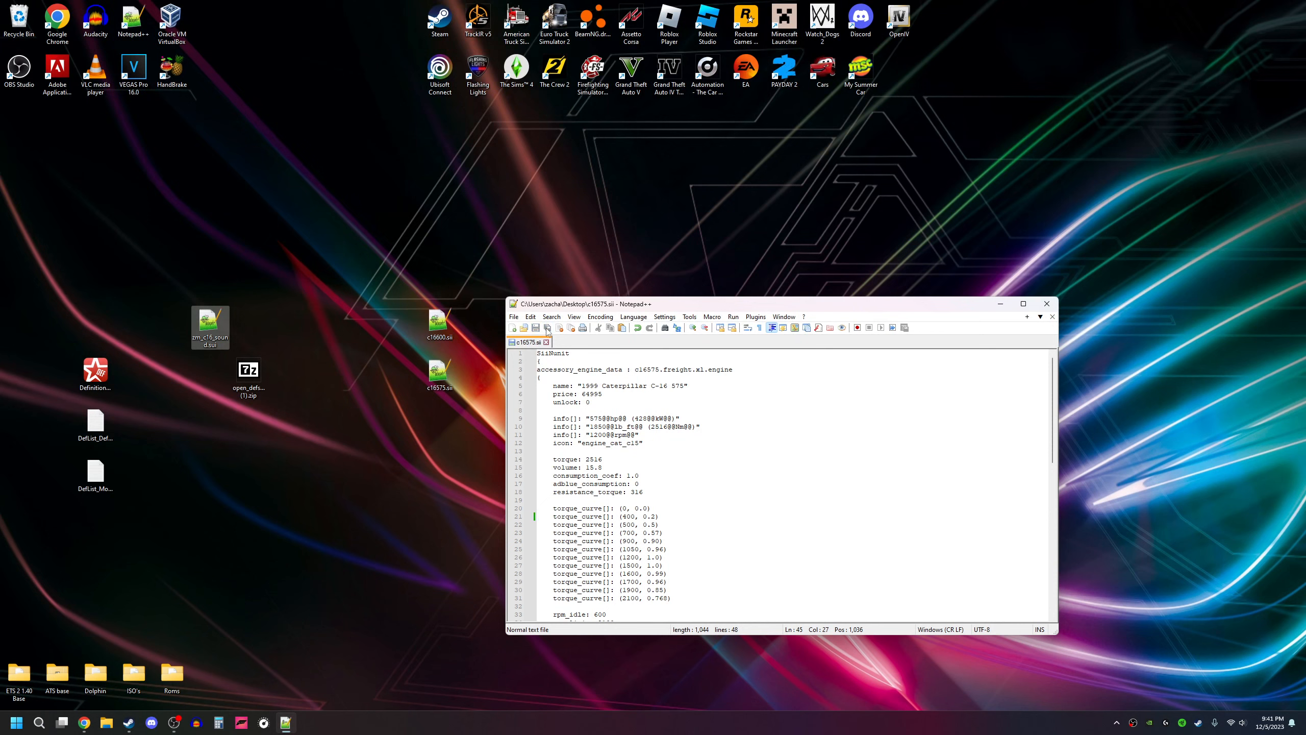
pyautogui.click(1047, 304)
pyautogui.click(566, 376)
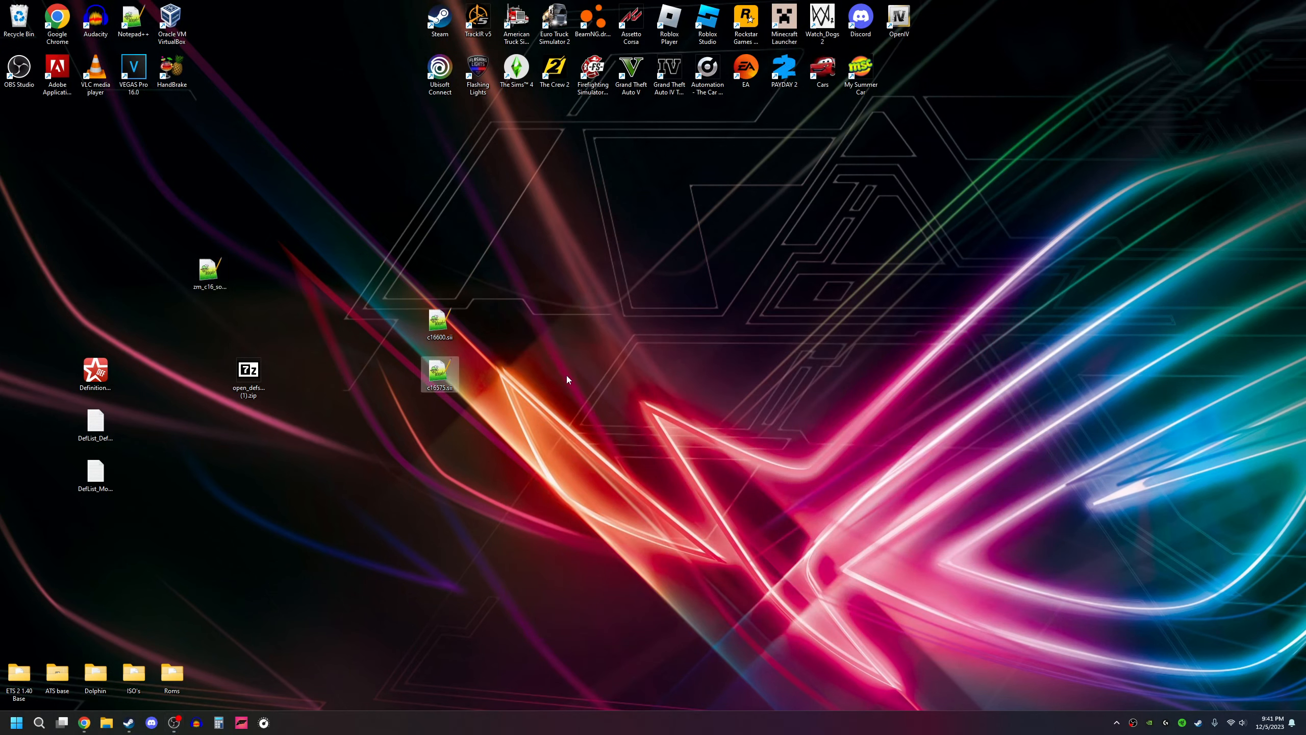
# Step: Open the desktop copy of c16600.sii and change its 400 torque_curve entry to (400, 0.2)
pyautogui.doubleClick(438, 323)
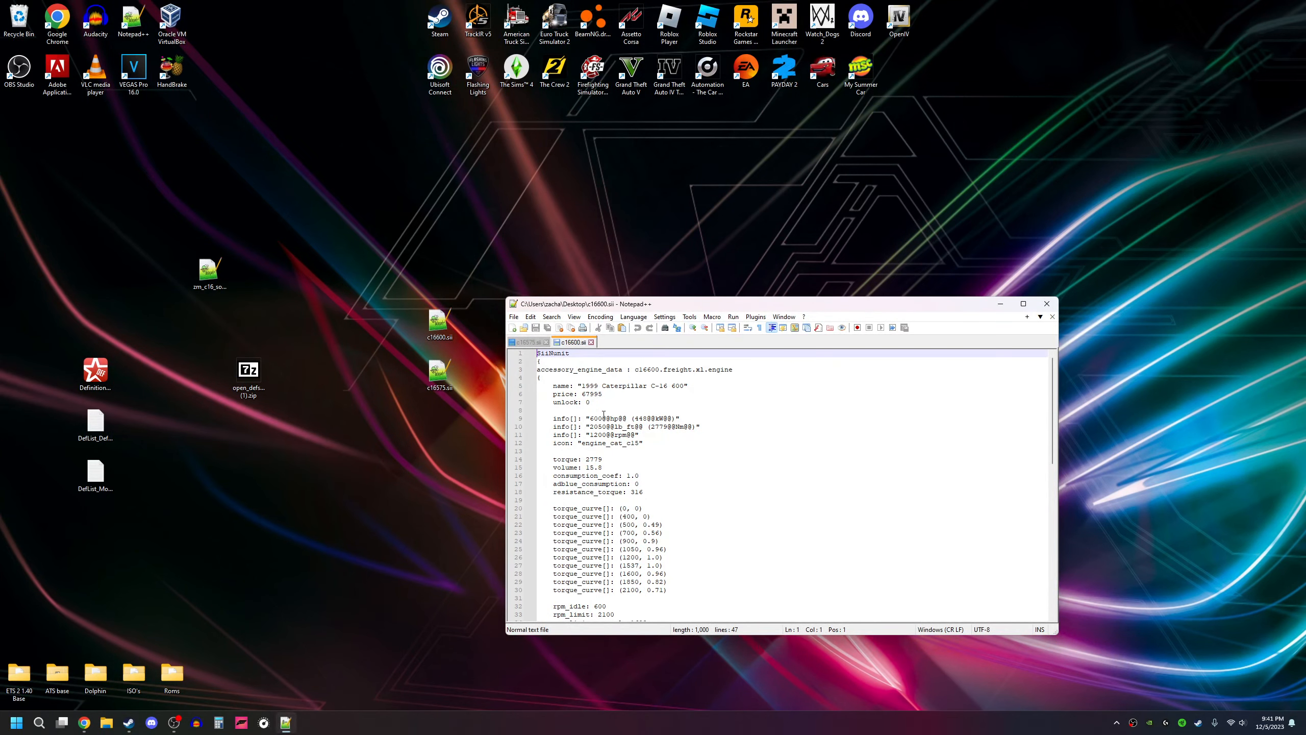
pyautogui.click(646, 517)
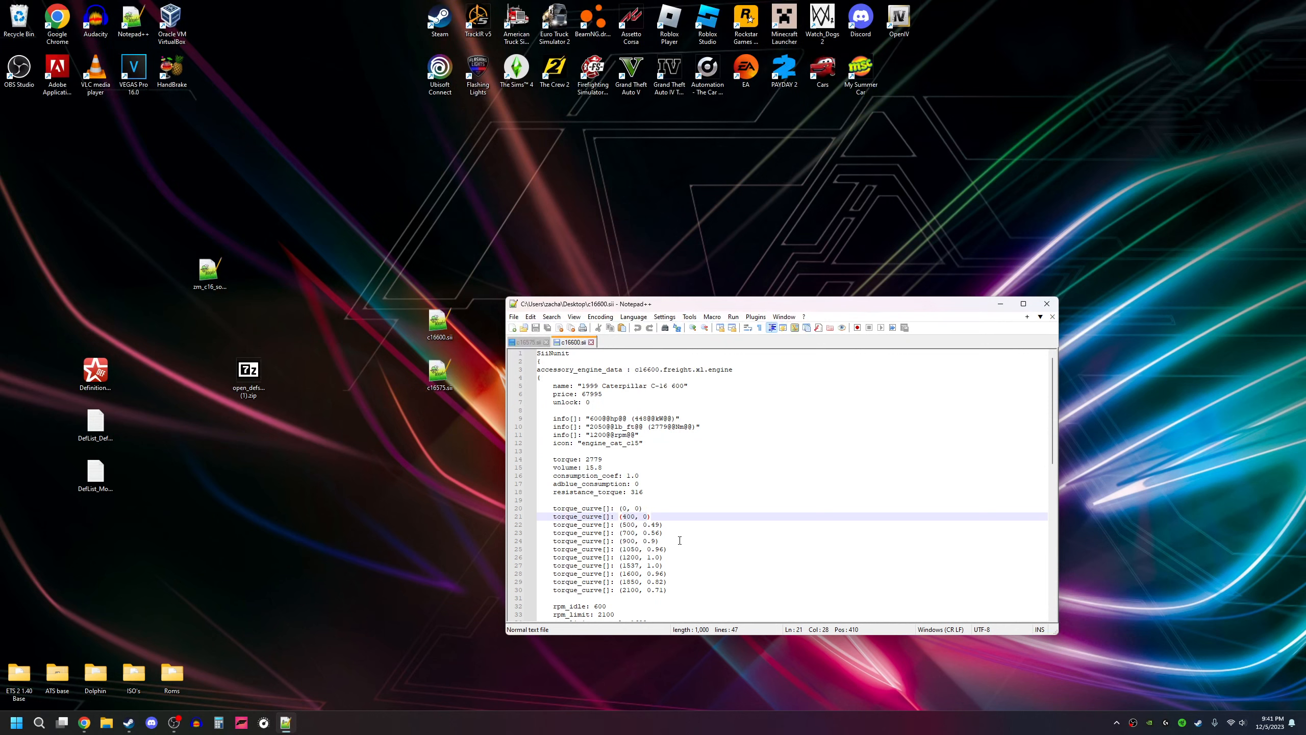
pyautogui.write('.2')
pyautogui.scroll(-8, 627, 469)
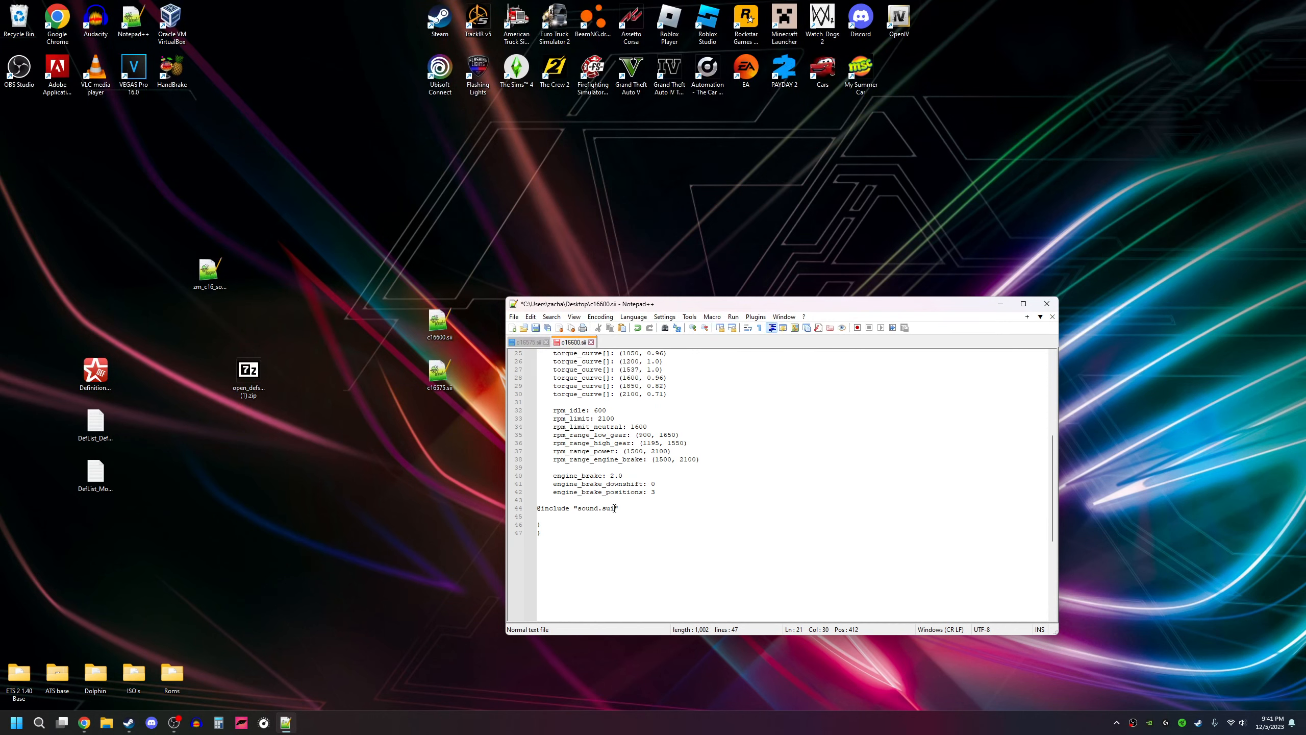
pyautogui.moveTo(614, 508); pyautogui.dragTo(580, 512)
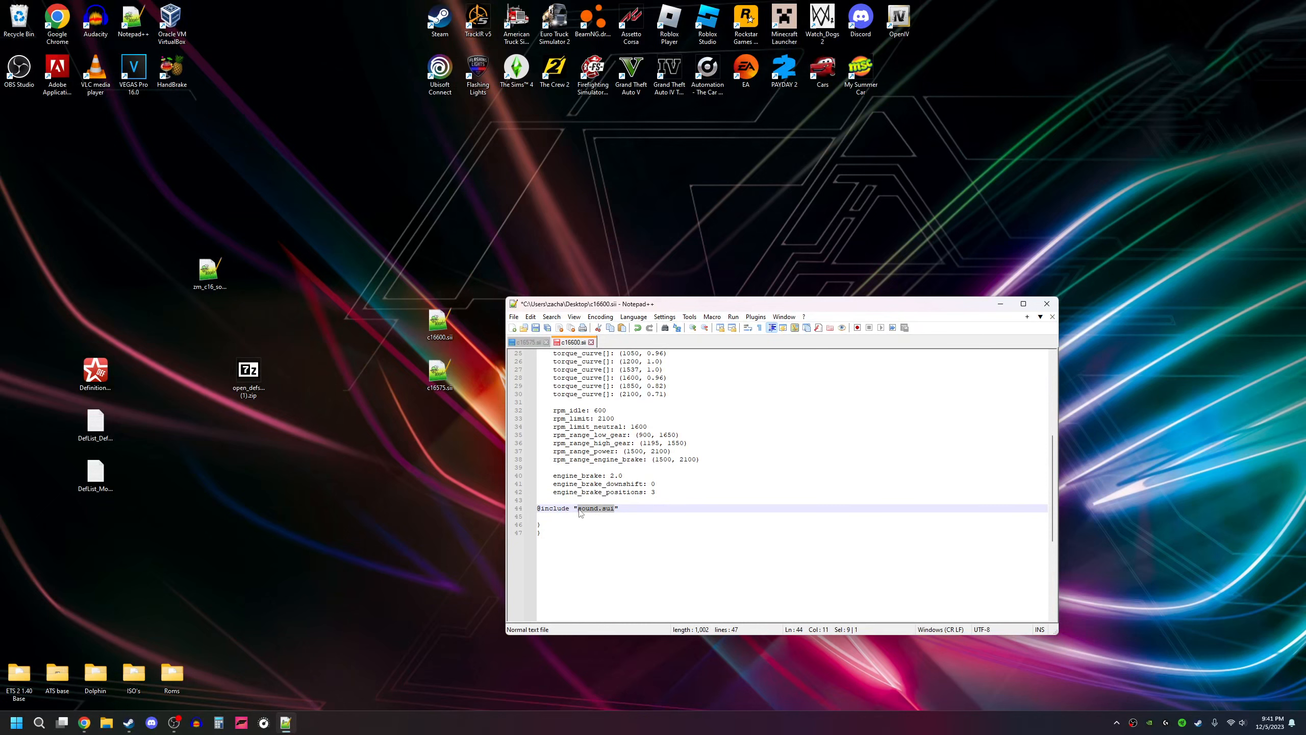
pyautogui.rightClick(599, 508)
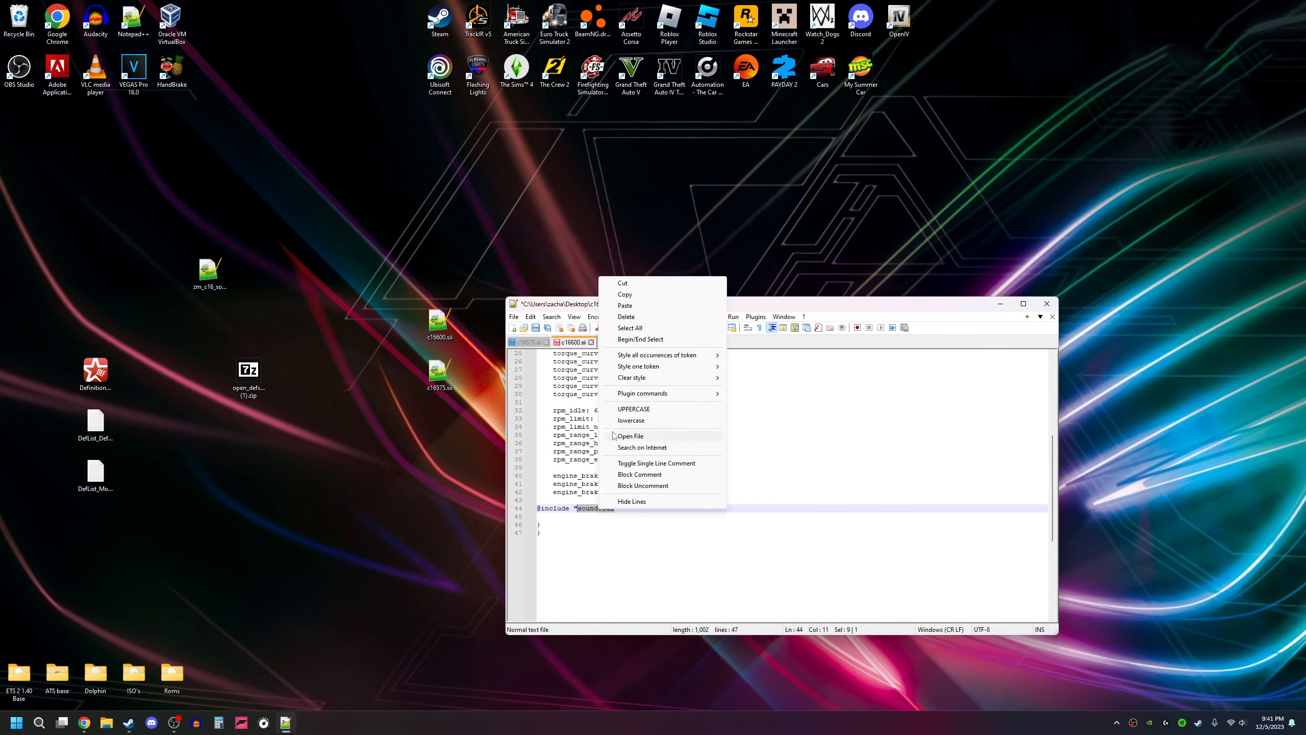
pyautogui.click(637, 305)
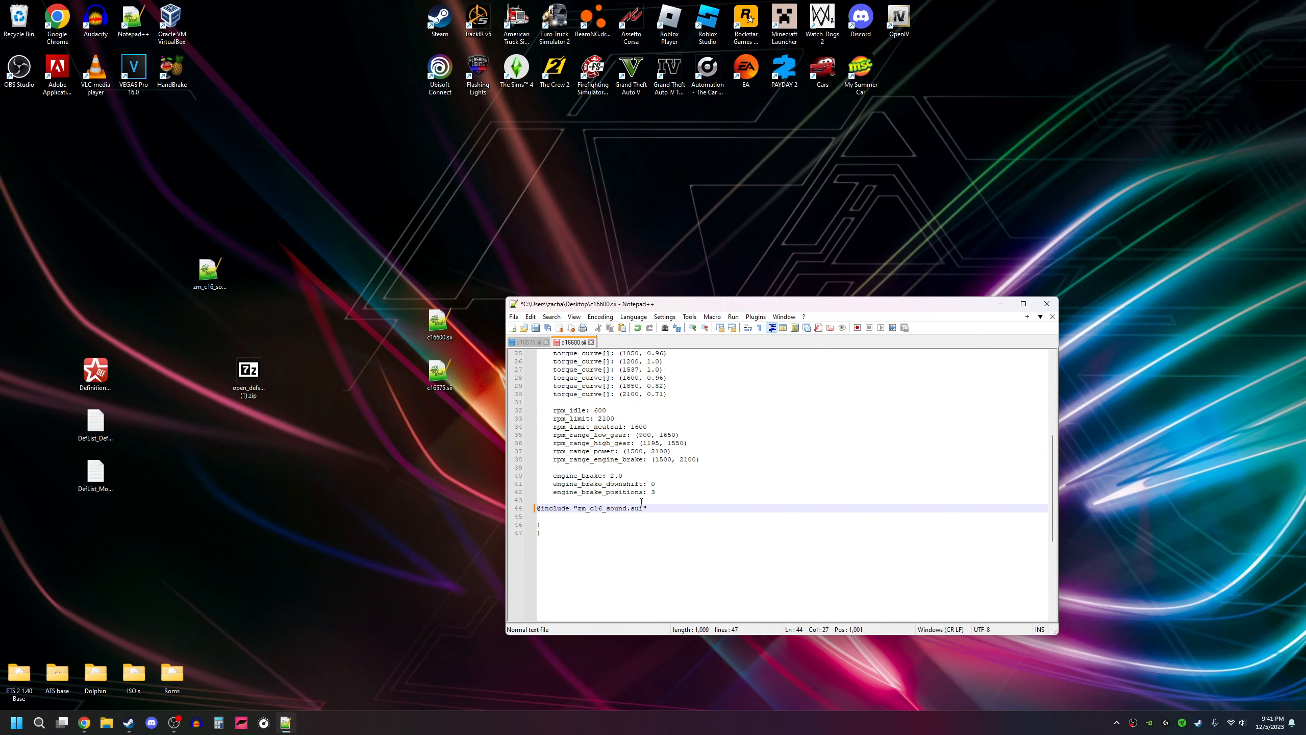
pyautogui.click(547, 329)
pyautogui.click(1052, 303)
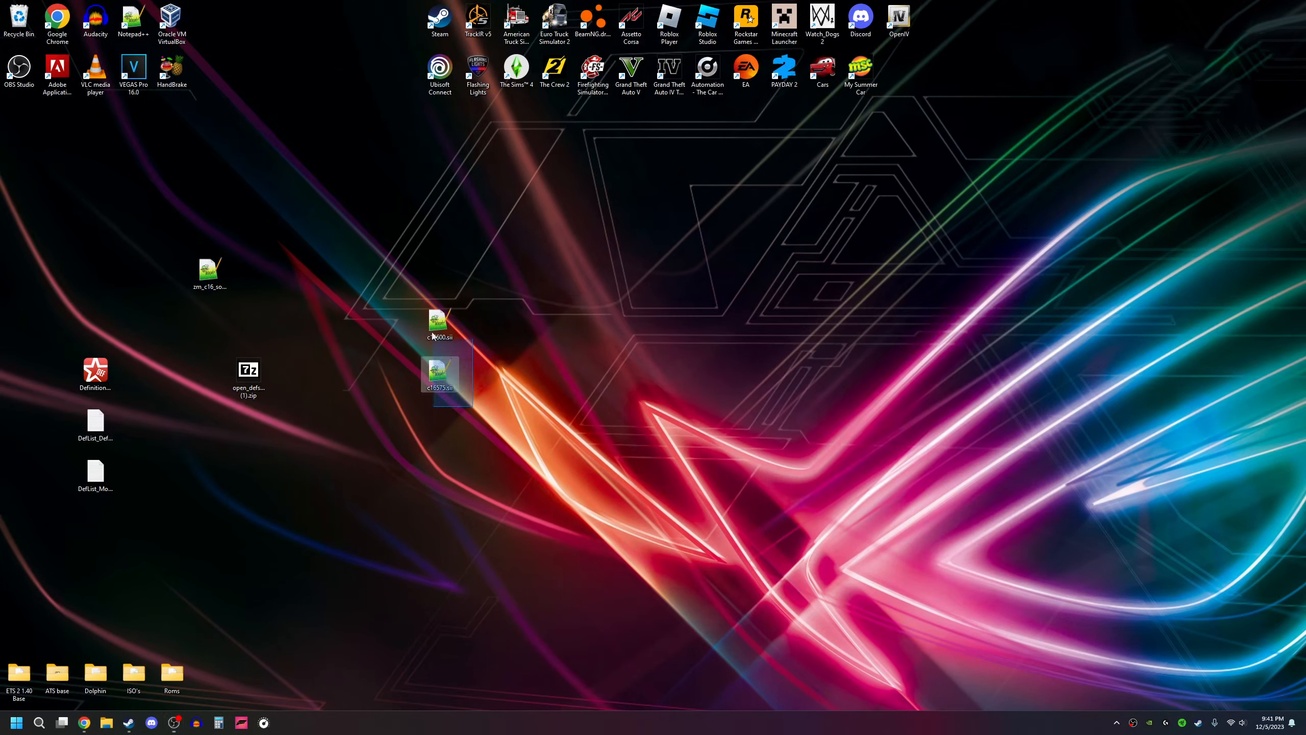
pyautogui.moveTo(489, 410); pyautogui.dragTo(489, 410)
pyautogui.click(528, 361)
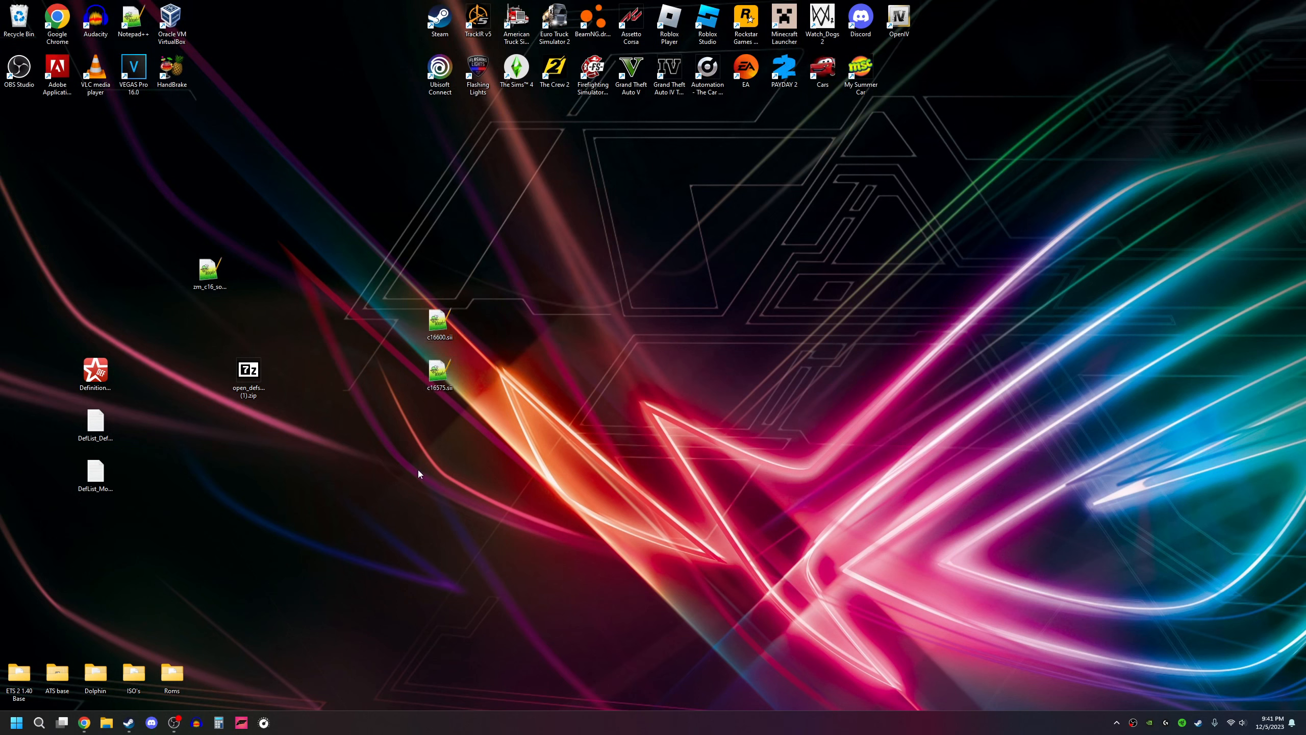
pyautogui.rightClick(495, 506)
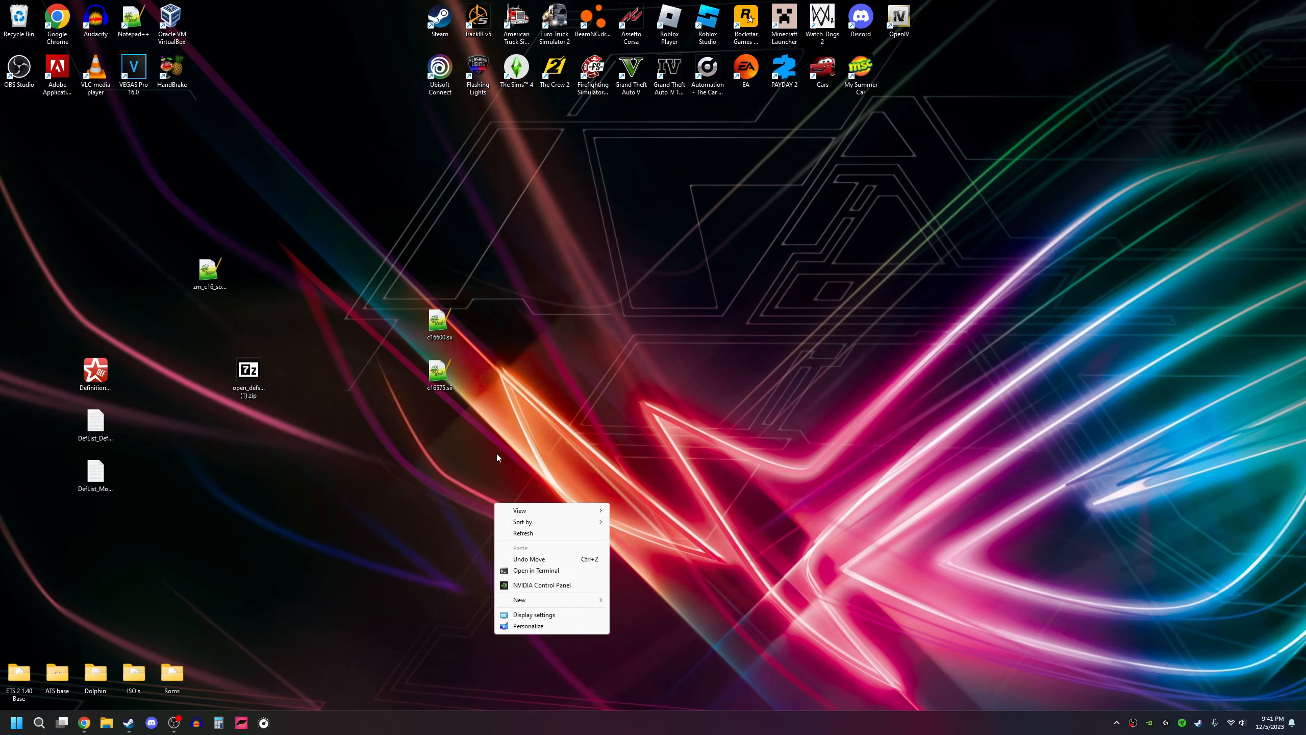
pyautogui.click(497, 454)
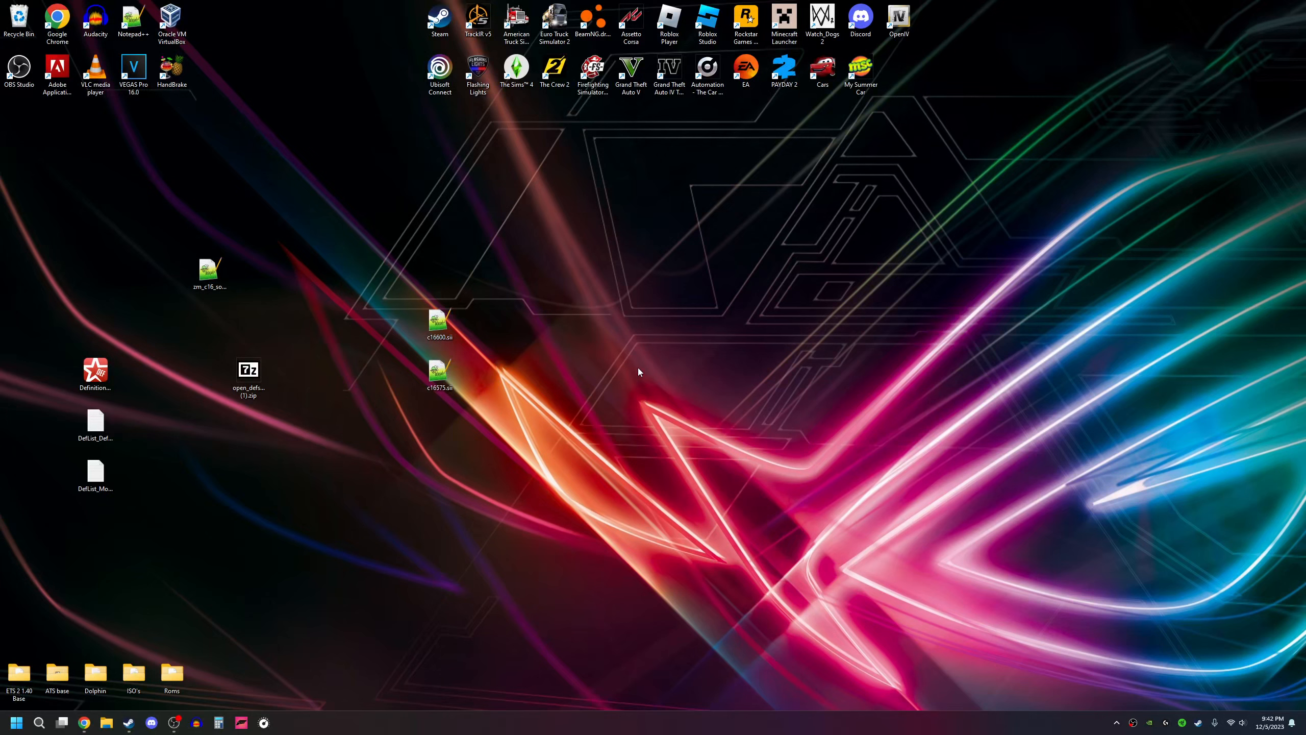
# Step: Create a new folder named def on the desktop
pyautogui.rightClick(636, 351)
pyautogui.moveTo(684, 448)
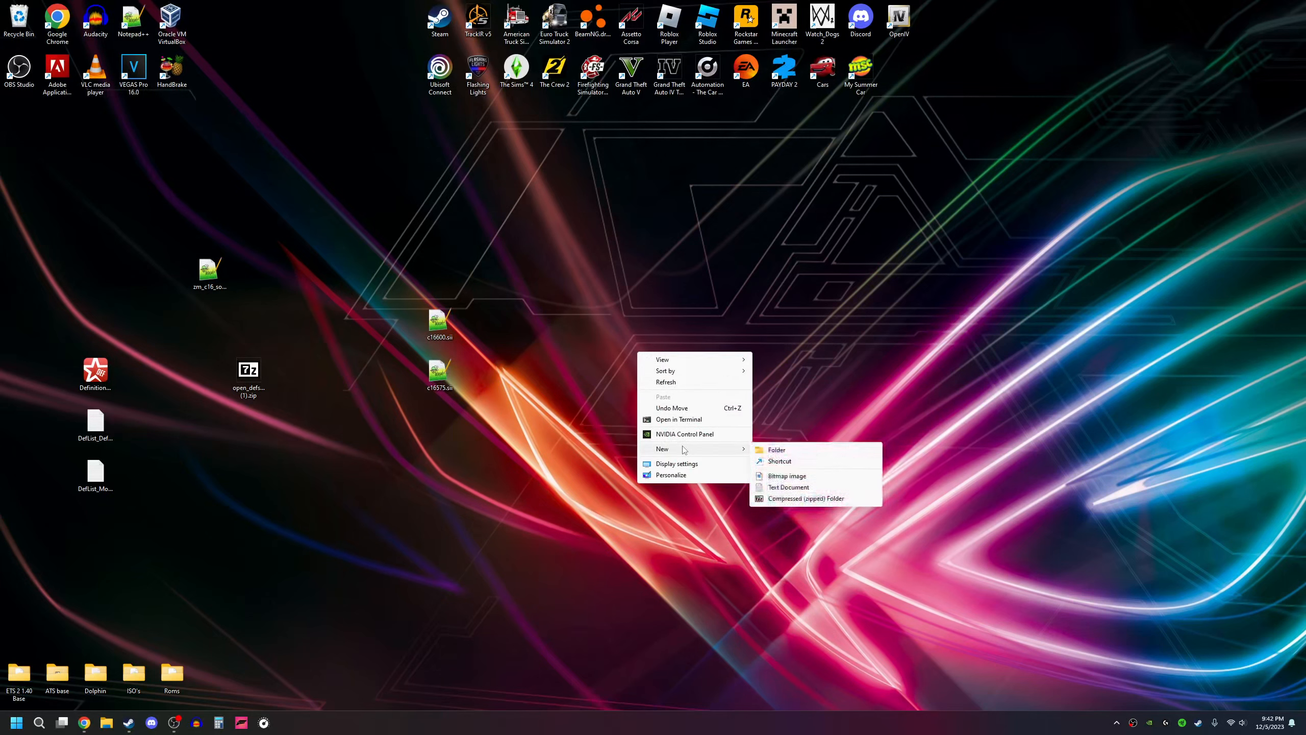
pyautogui.click(799, 449)
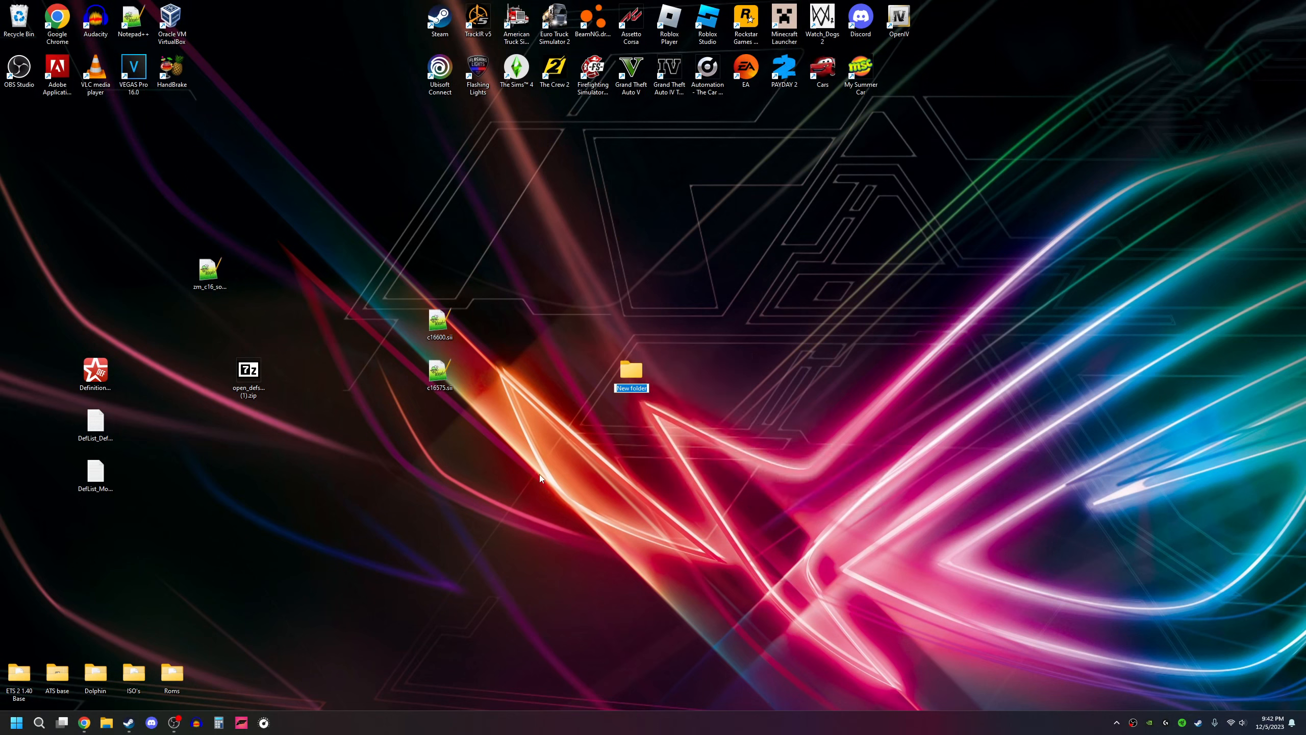
pyautogui.write('def')
pyautogui.press('Return')
# Step: Open the def folder and create a subfolder named vehicle in it
pyautogui.doubleClick(635, 379)
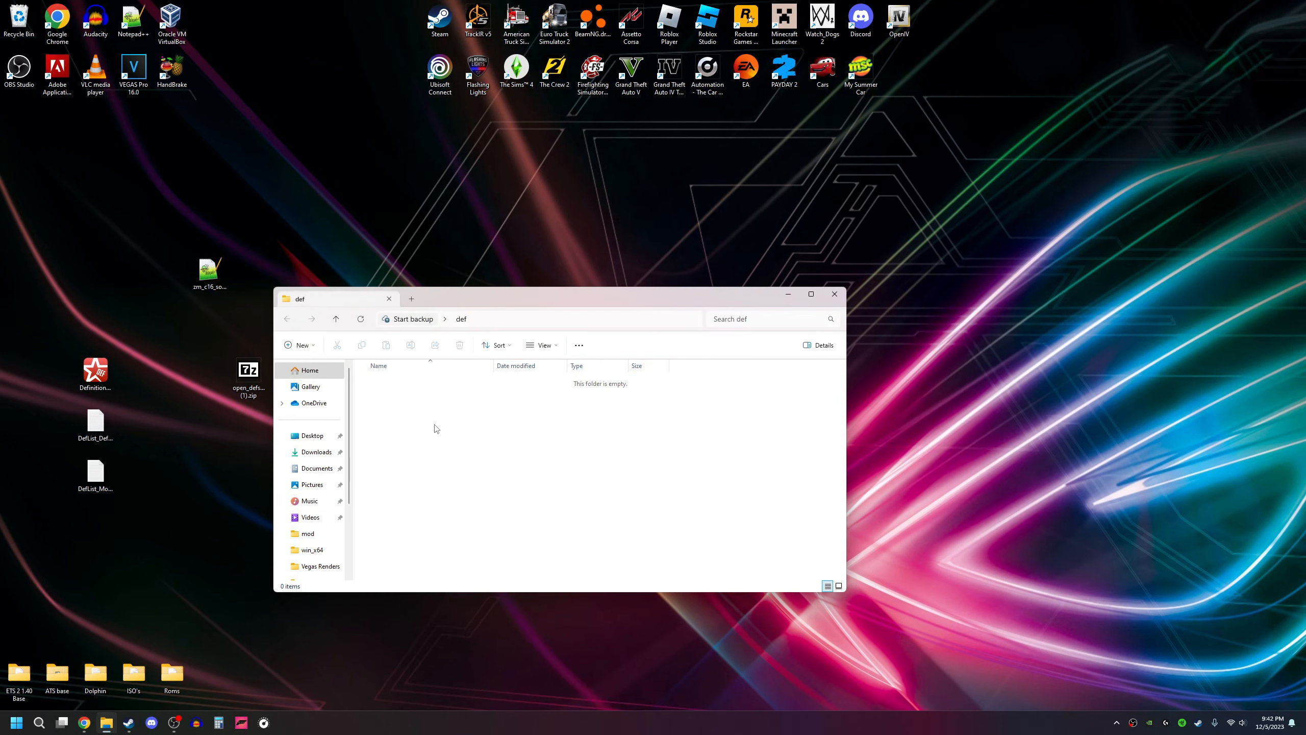
pyautogui.rightClick(437, 427)
pyautogui.moveTo(491, 546)
pyautogui.click(586, 549)
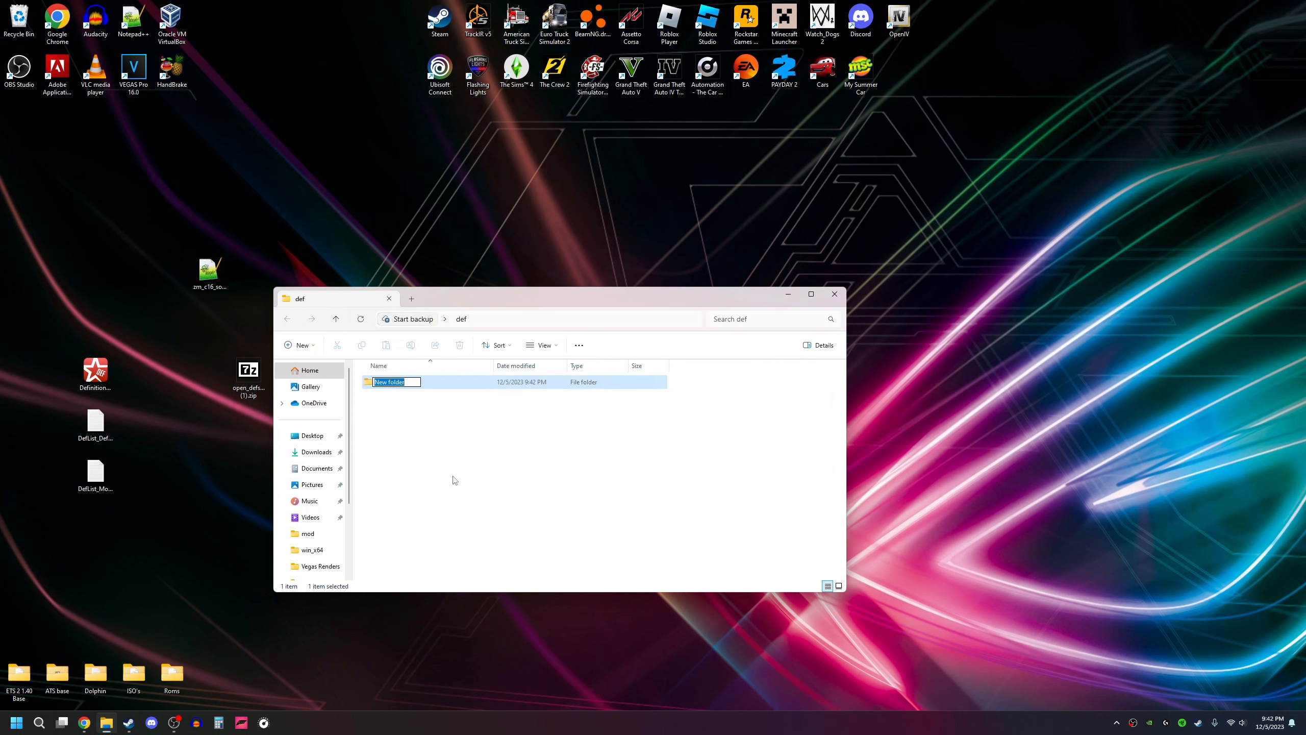
pyautogui.write('vehicle')
pyautogui.press('Return')
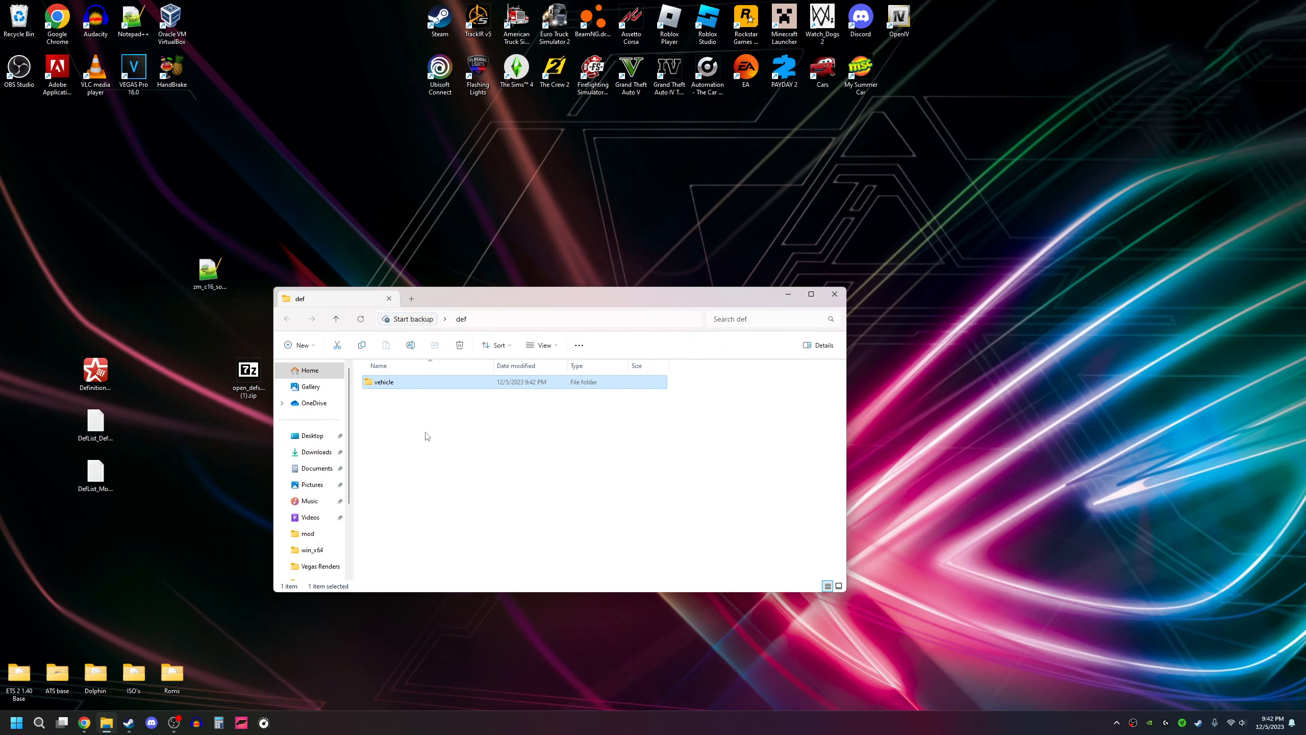
# Step: Open the vehicle folder and create a subfolder named truck in it
pyautogui.doubleClick(415, 384)
pyautogui.rightClick(401, 451)
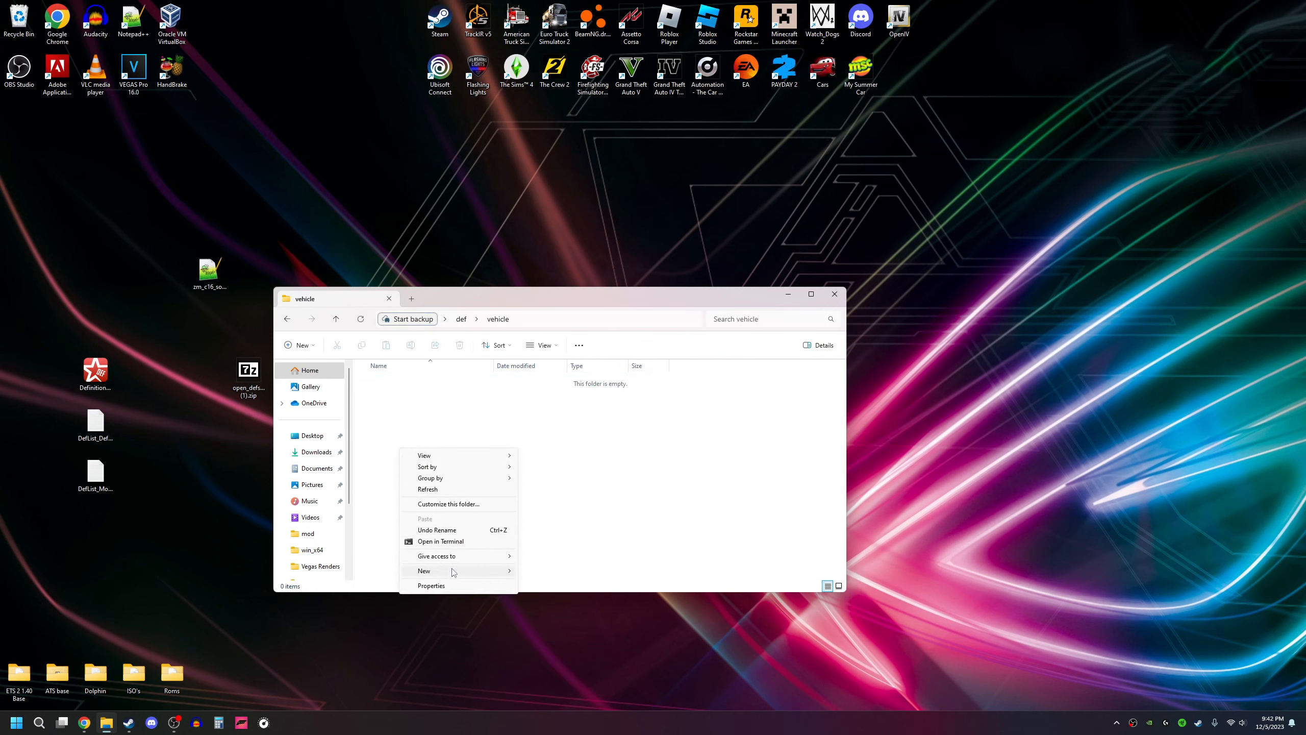
pyautogui.moveTo(453, 570)
pyautogui.click(531, 575)
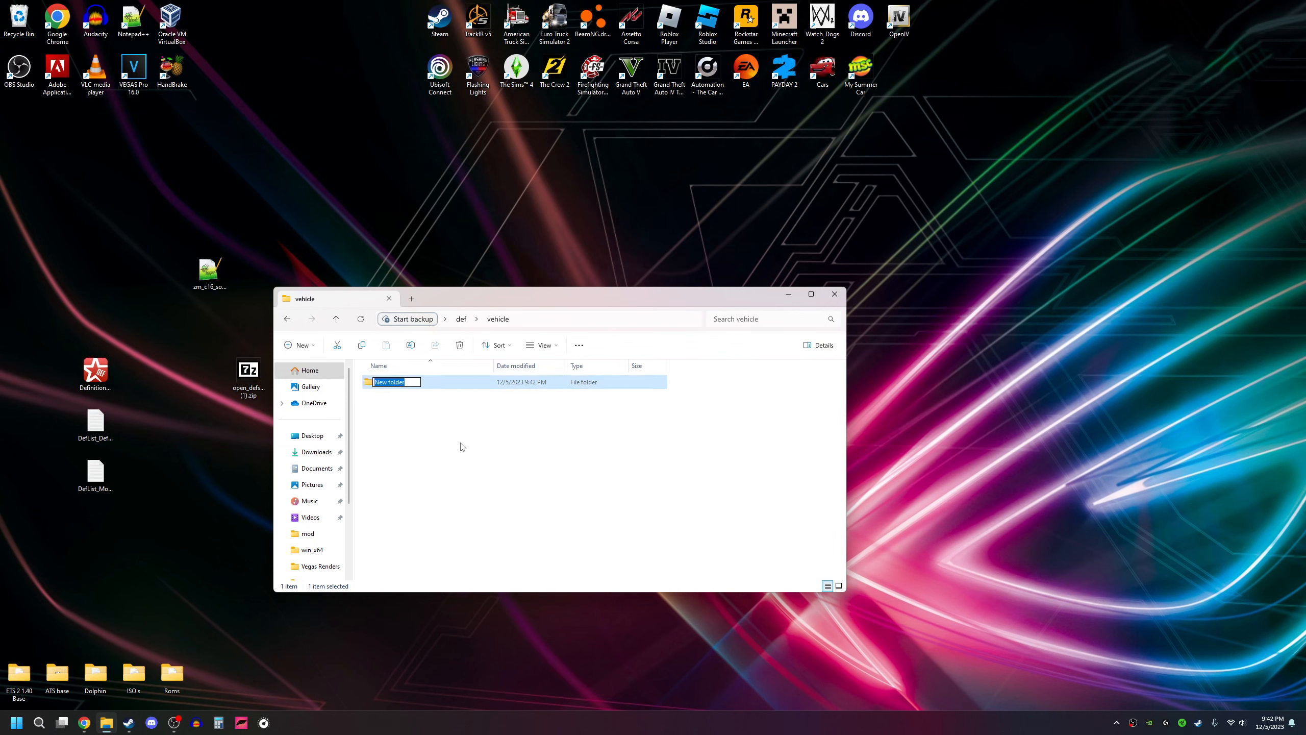
pyautogui.write('truck')
pyautogui.press('Return')
# Step: Create a subfolder named freight.xl inside truck and move the window clear of the desktop definition files
pyautogui.doubleClick(411, 384)
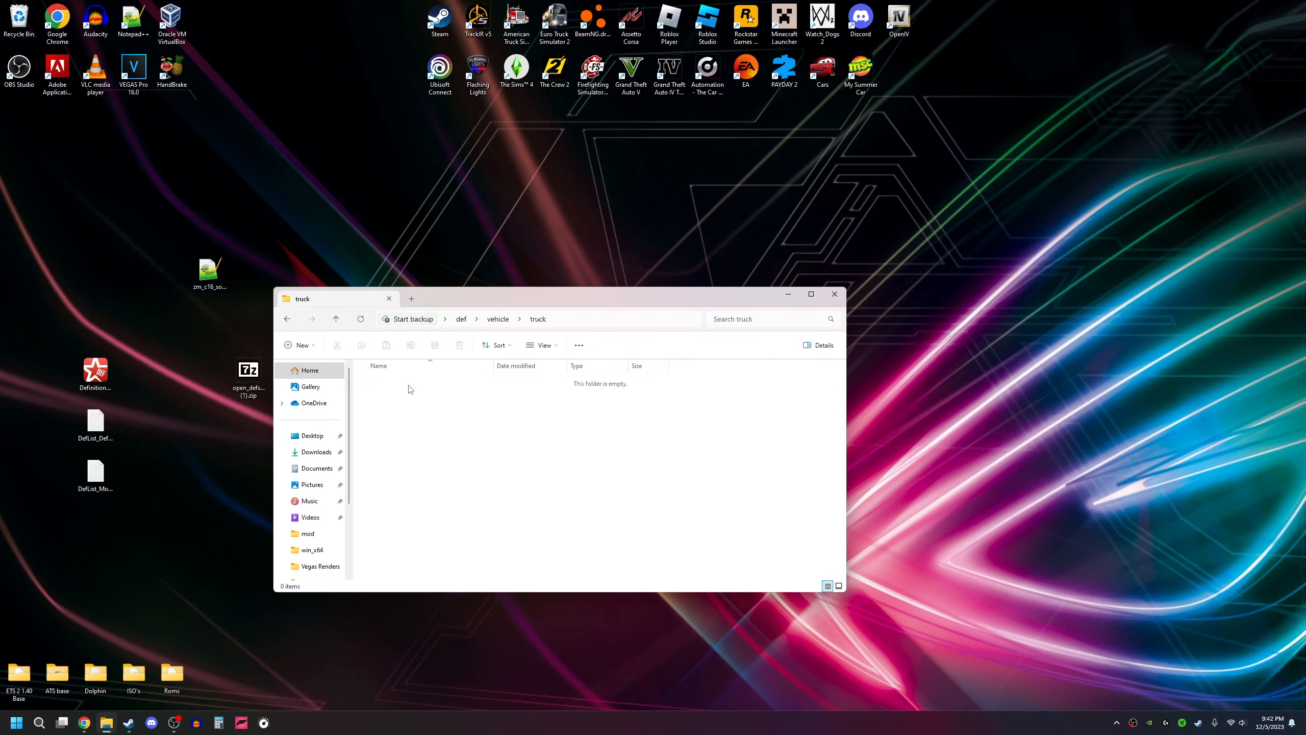
pyautogui.rightClick(400, 447)
pyautogui.moveTo(432, 567)
pyautogui.click(541, 568)
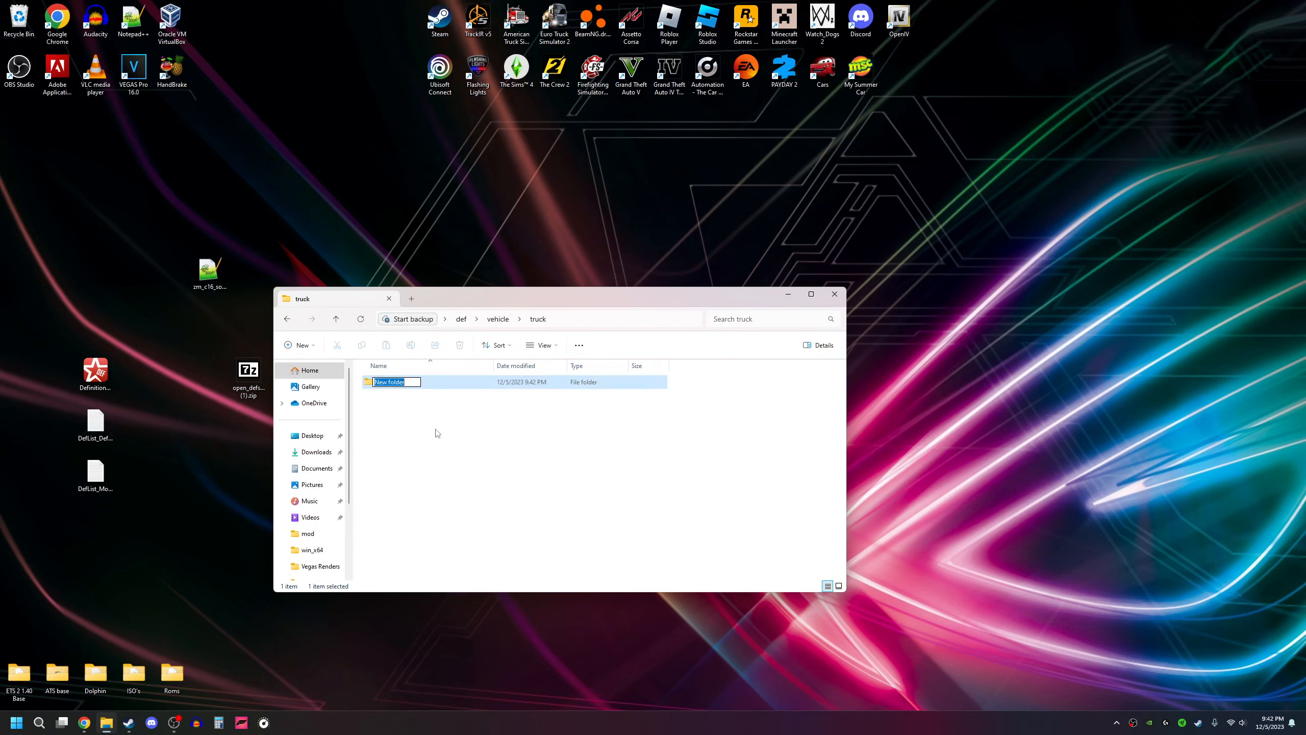
pyautogui.write('freight.xl')
pyautogui.press('Return')
pyautogui.moveTo(591, 297); pyautogui.dragTo(811, 348)
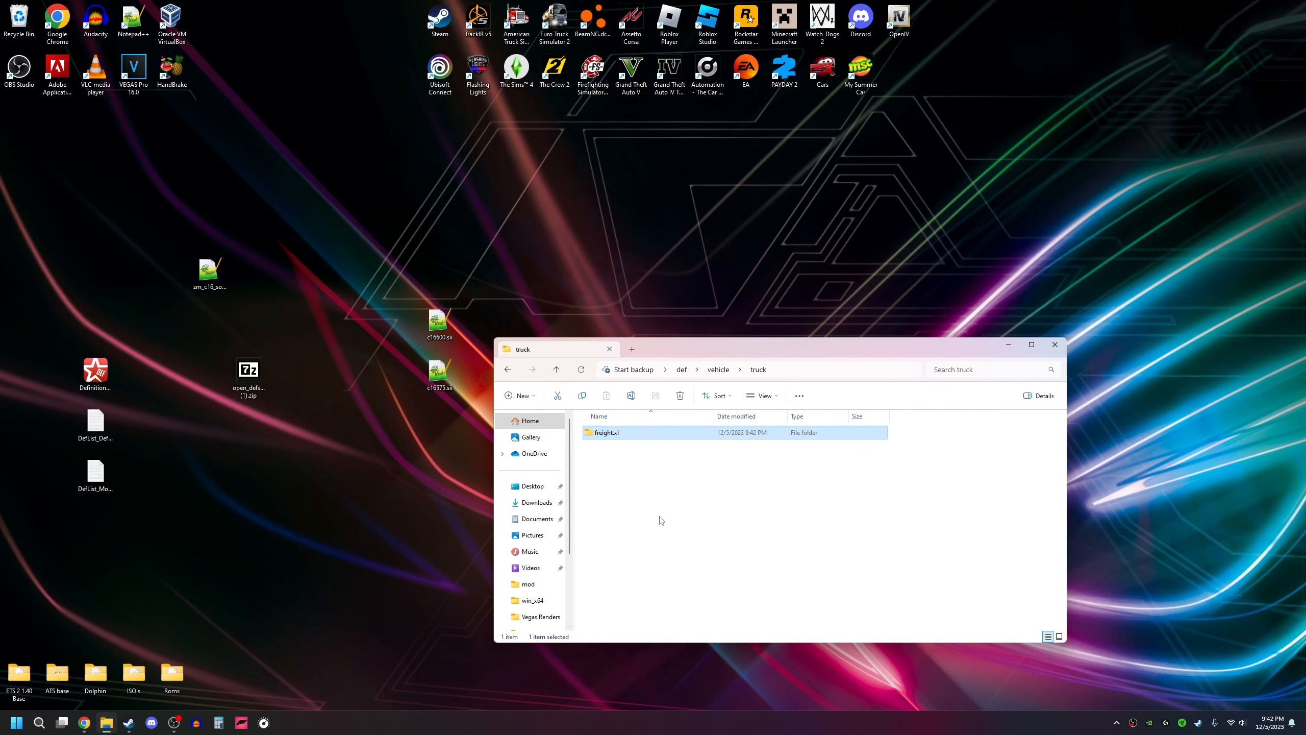
pyautogui.click(611, 476)
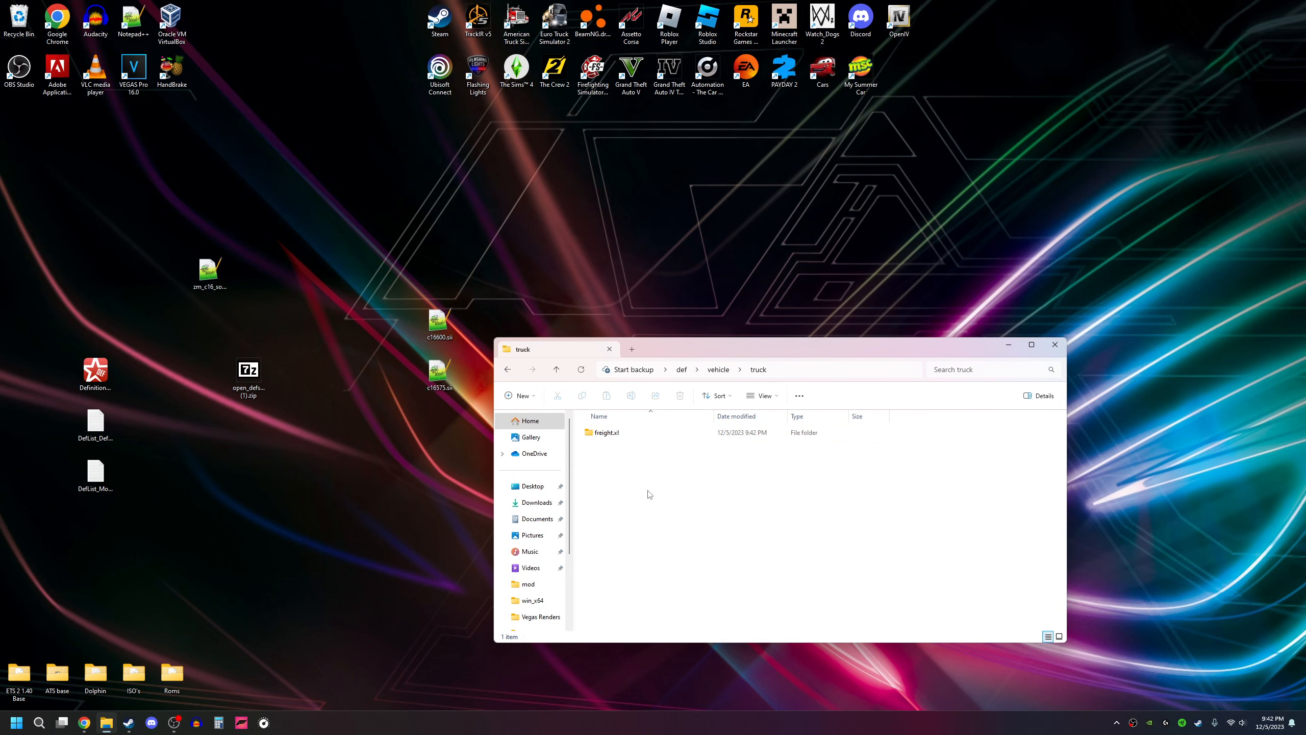
# Step: Open the freight.xl folder and create a subfolder named engine in it
pyautogui.doubleClick(629, 437)
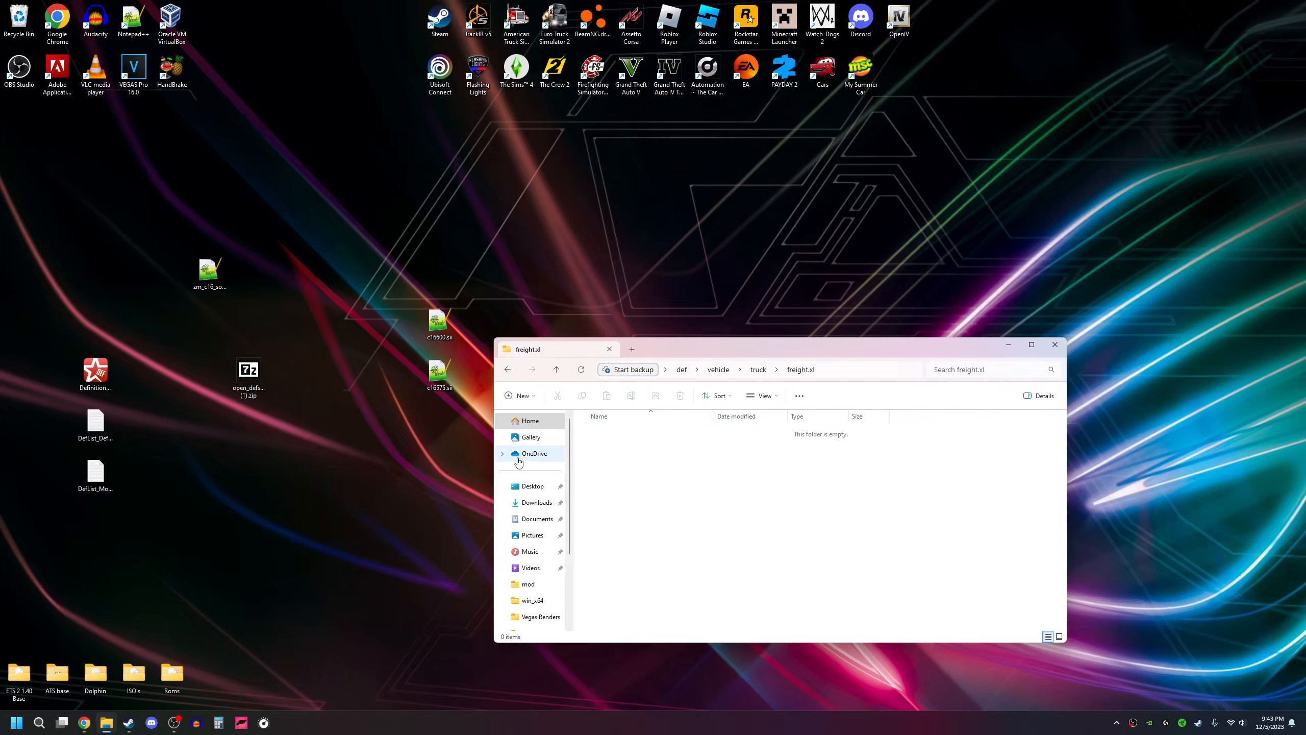
pyautogui.rightClick(611, 493)
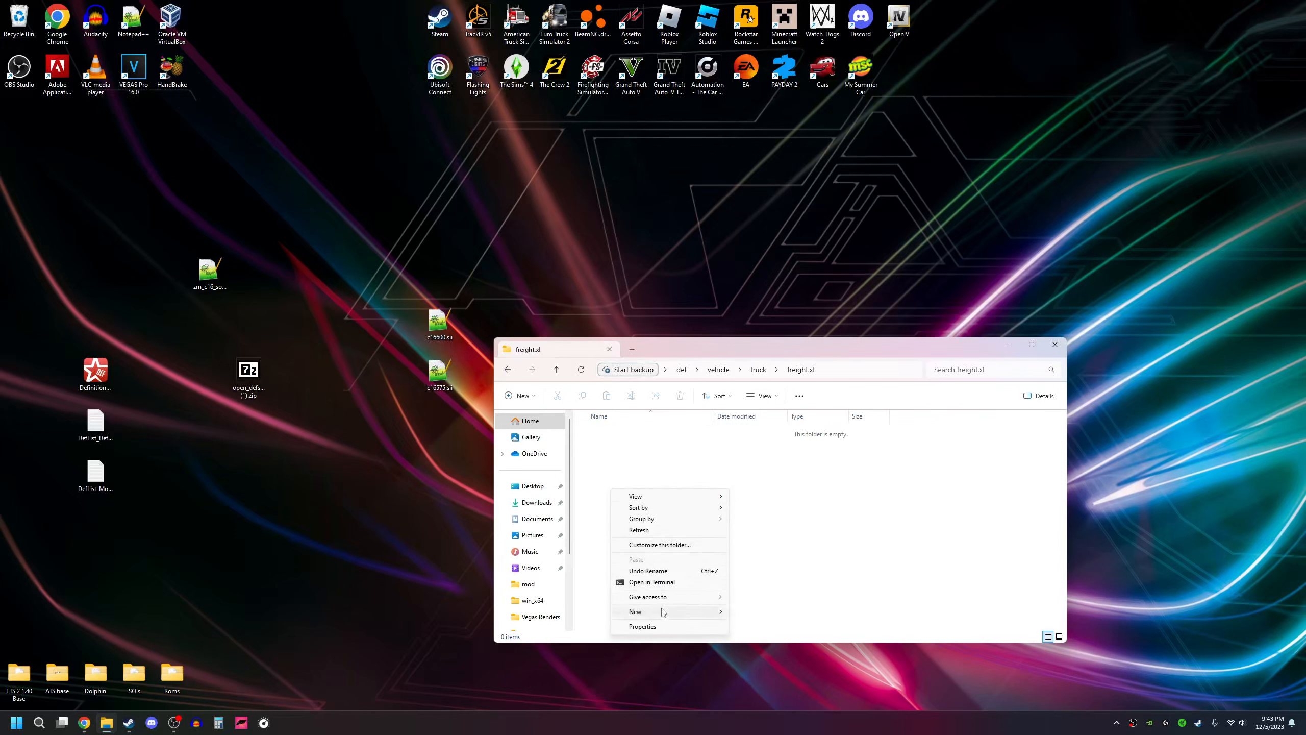
pyautogui.moveTo(663, 612)
pyautogui.click(754, 612)
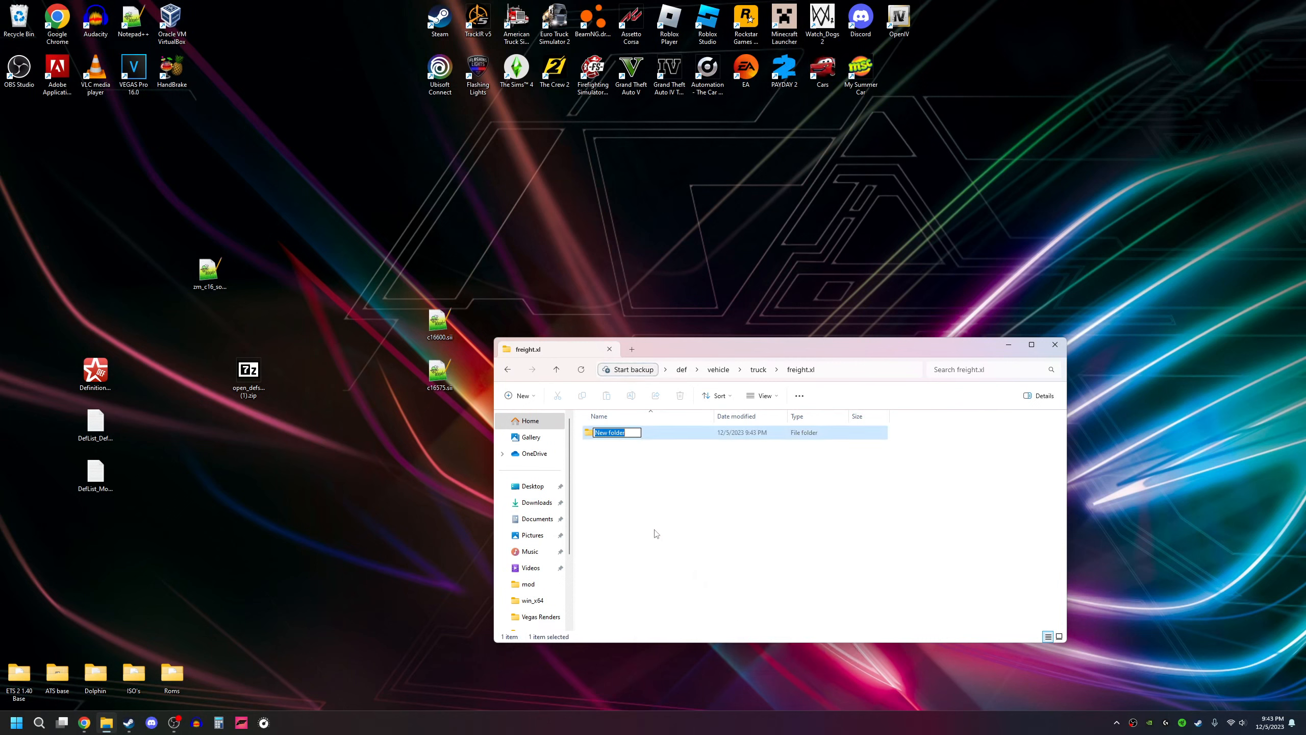
pyautogui.write('engine')
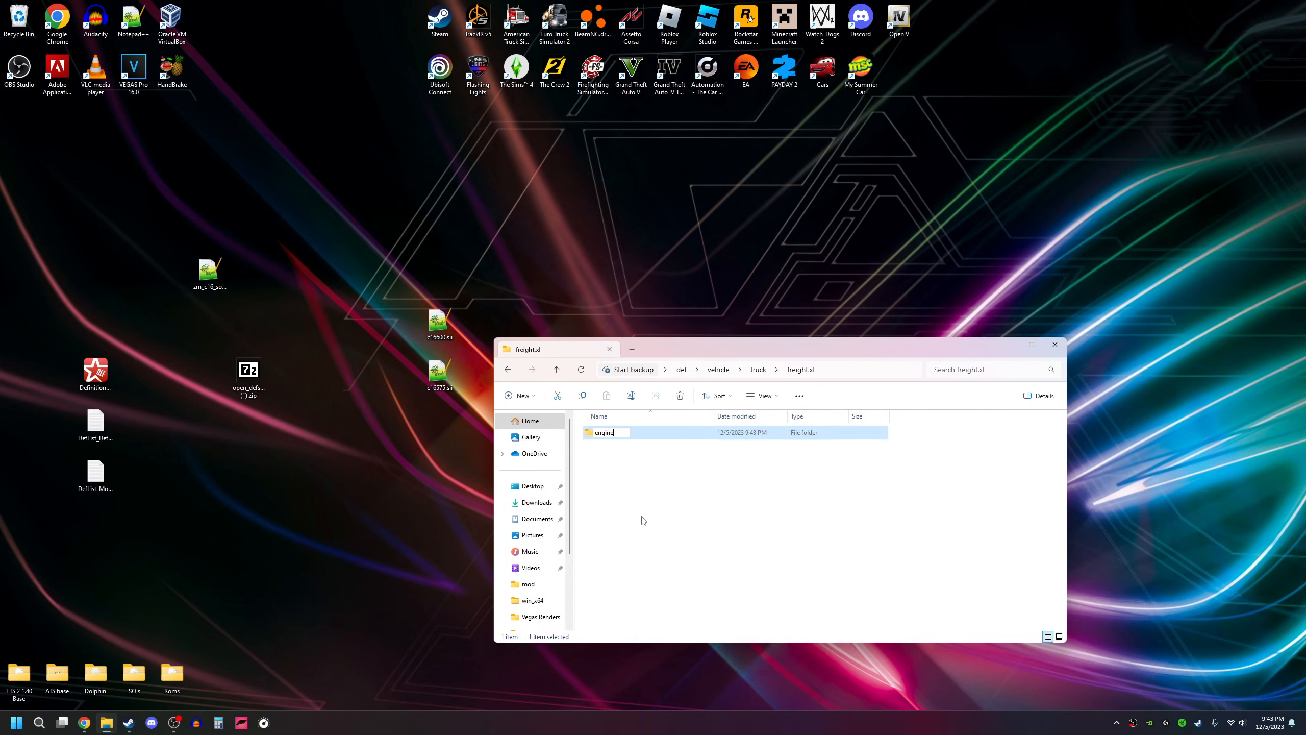
pyautogui.press('Return')
pyautogui.click(653, 481)
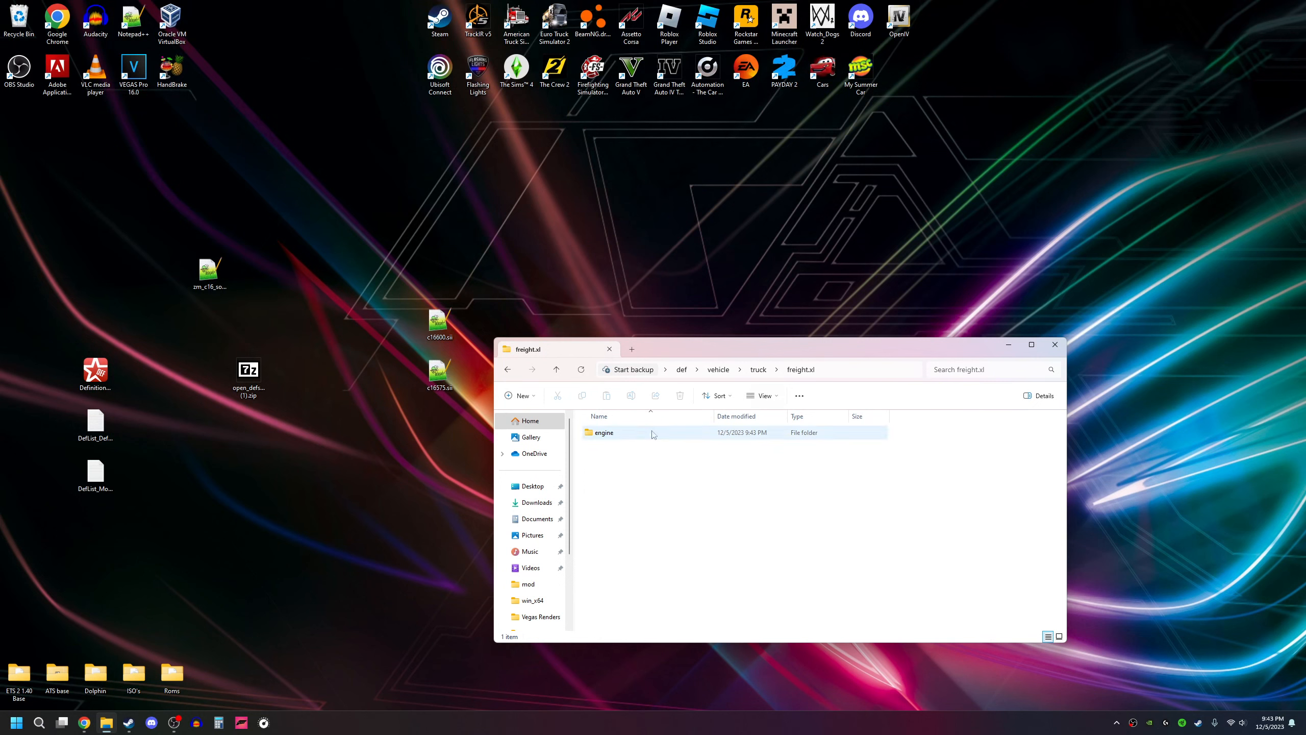
# Step: Move c16575.sii and c16600.sii from the desktop into the engine folder under freight.xl
pyautogui.doubleClick(607, 433)
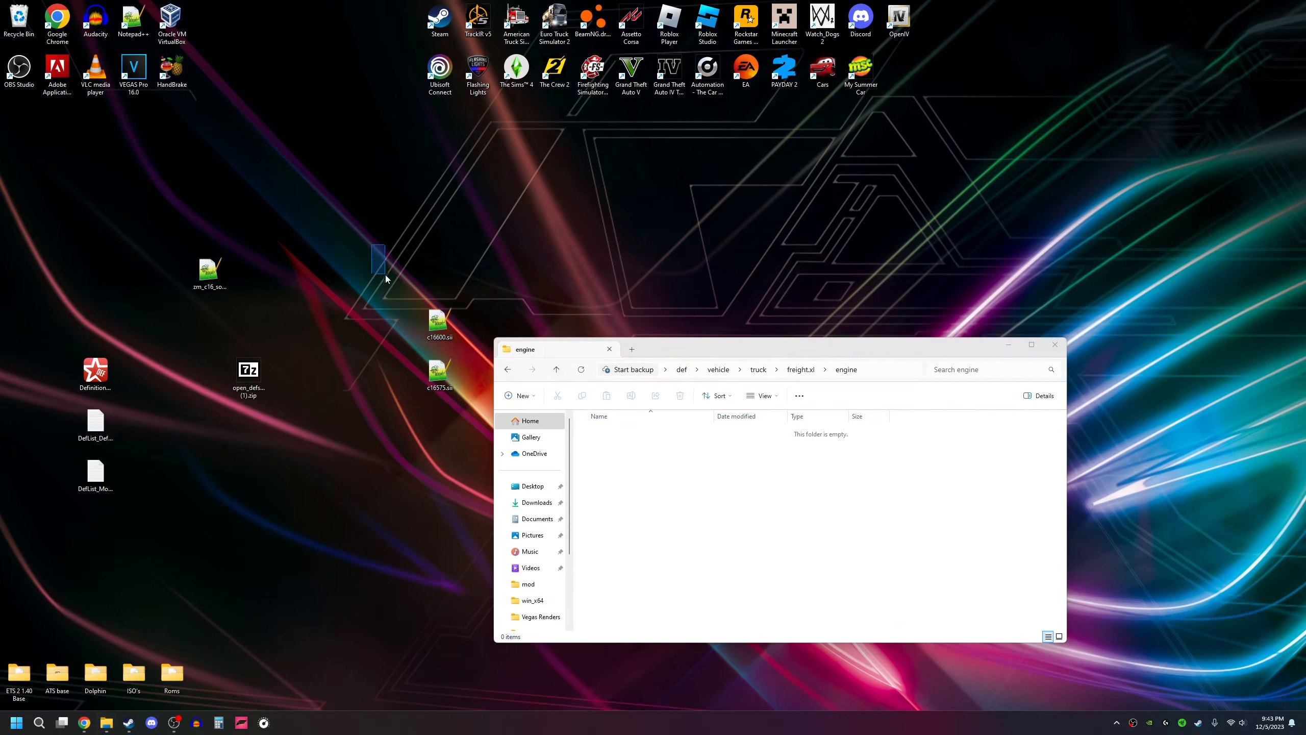
pyautogui.moveTo(373, 244); pyautogui.dragTo(458, 427)
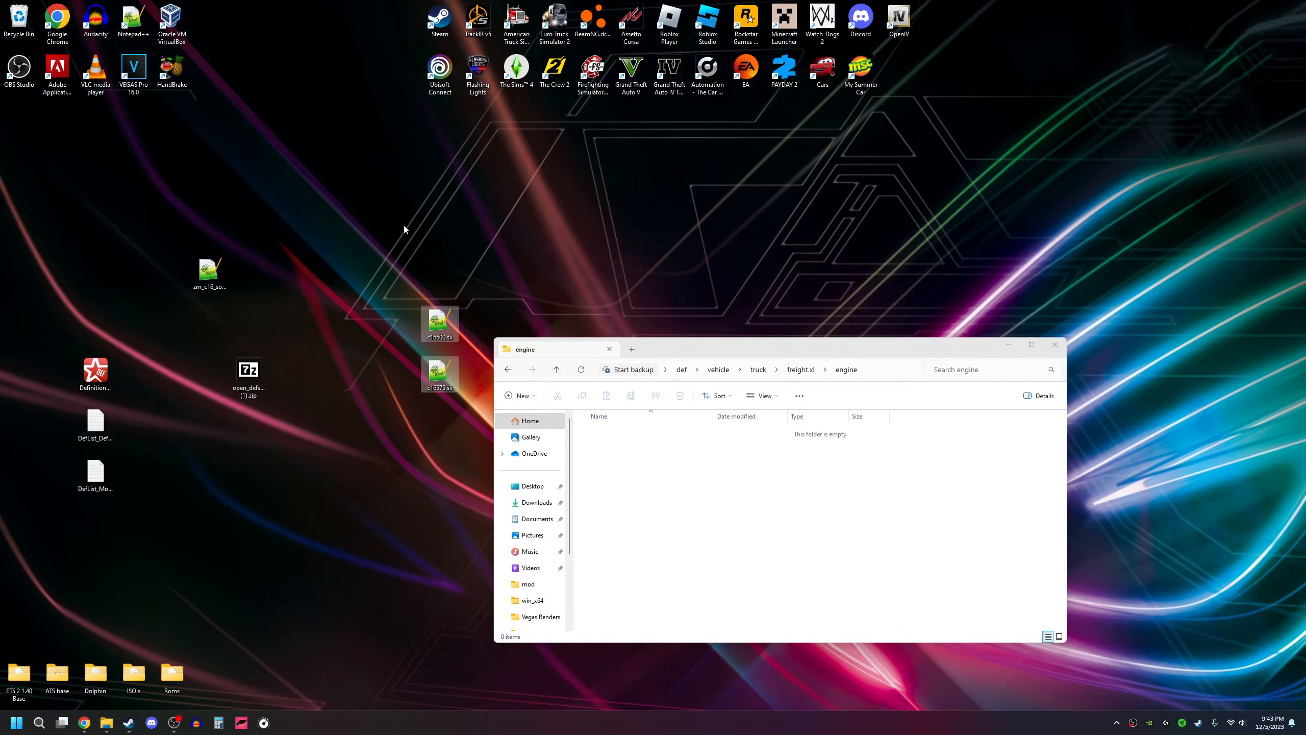
pyautogui.moveTo(432, 397); pyautogui.dragTo(664, 498)
pyautogui.click(663, 498)
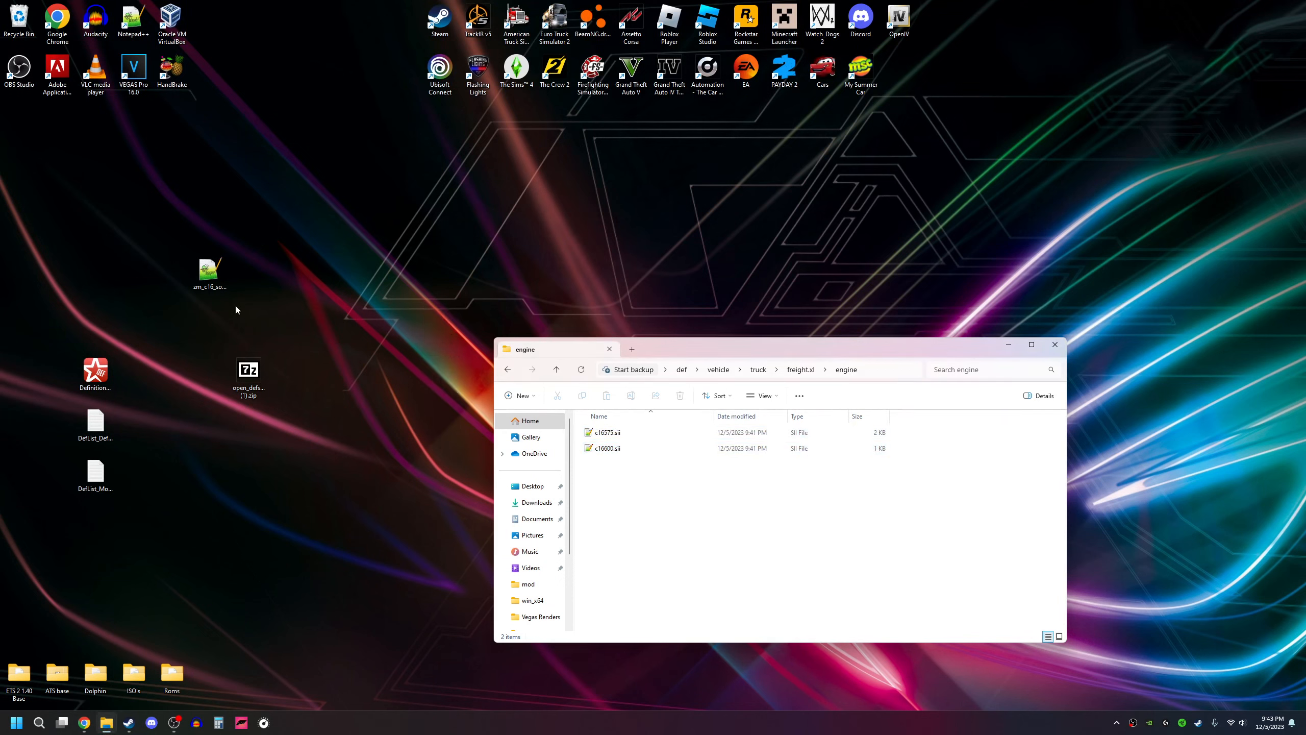
# Step: Move zm_c16_sound.sui from the desktop into the engine folder and close the folder window
pyautogui.click(226, 272)
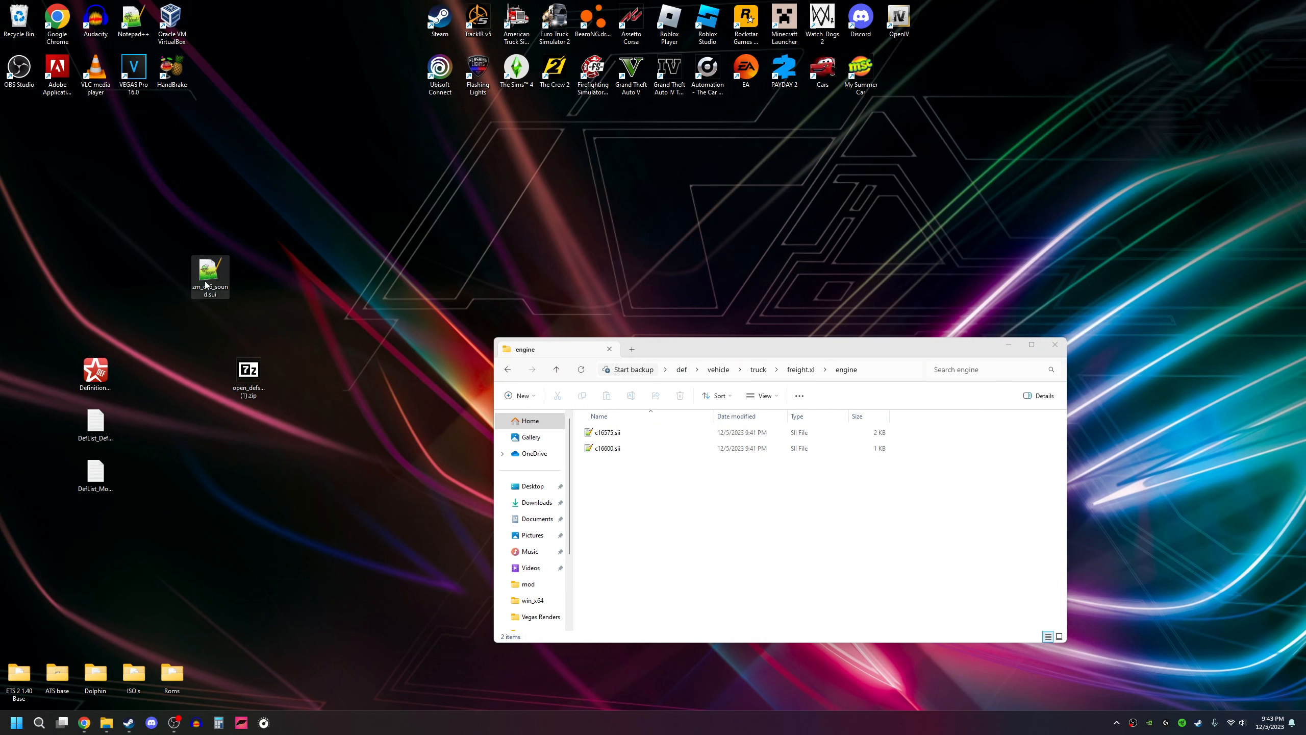
pyautogui.moveTo(205, 284); pyautogui.dragTo(637, 504)
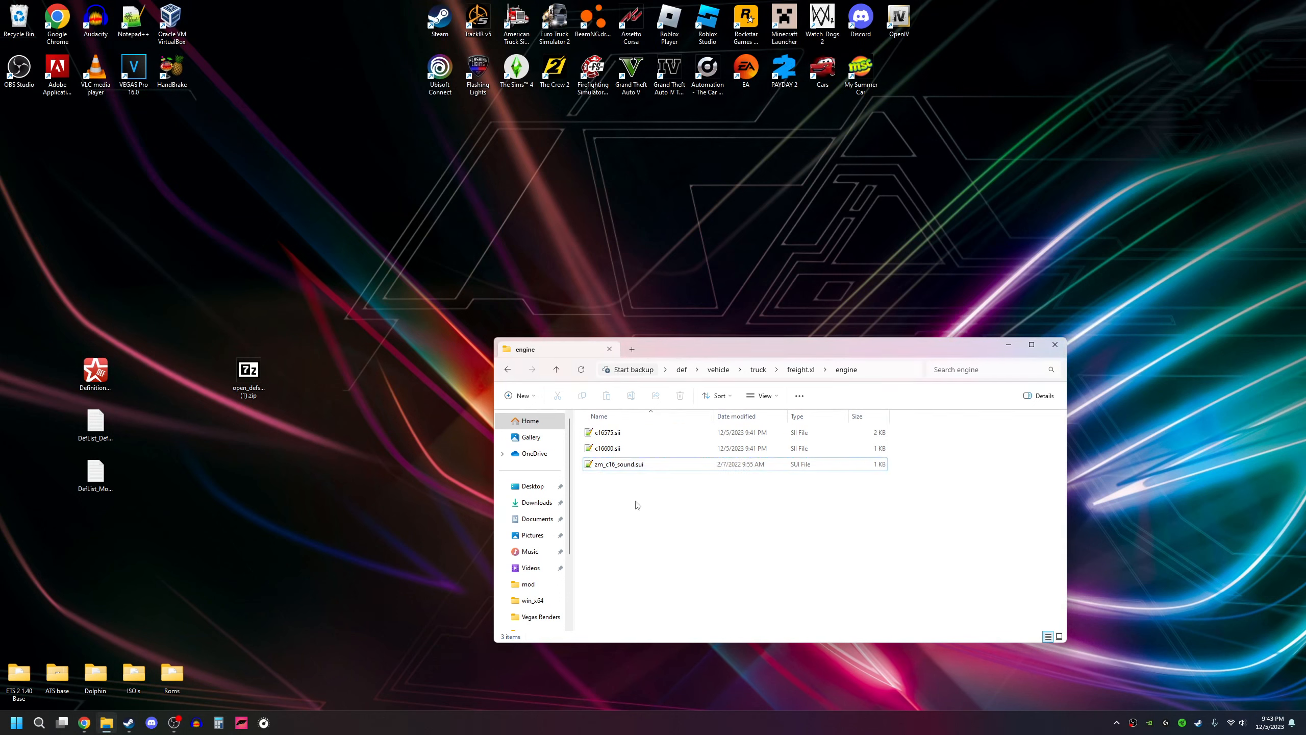
pyautogui.click(608, 468)
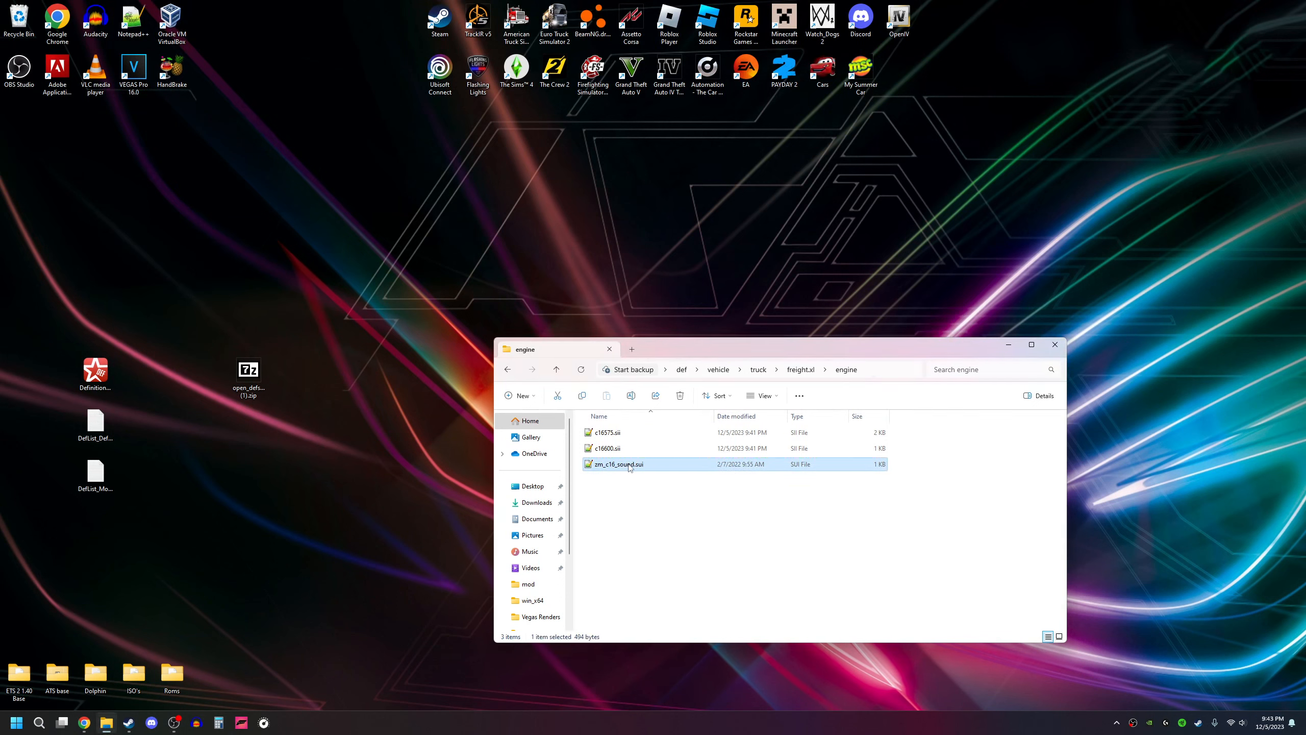
pyautogui.moveTo(758, 355); pyautogui.dragTo(719, 358)
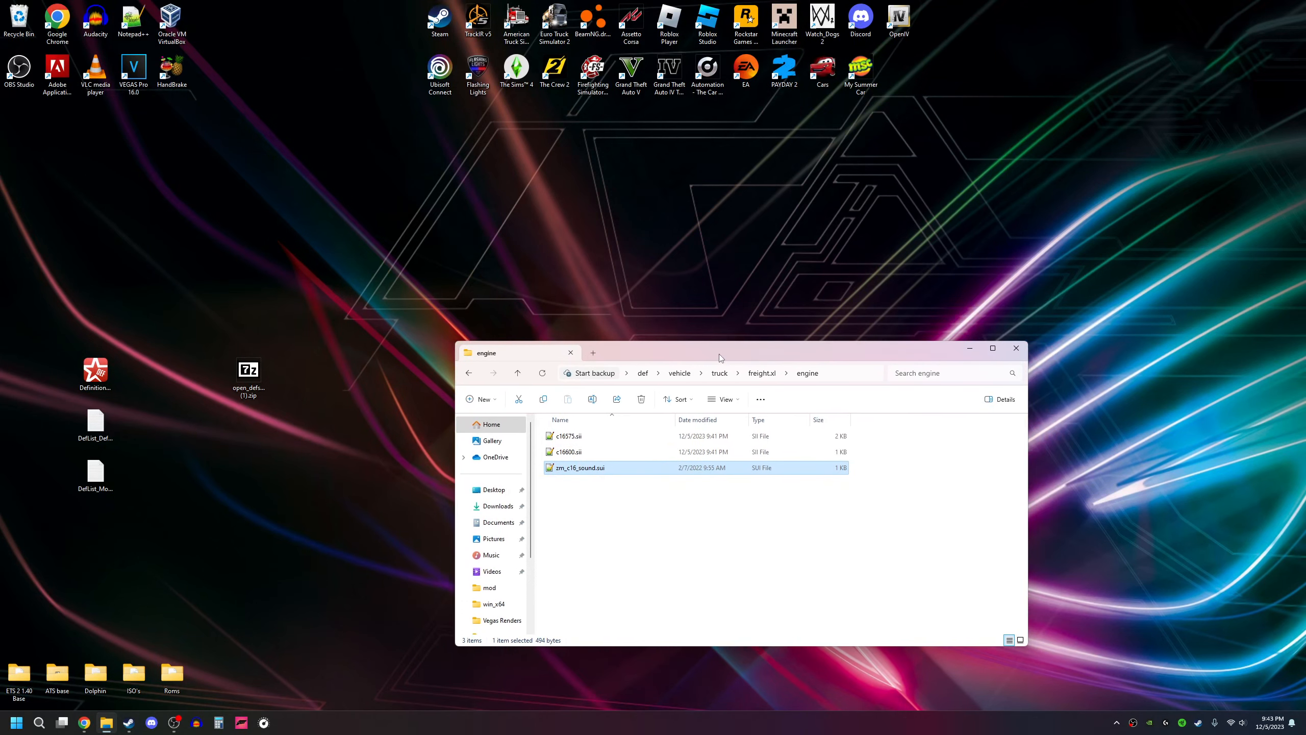
pyautogui.click(1016, 349)
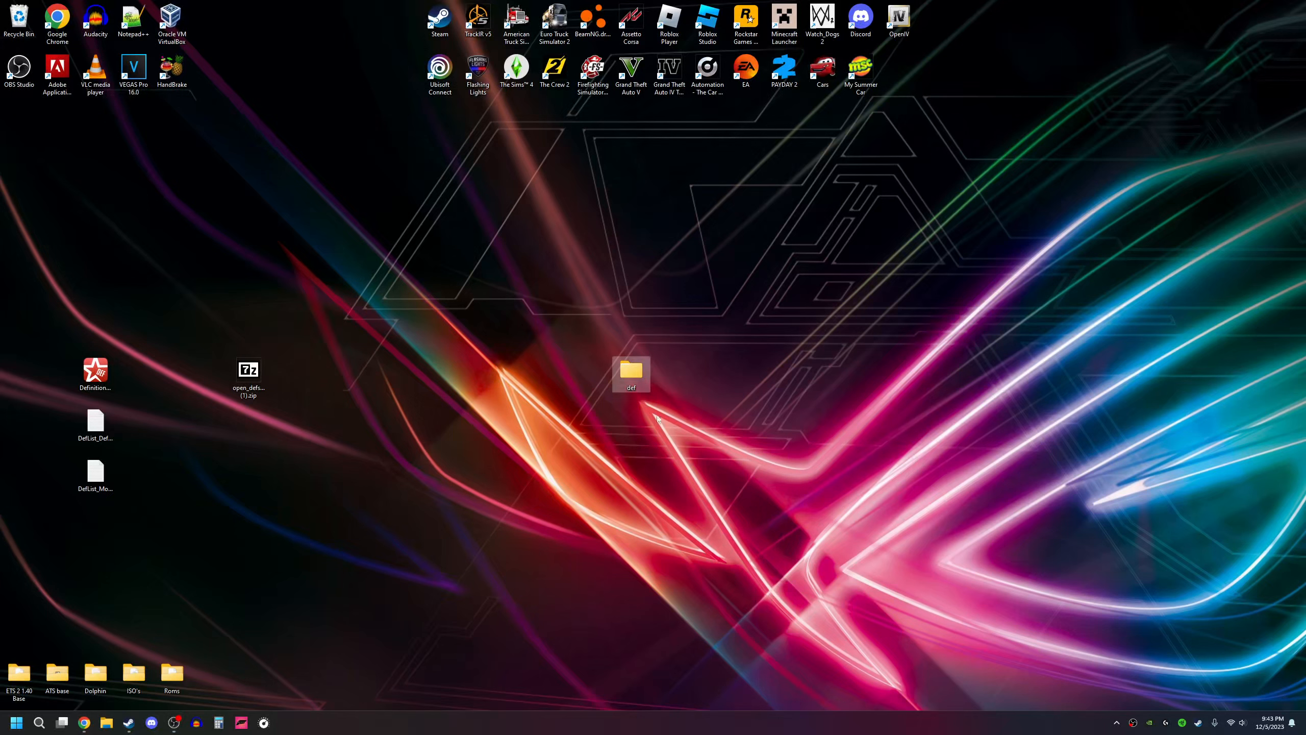
# Step: Start adding the desktop def folder to a new 7-Zip archive, keeping the archive format as zip
pyautogui.rightClick(635, 376)
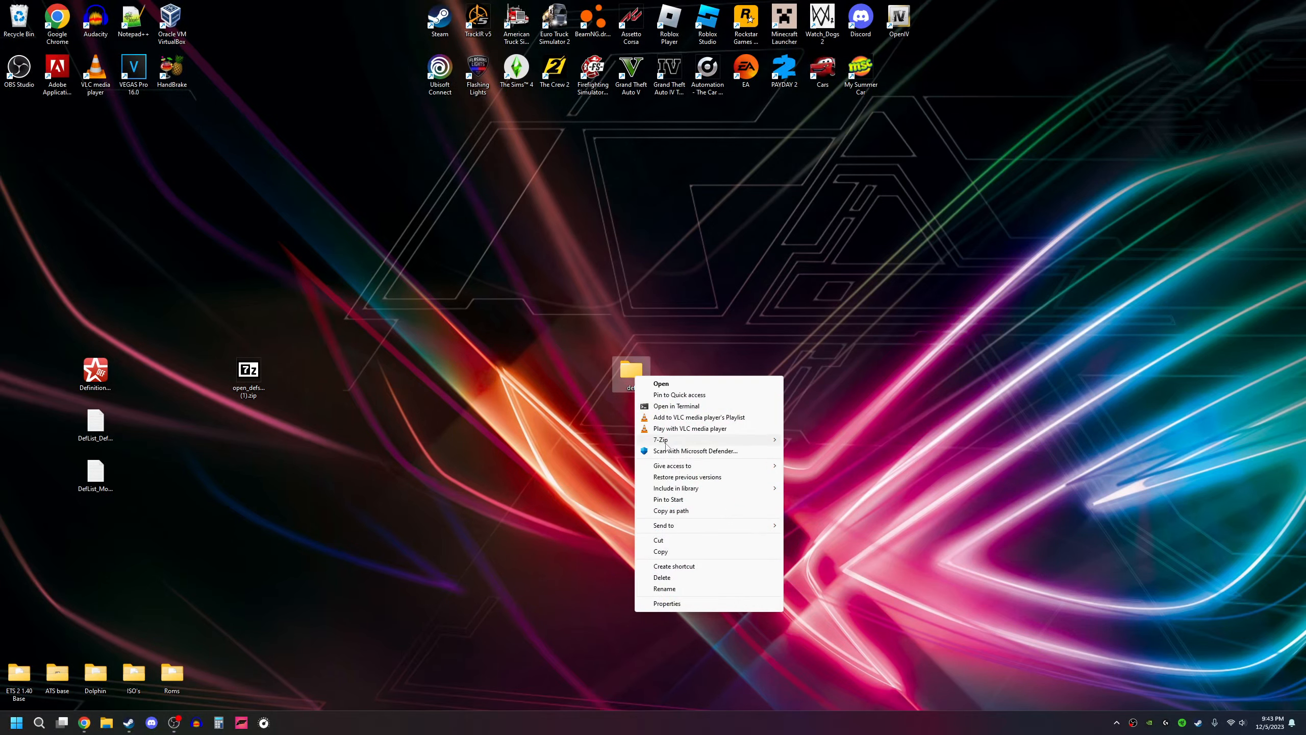
pyautogui.moveTo(675, 441)
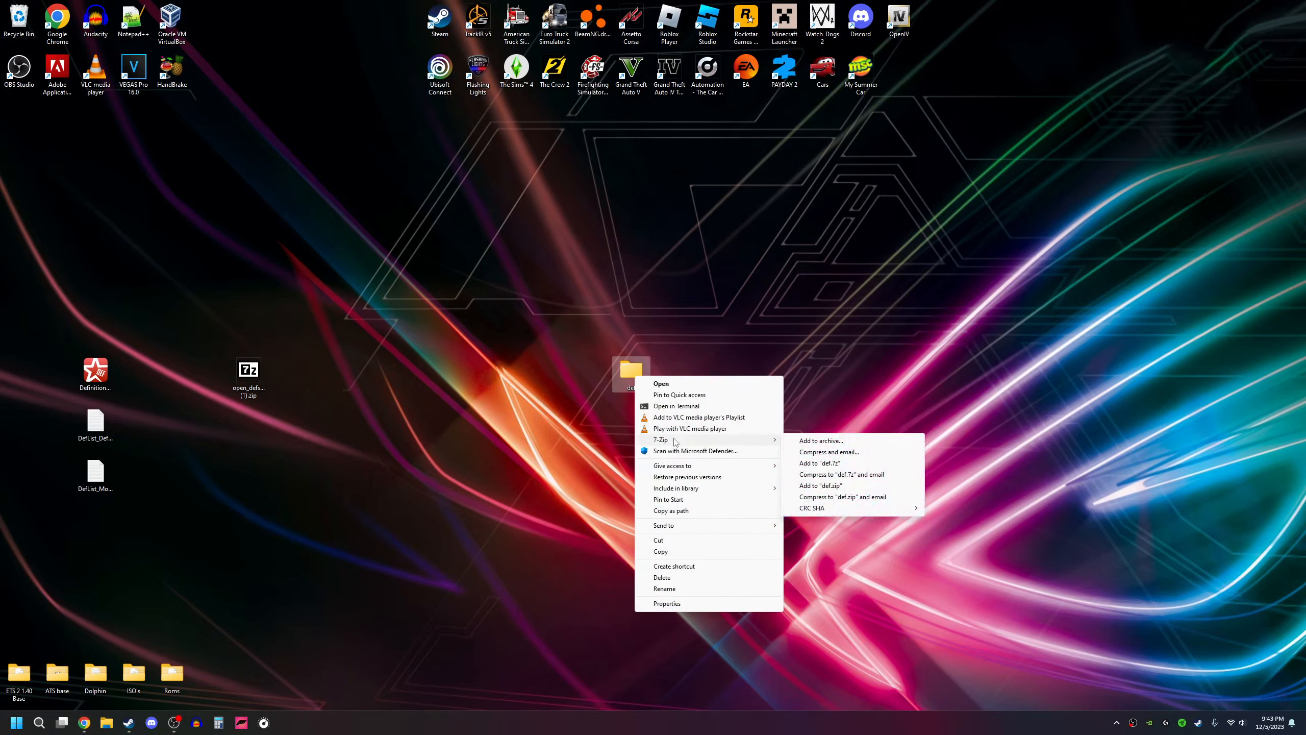
pyautogui.click(840, 442)
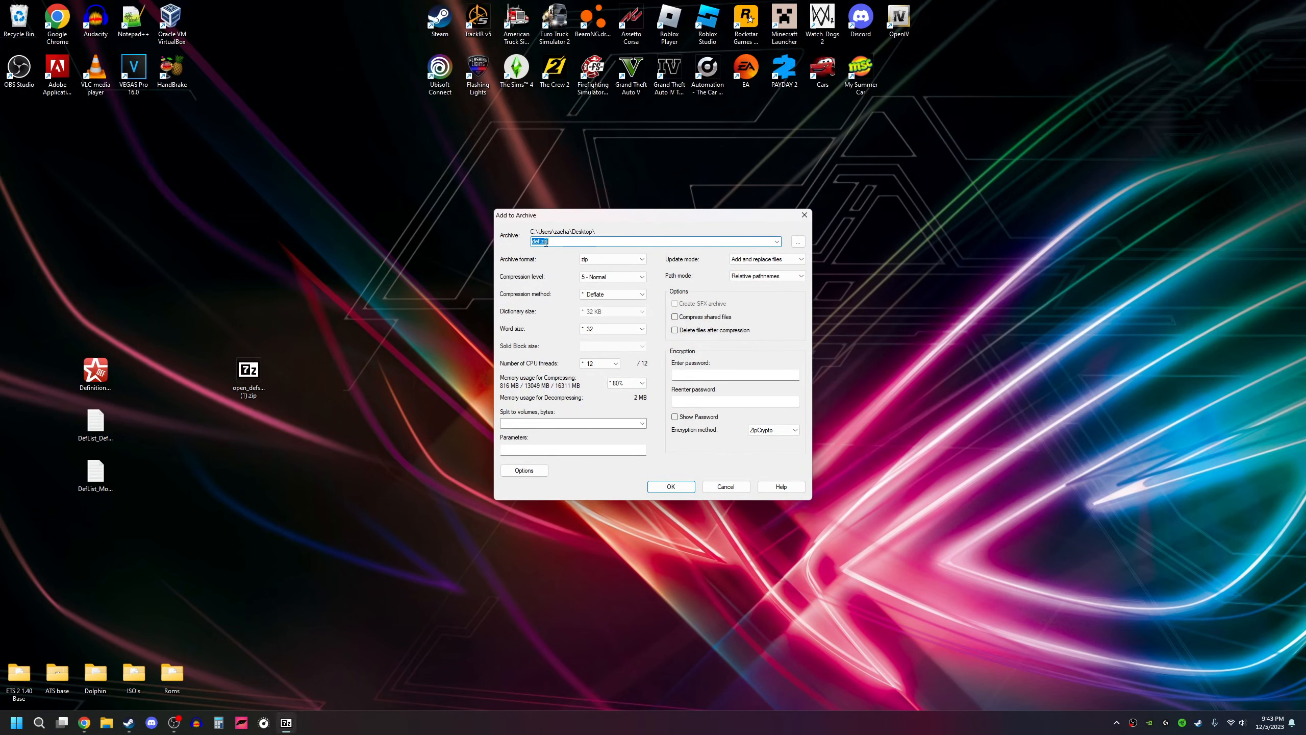
pyautogui.click(587, 257)
pyautogui.click(589, 259)
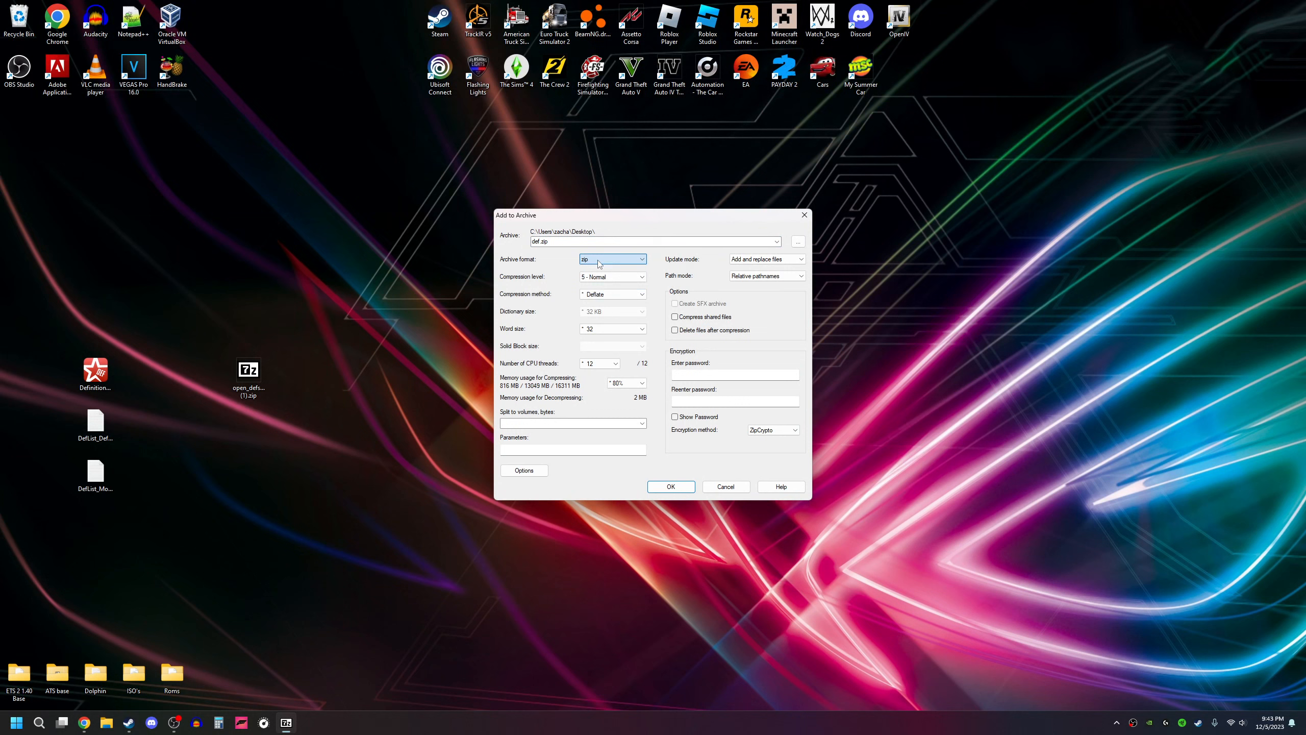
# Step: Name the archive Cat C16 Pack.zip and create it on the desktop
pyautogui.click(539, 242)
pyautogui.click(538, 242)
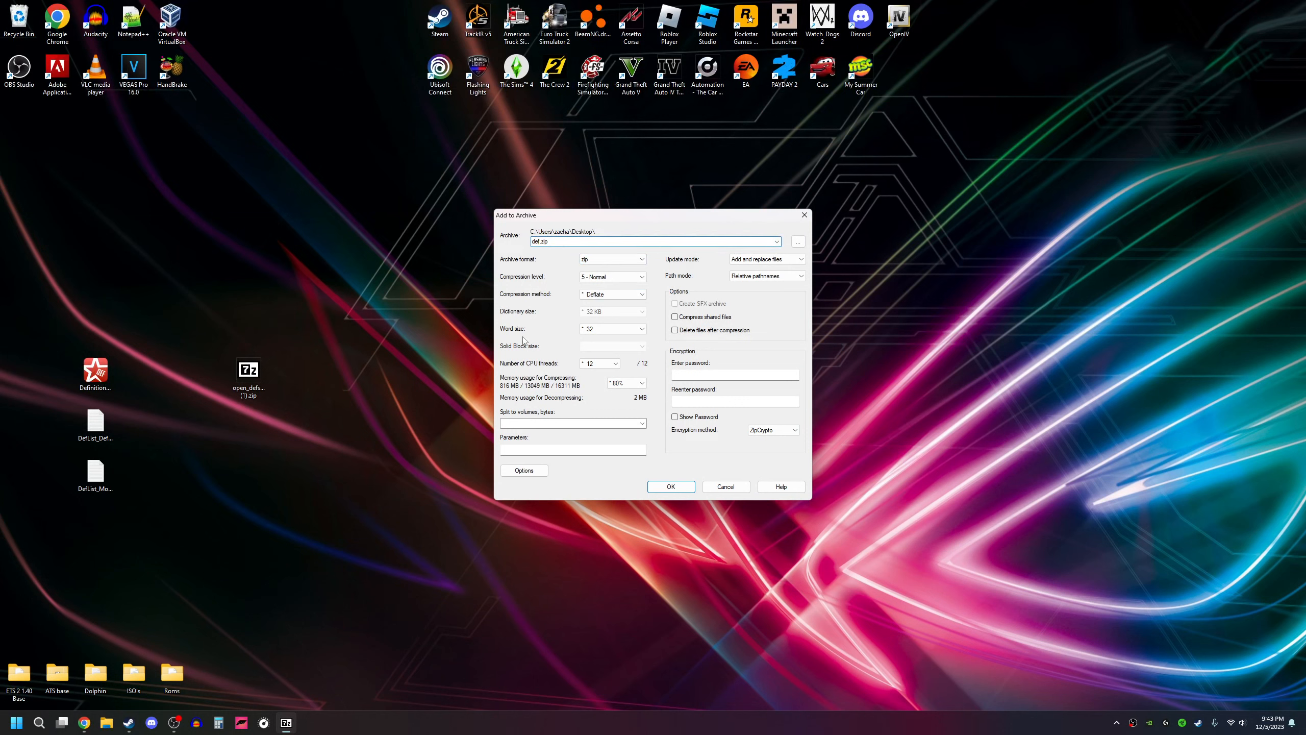
pyautogui.press('BackSpace')
pyautogui.press('BackSpace')
pyautogui.write('Cat VC')
pyautogui.press('BackSpace')
pyautogui.press('BackSpace')
pyautogui.write('C16 Pack')
pyautogui.press('BackSpace')
pyautogui.write('.')
pyautogui.click(664, 487)
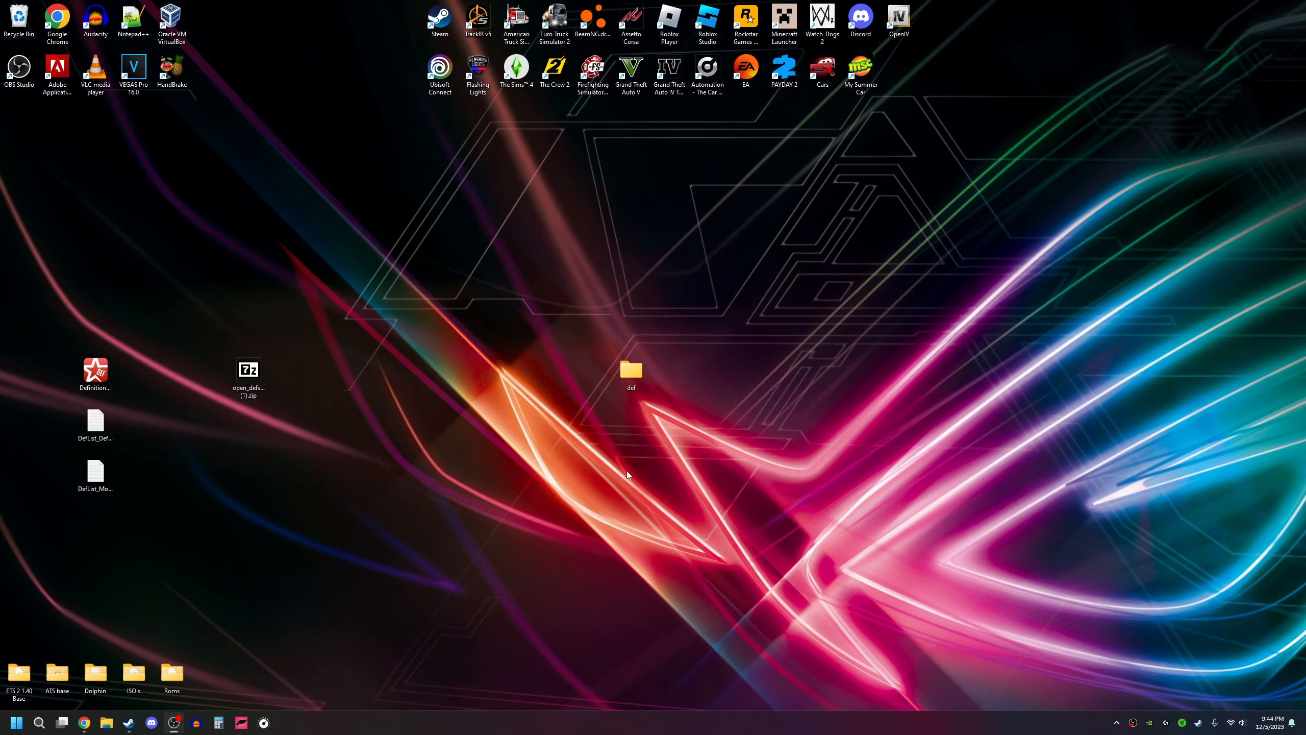
# Step: Move the open_defs zip file to a free spot higher up on the desktop
pyautogui.click(462, 438)
pyautogui.moveTo(248, 372); pyautogui.dragTo(286, 220)
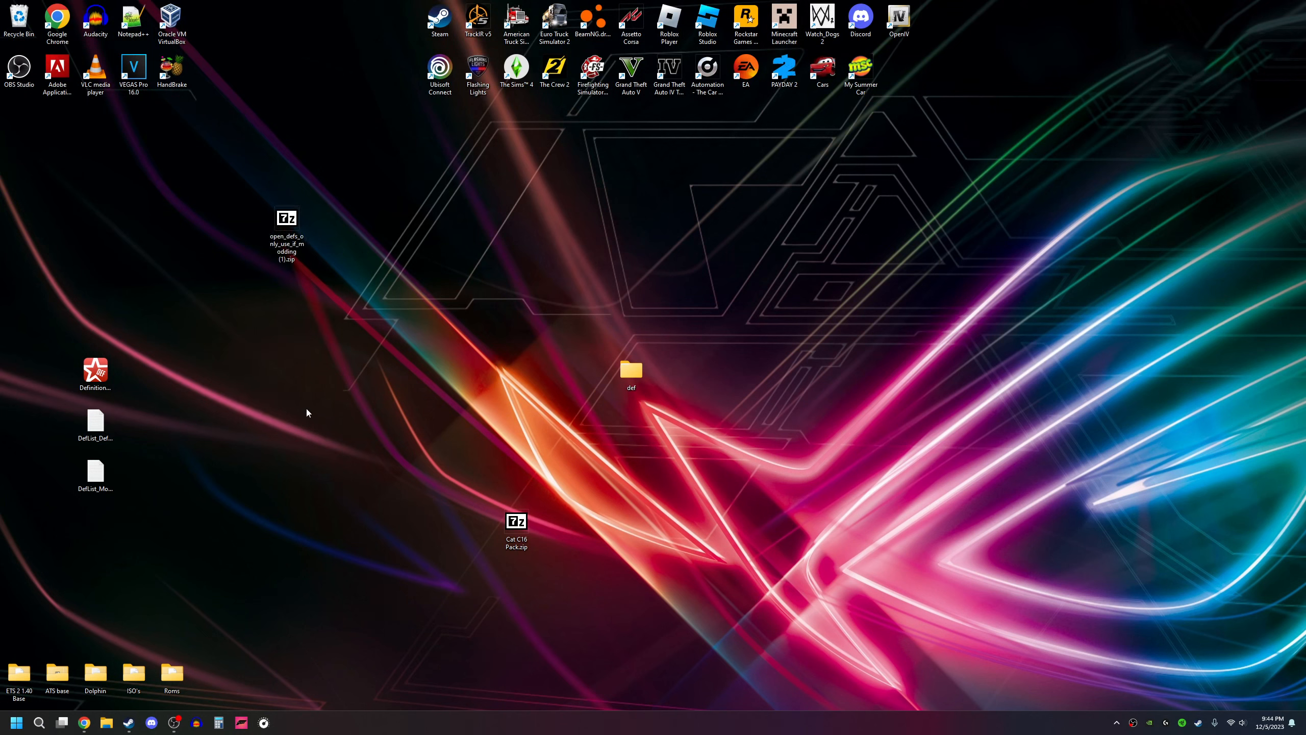
pyautogui.click(89, 369)
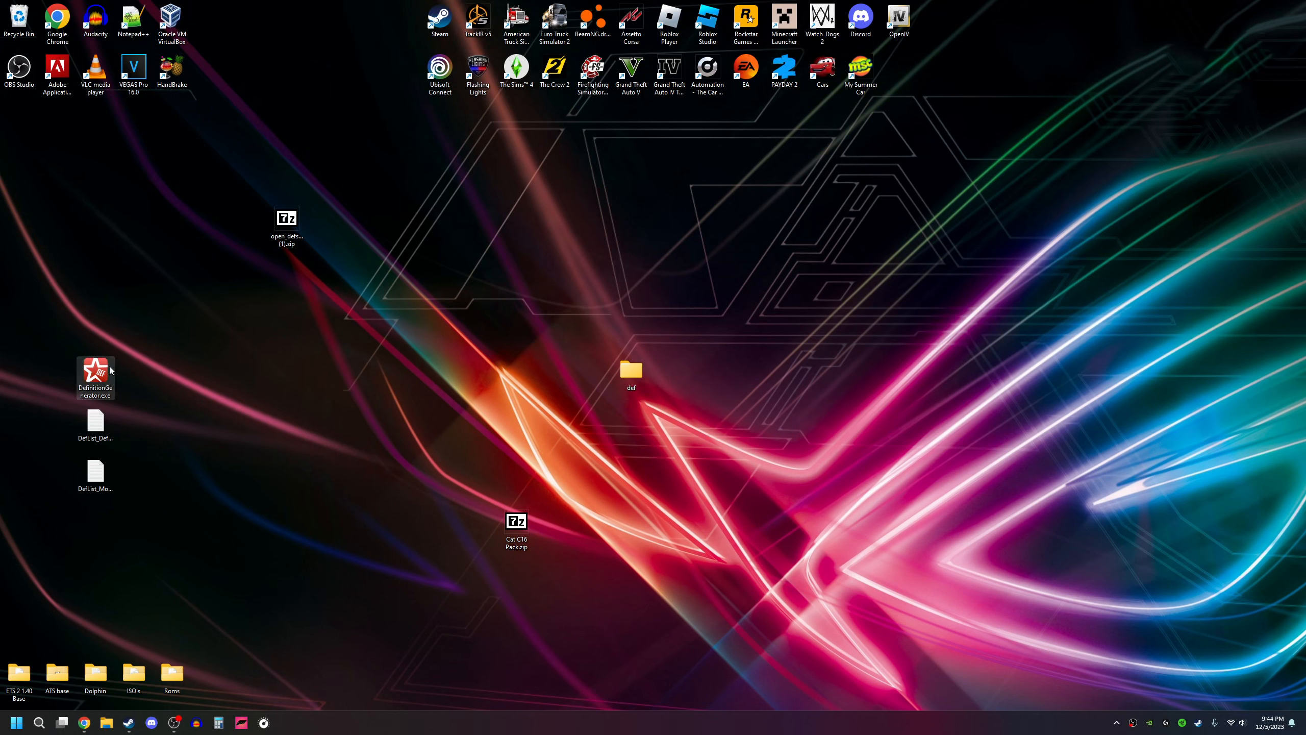
pyautogui.click(97, 471)
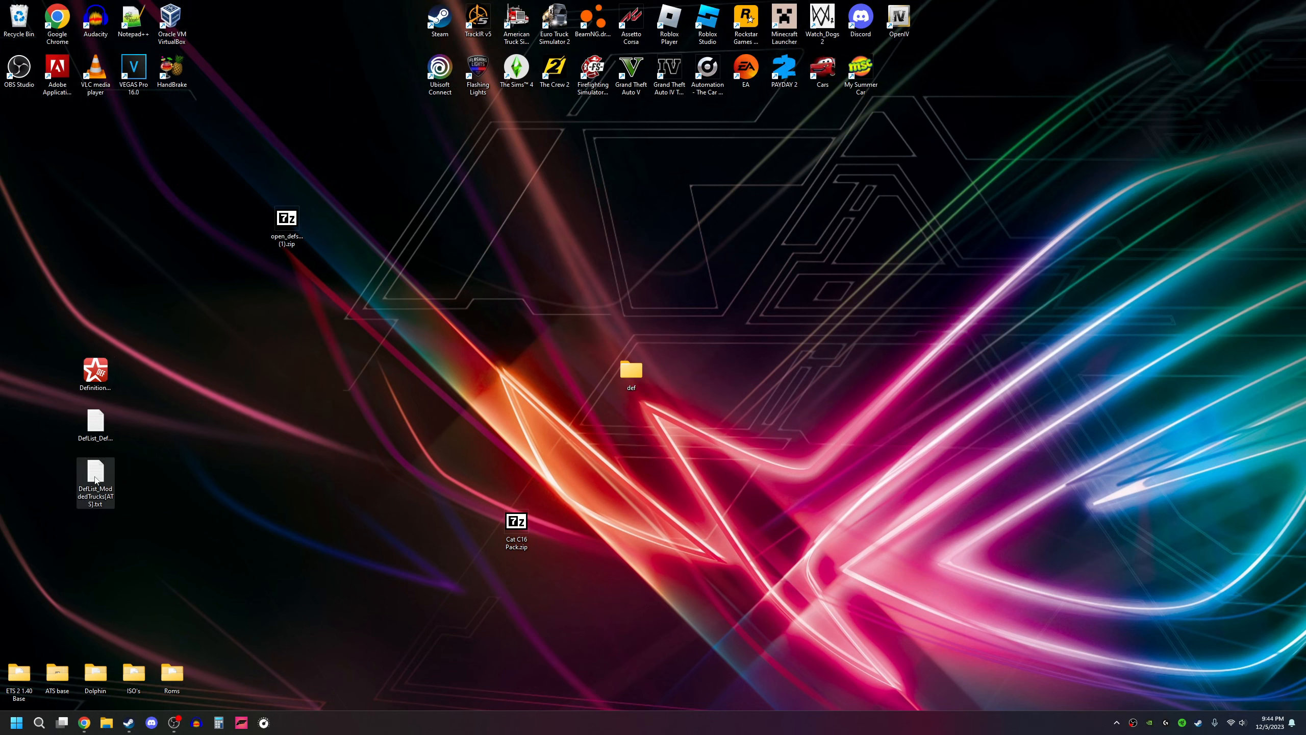
pyautogui.click(94, 434)
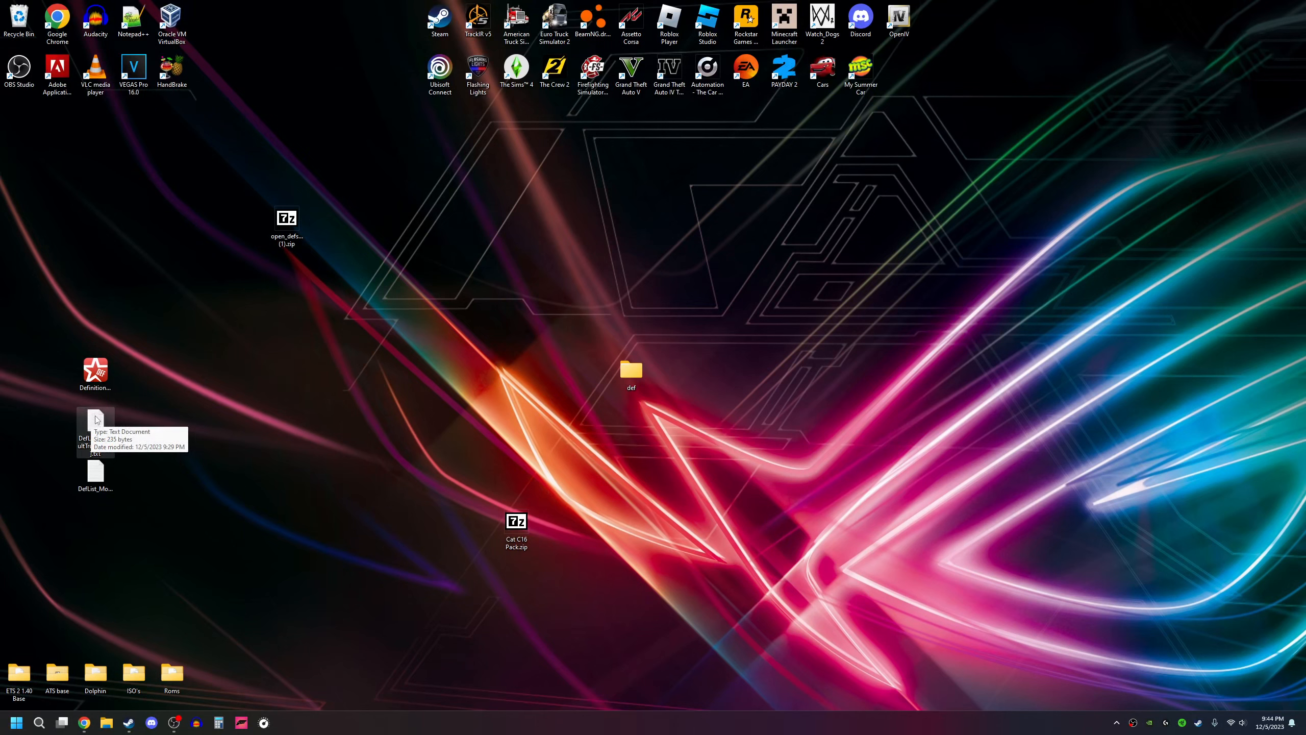
pyautogui.click(103, 478)
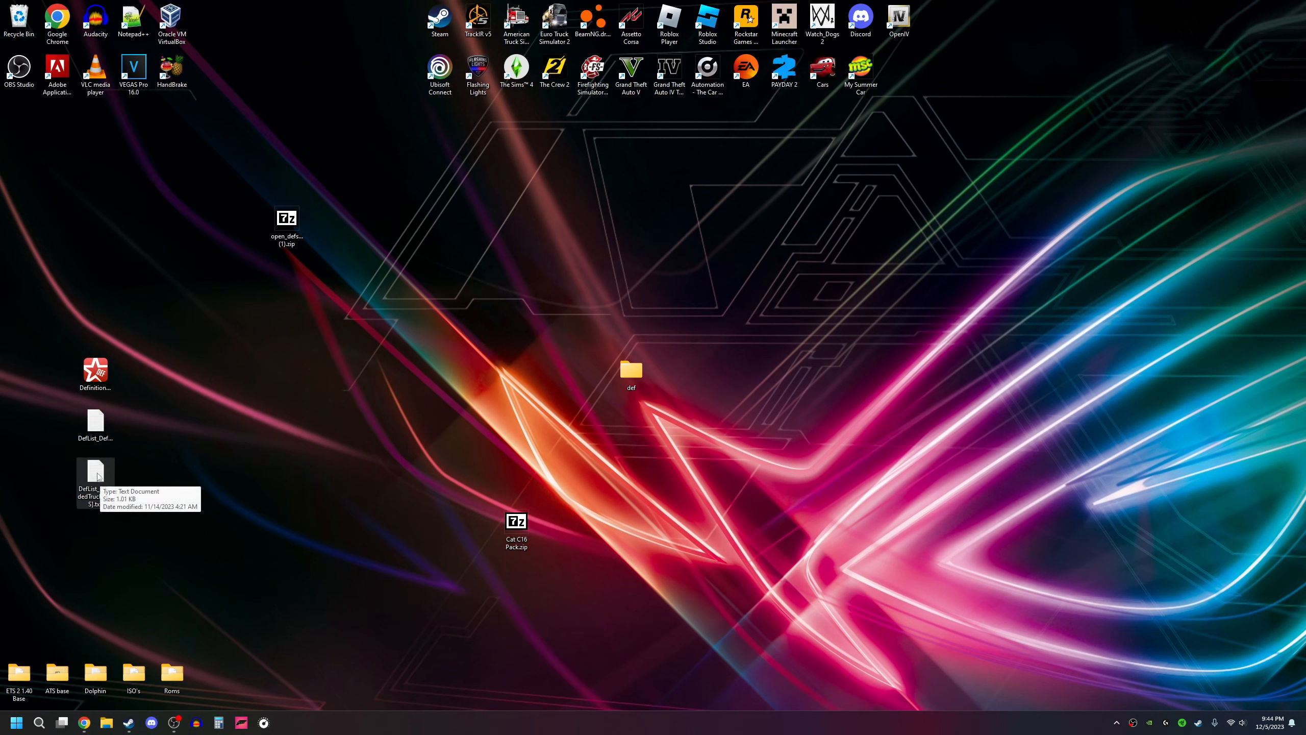
pyautogui.click(140, 426)
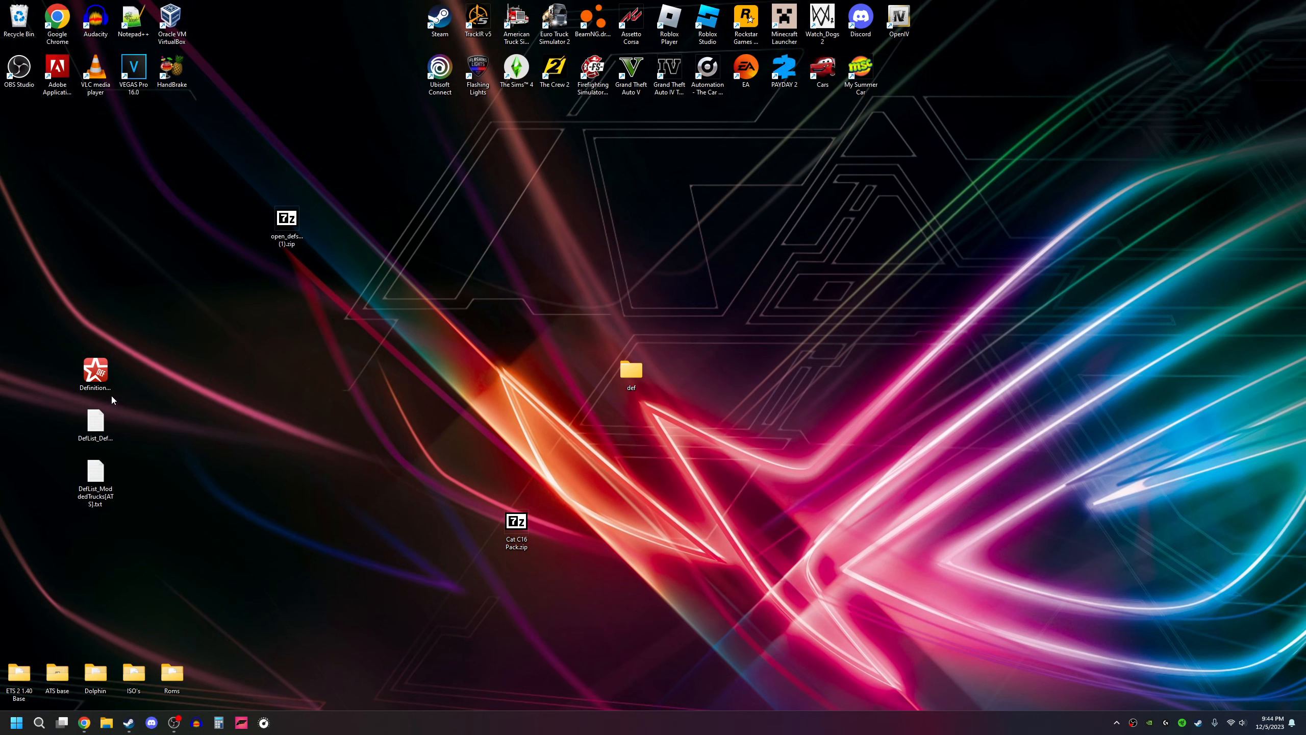
# Step: Launch DefinitionGenerator.exe and load Cat C16 Pack.zip as the open definition archive
pyautogui.doubleClick(96, 372)
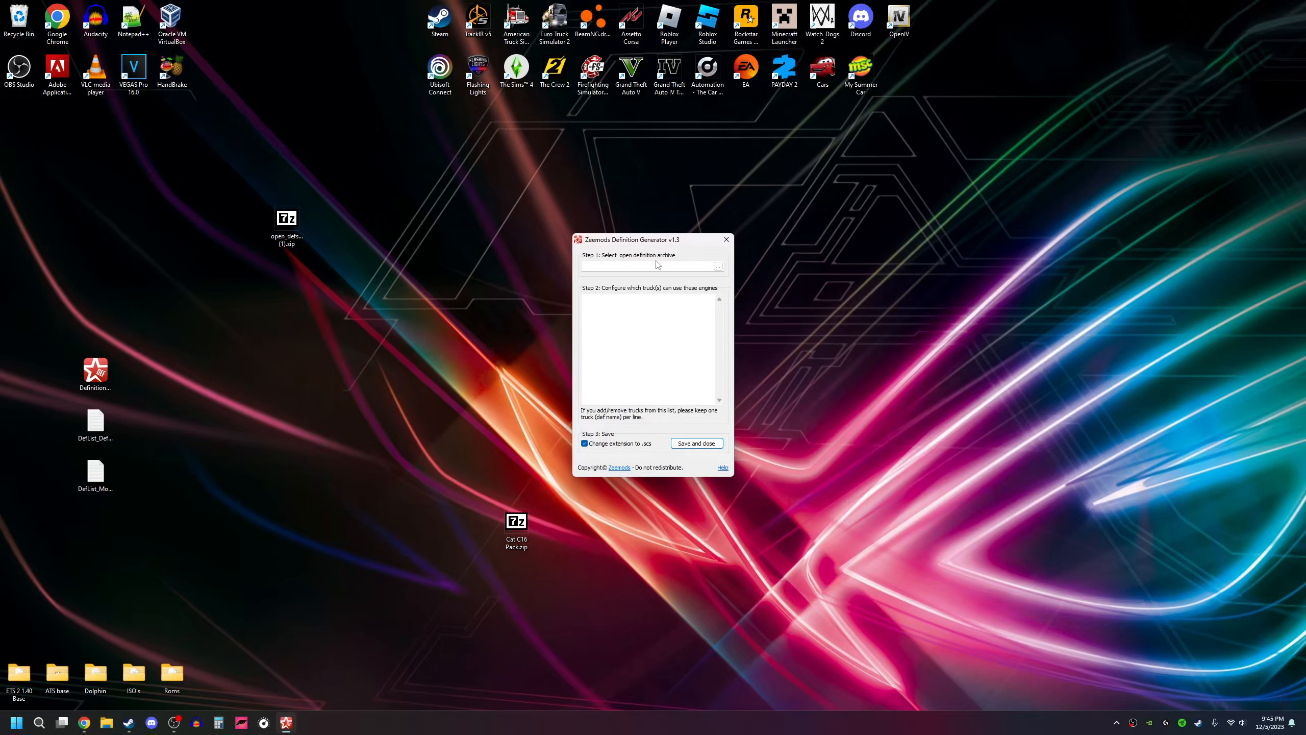
pyautogui.moveTo(517, 522); pyautogui.dragTo(639, 265)
pyautogui.moveTo(624, 267); pyautogui.dragTo(580, 300)
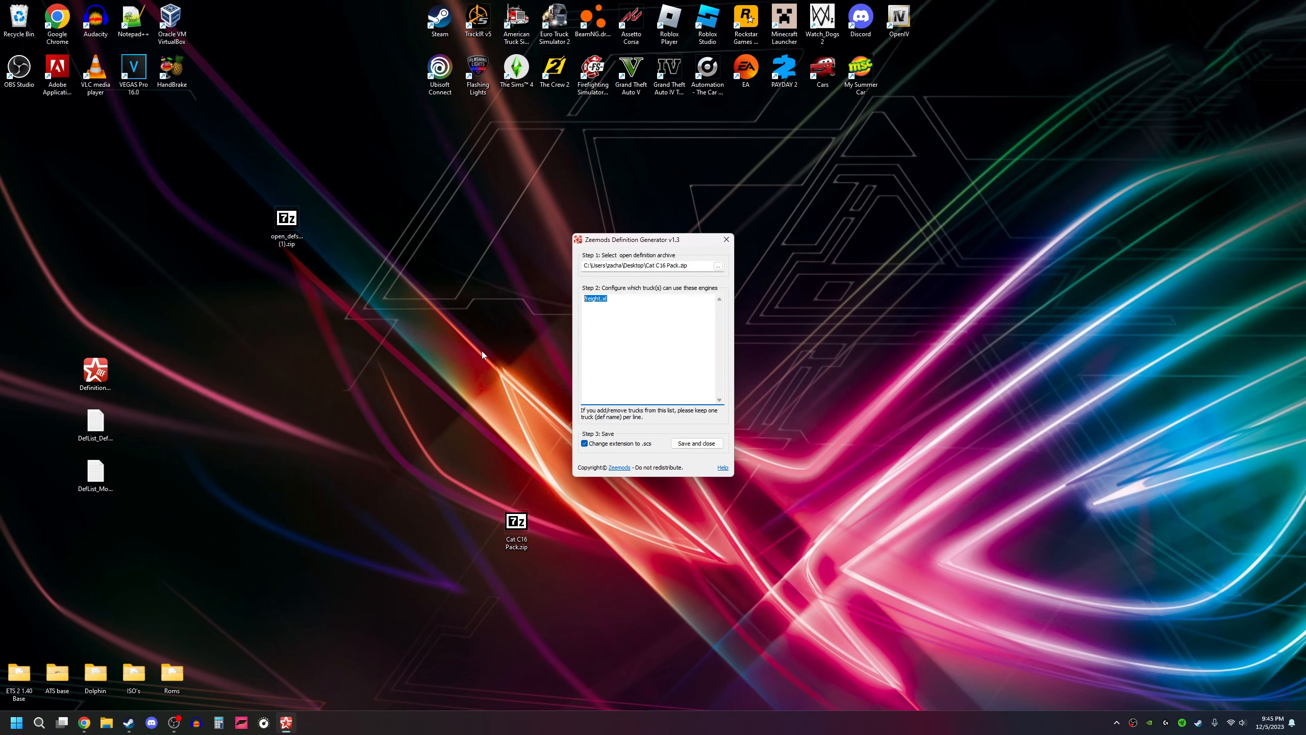
# Step: Clear the freight.xl entry from the generator's list of trucks that can use the engines
pyautogui.click(96, 476)
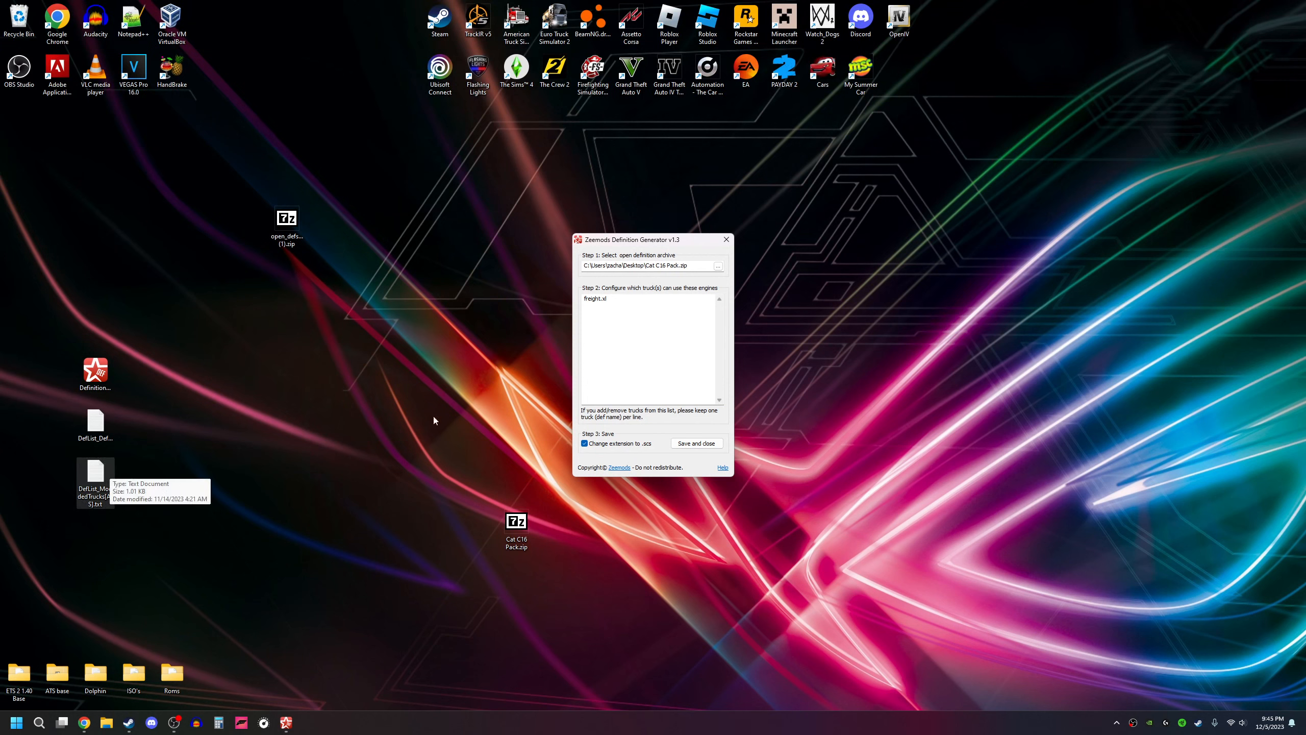
pyautogui.click(614, 299)
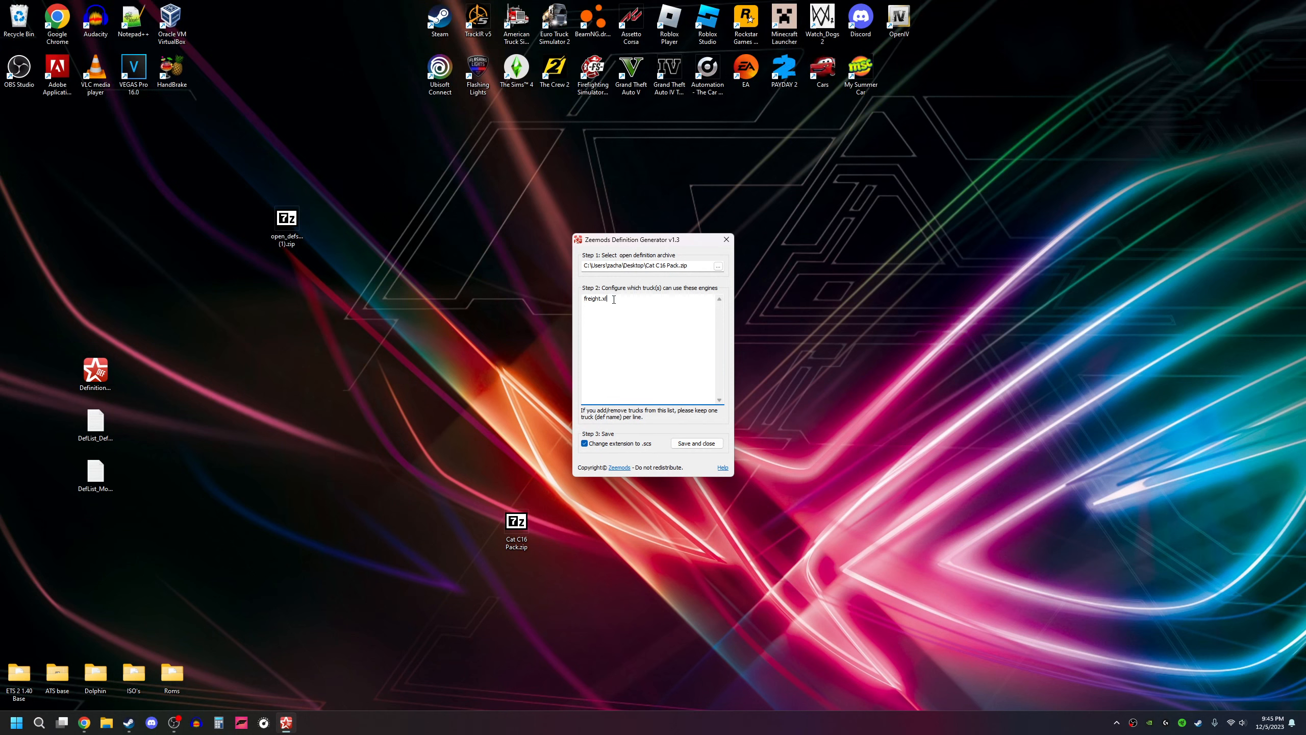
pyautogui.hotkey('ctrl', 'a')
pyautogui.press('BackSpace')
# Step: Copy all truck names from DefList_ModdedTrucks(ATS).txt into the generator's empty truck list
pyautogui.click(102, 470)
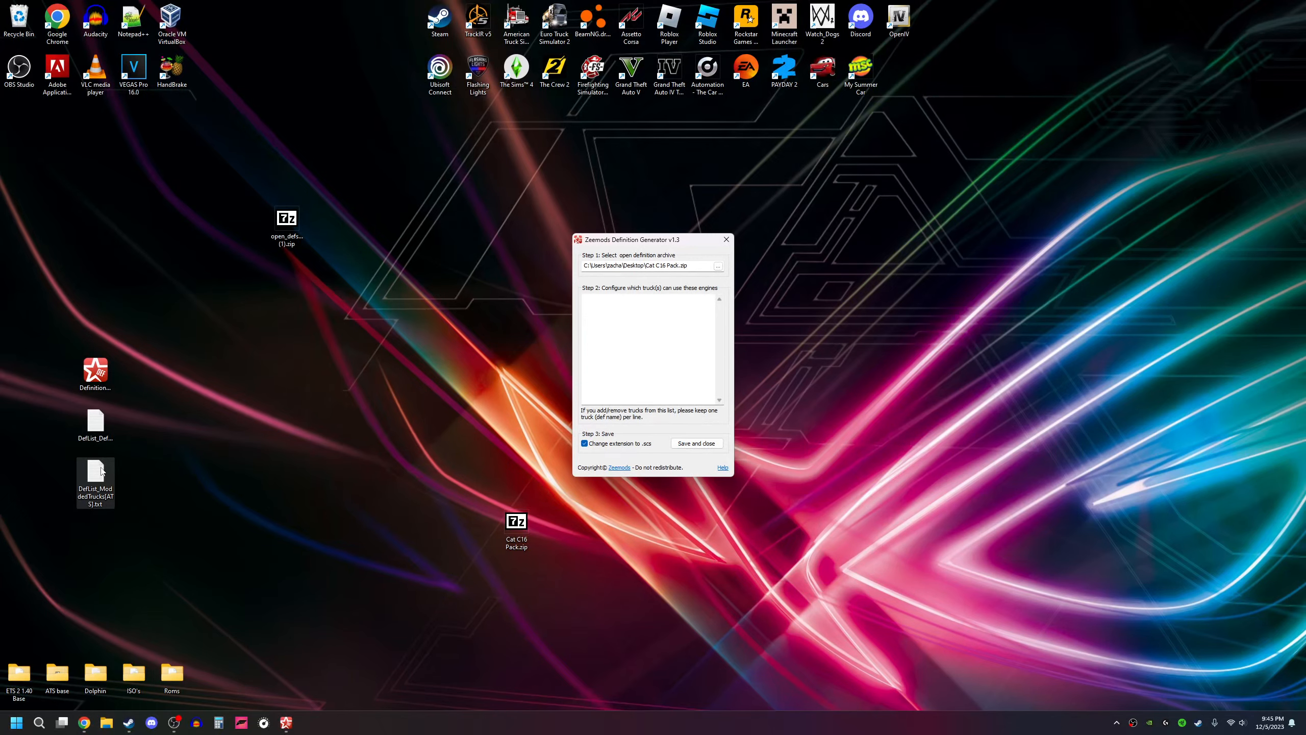
pyautogui.doubleClick(105, 474)
pyautogui.scroll(-10, 198, 209)
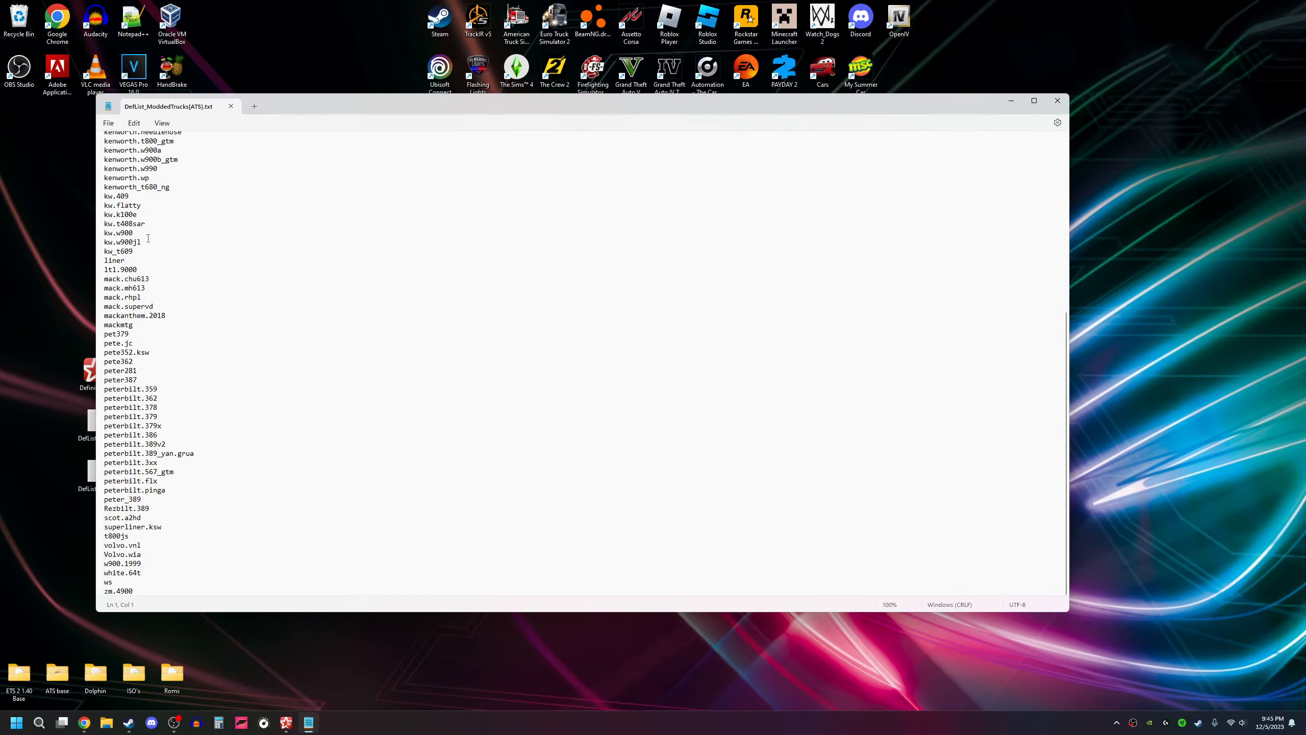
pyautogui.scroll(10, 170, 257)
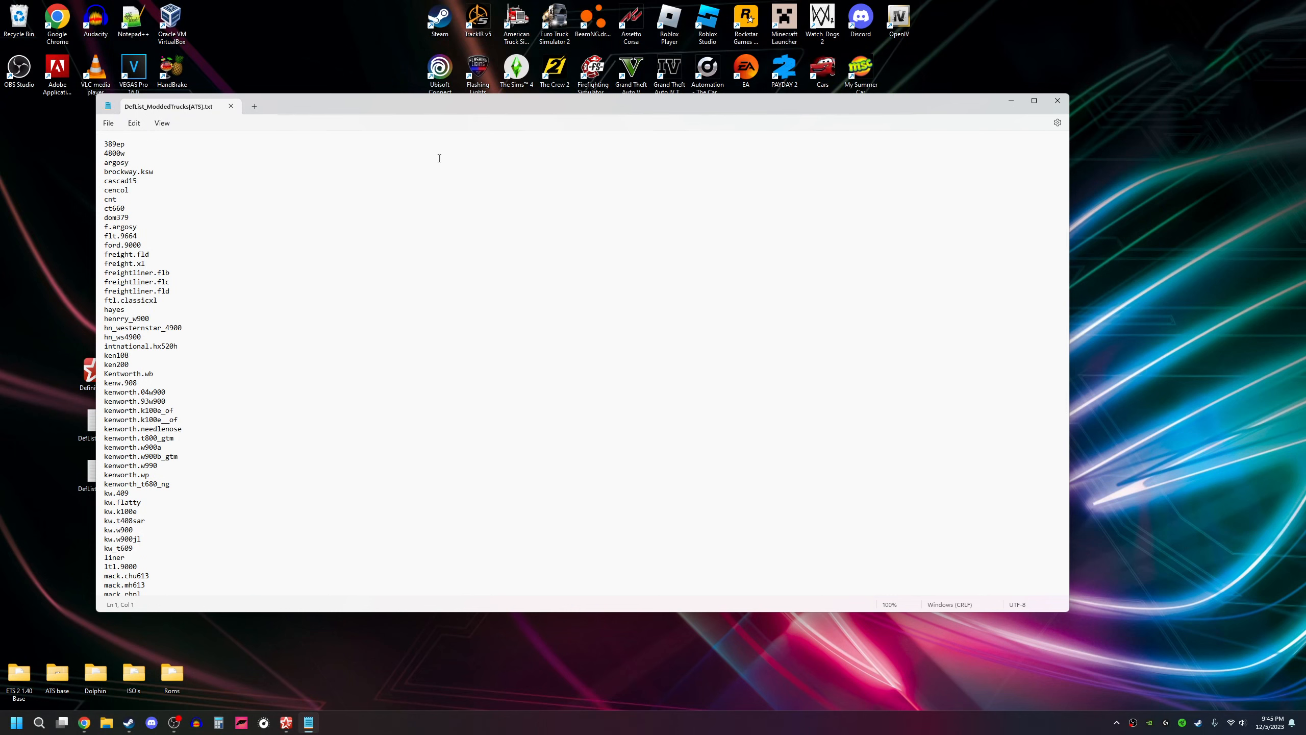
pyautogui.hotkey('ctrl', 'a')
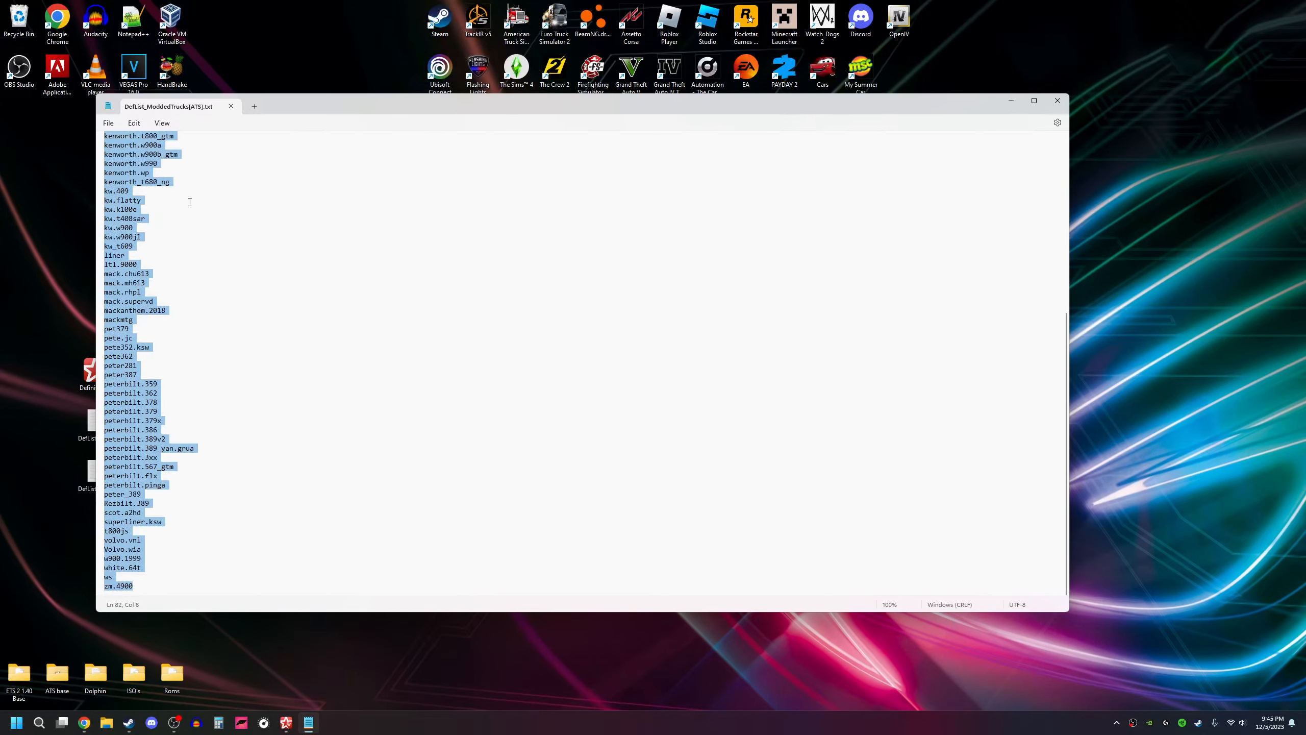
pyautogui.click(1057, 101)
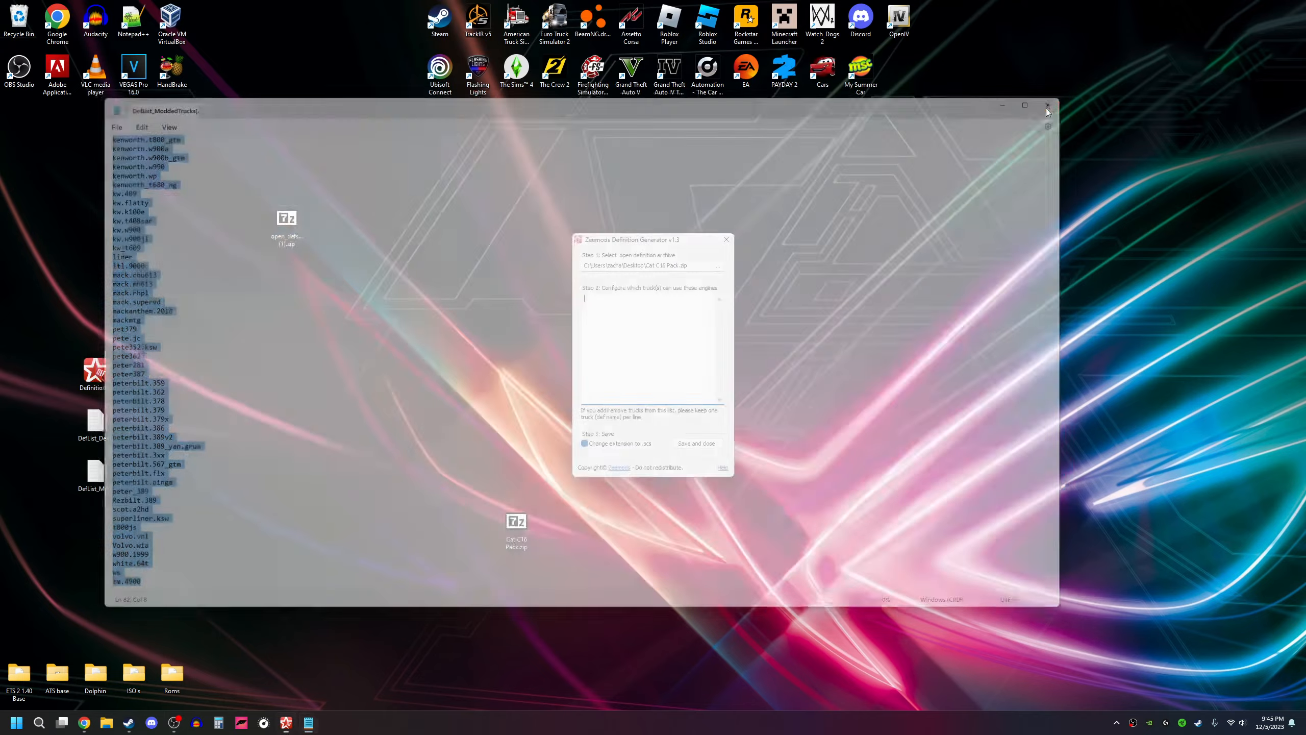
pyautogui.hotkey('ctrl', 'v')
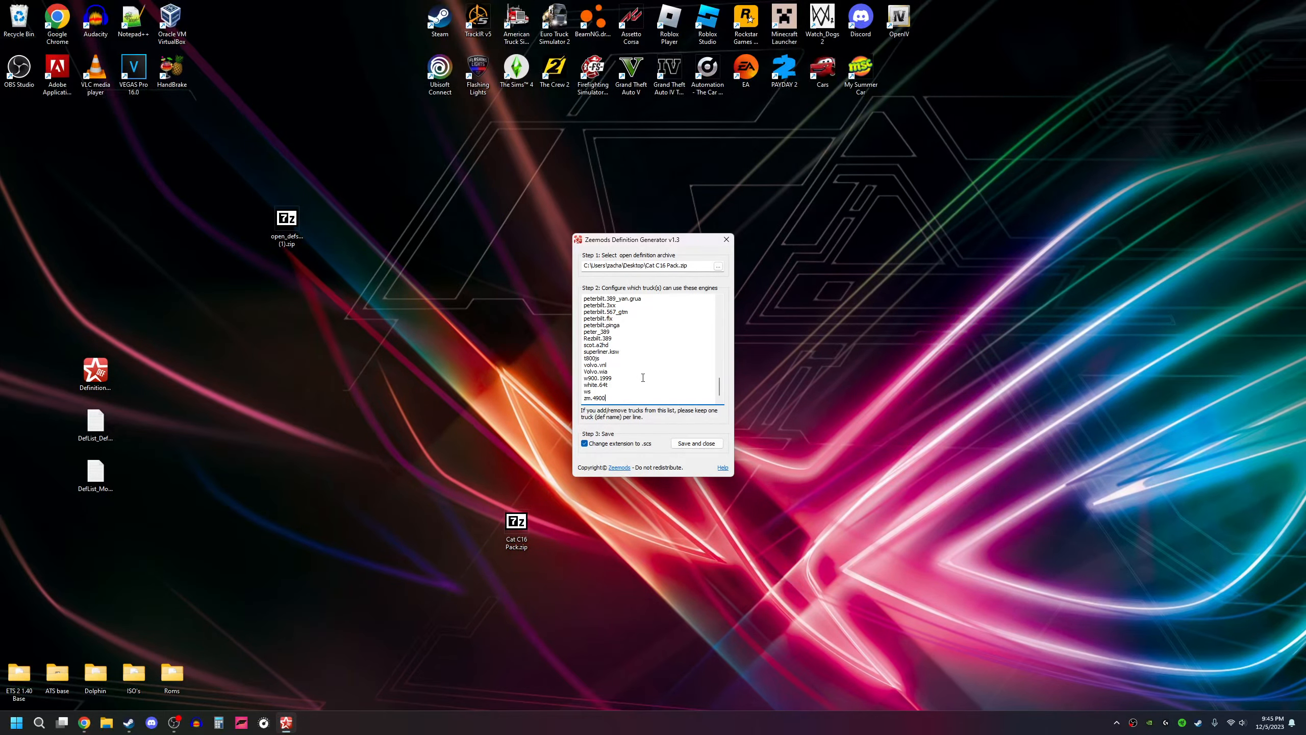
# Step: Append all truck names from DefList_DefaultTrucks(ATS).txt on a new line at the end of the generator's truck list
pyautogui.doubleClick(91, 421)
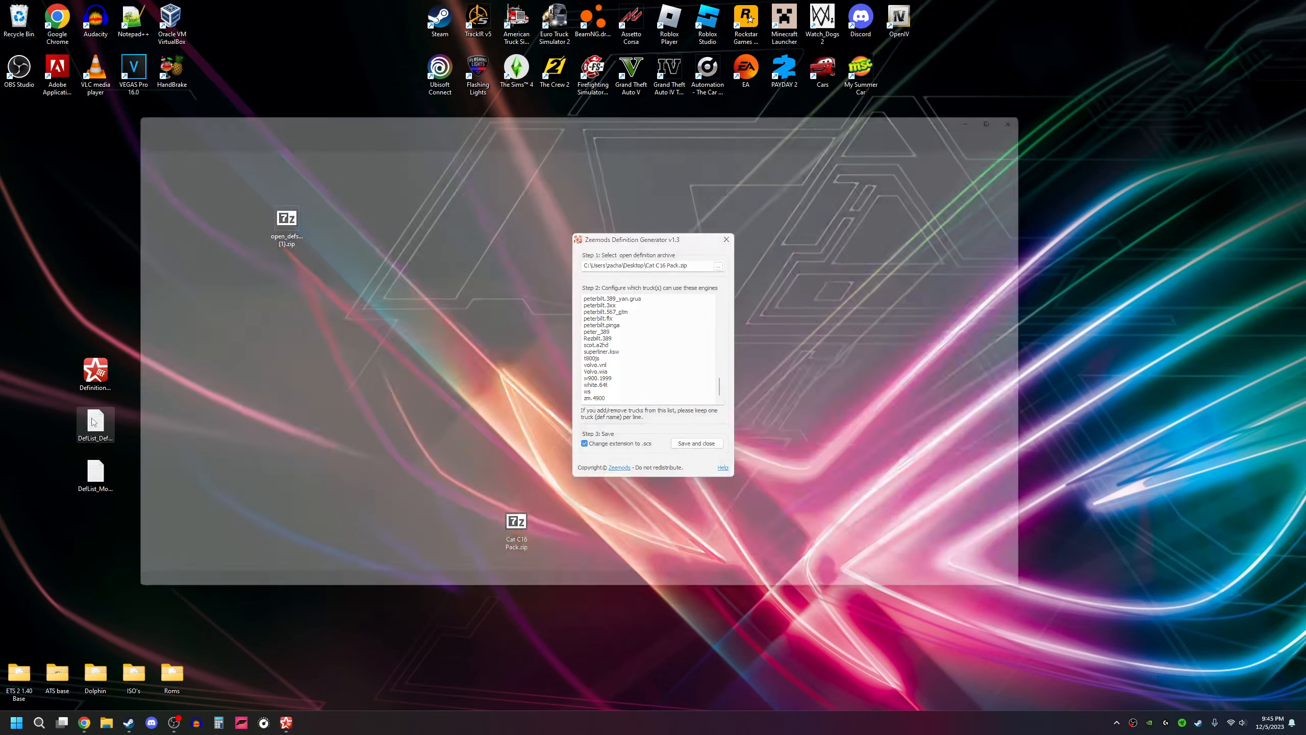
pyautogui.moveTo(204, 299); pyautogui.dragTo(61, 264)
pyautogui.click(172, 294)
pyautogui.hotkey('ctrl', 'a')
pyautogui.hotkey('ctrl', 'c')
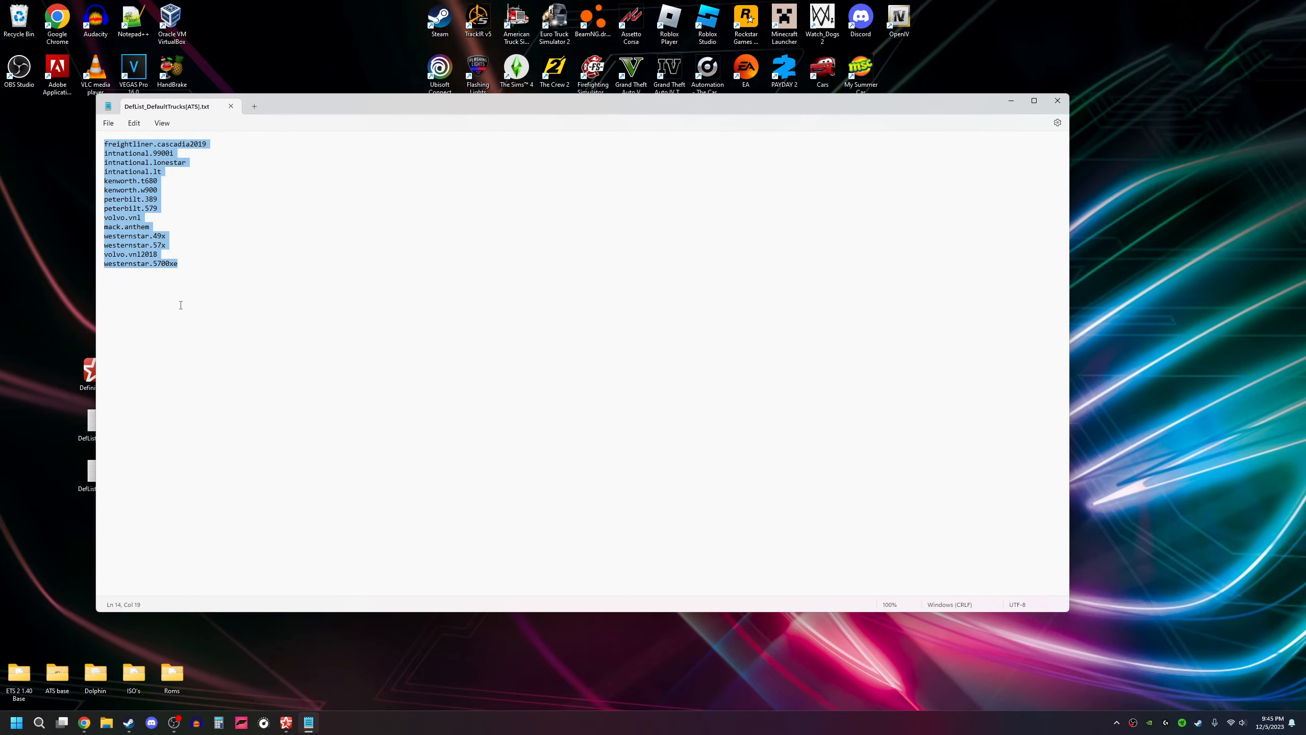
pyautogui.click(1057, 101)
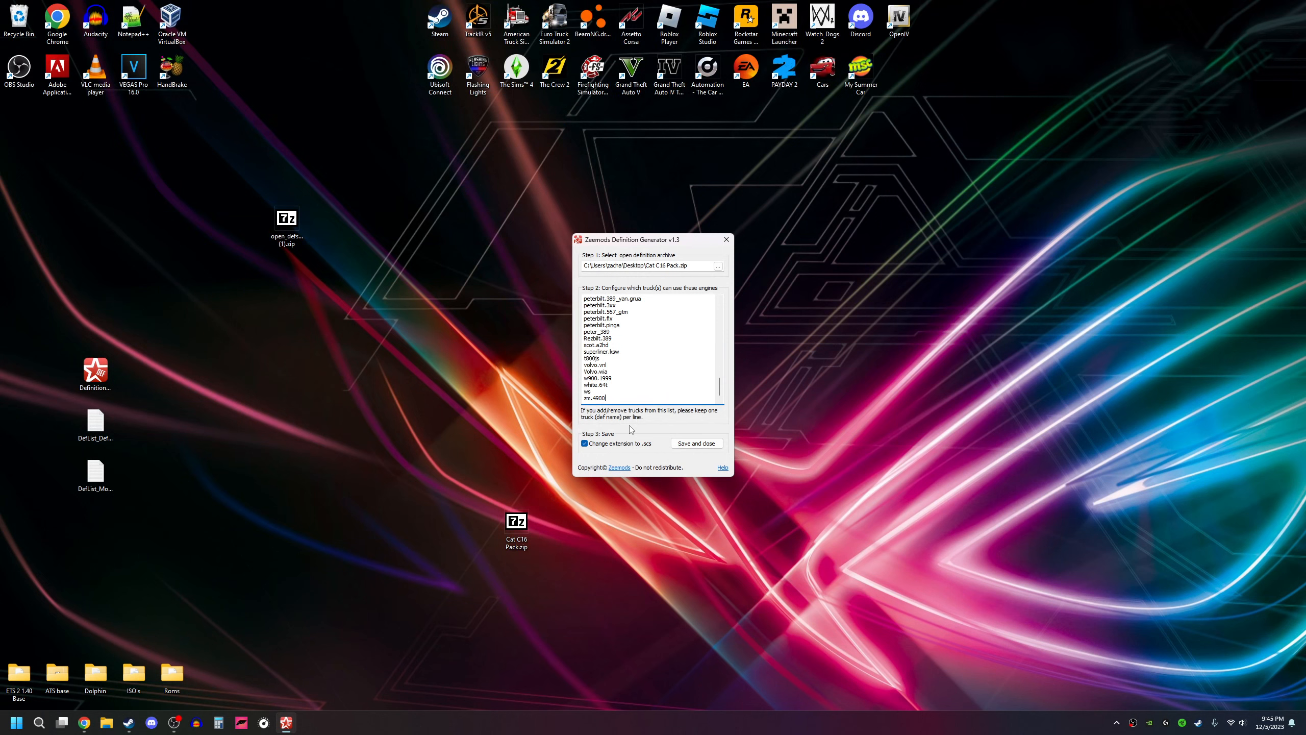
pyautogui.press('Return')
pyautogui.hotkey('ctrl', 'v')
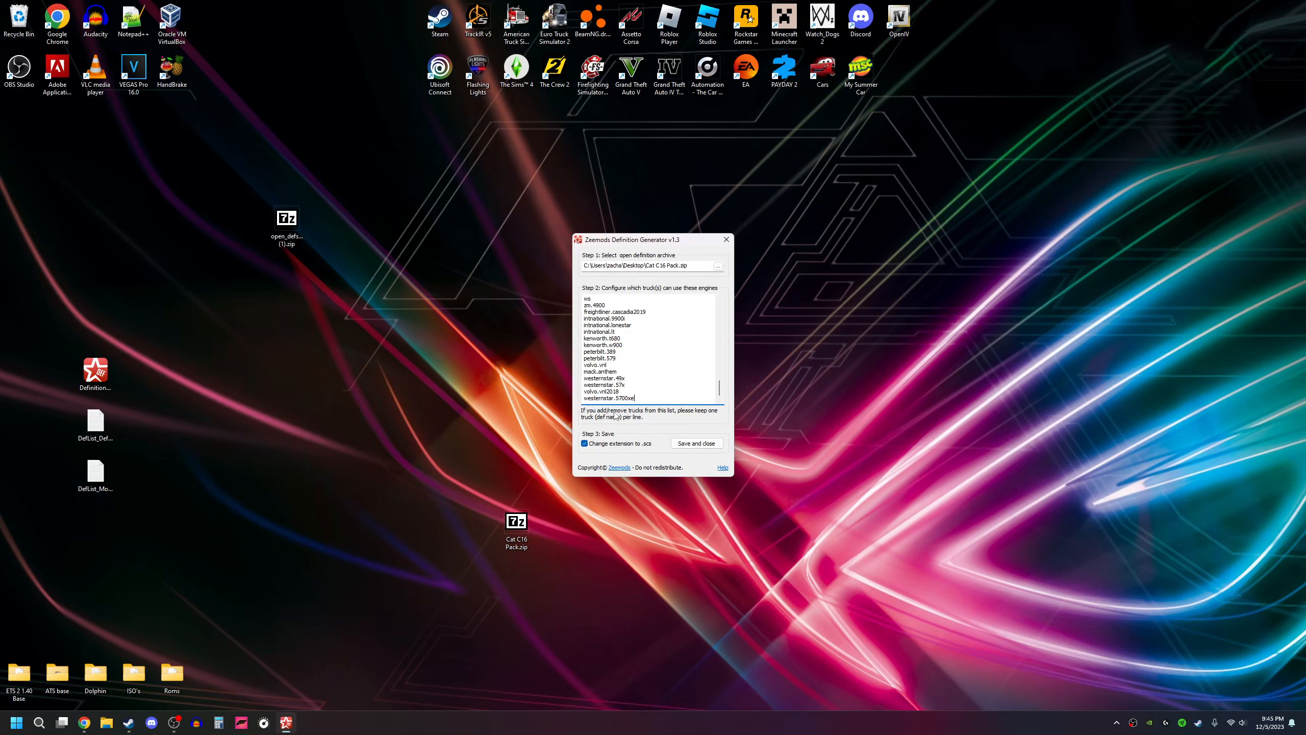
# Step: Save the generated definitions with the .scs extension and move Cat C16 Pack.scs to the middle of the desktop
pyautogui.click(684, 446)
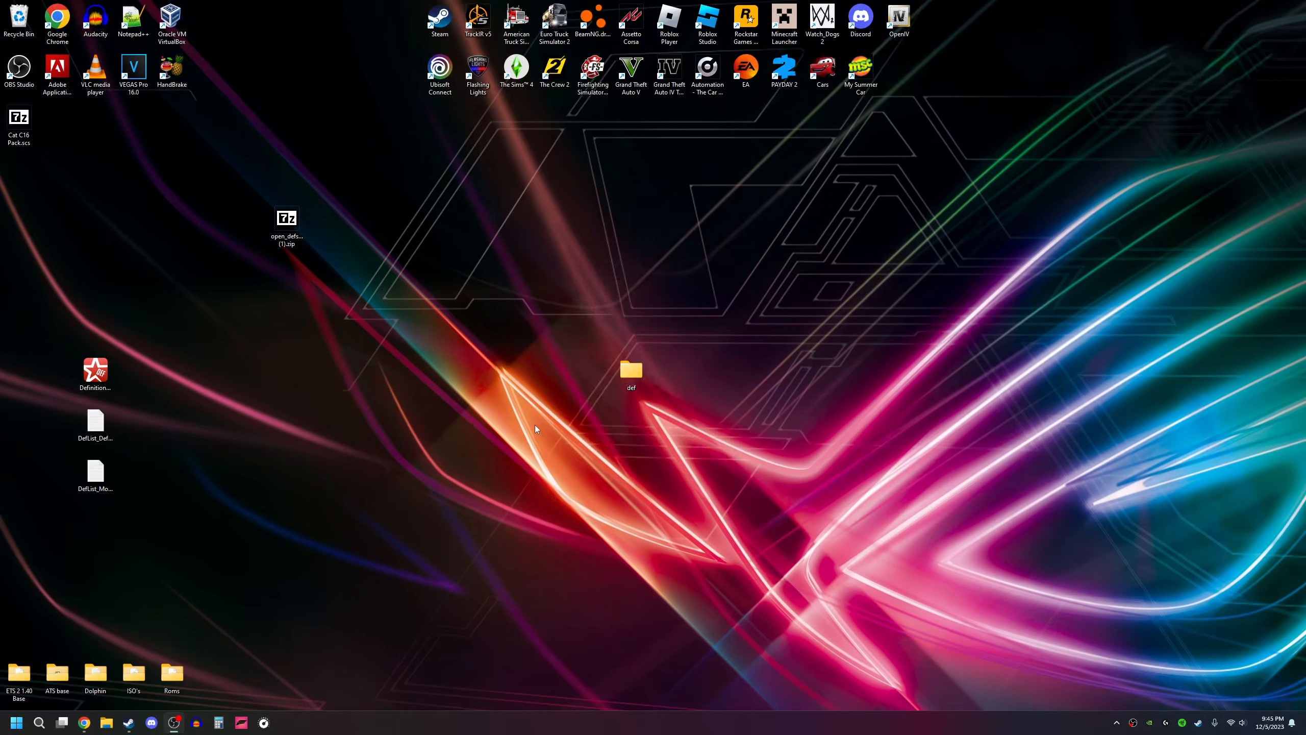
pyautogui.moveTo(16, 130); pyautogui.dragTo(497, 522)
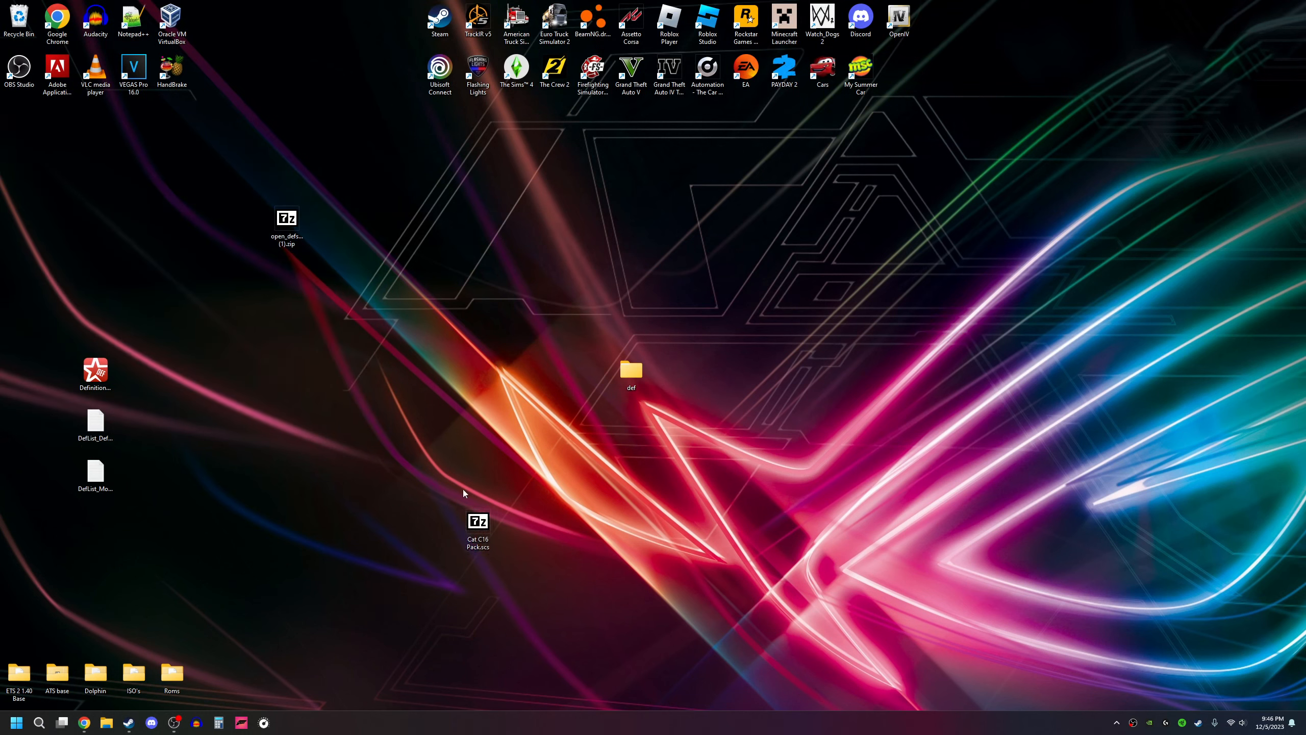
# Step: Open Cat C16 Pack.scs and look through the truck folders under def\vehicle\truck
pyautogui.doubleClick(485, 528)
pyautogui.moveTo(458, 229); pyautogui.dragTo(618, 295)
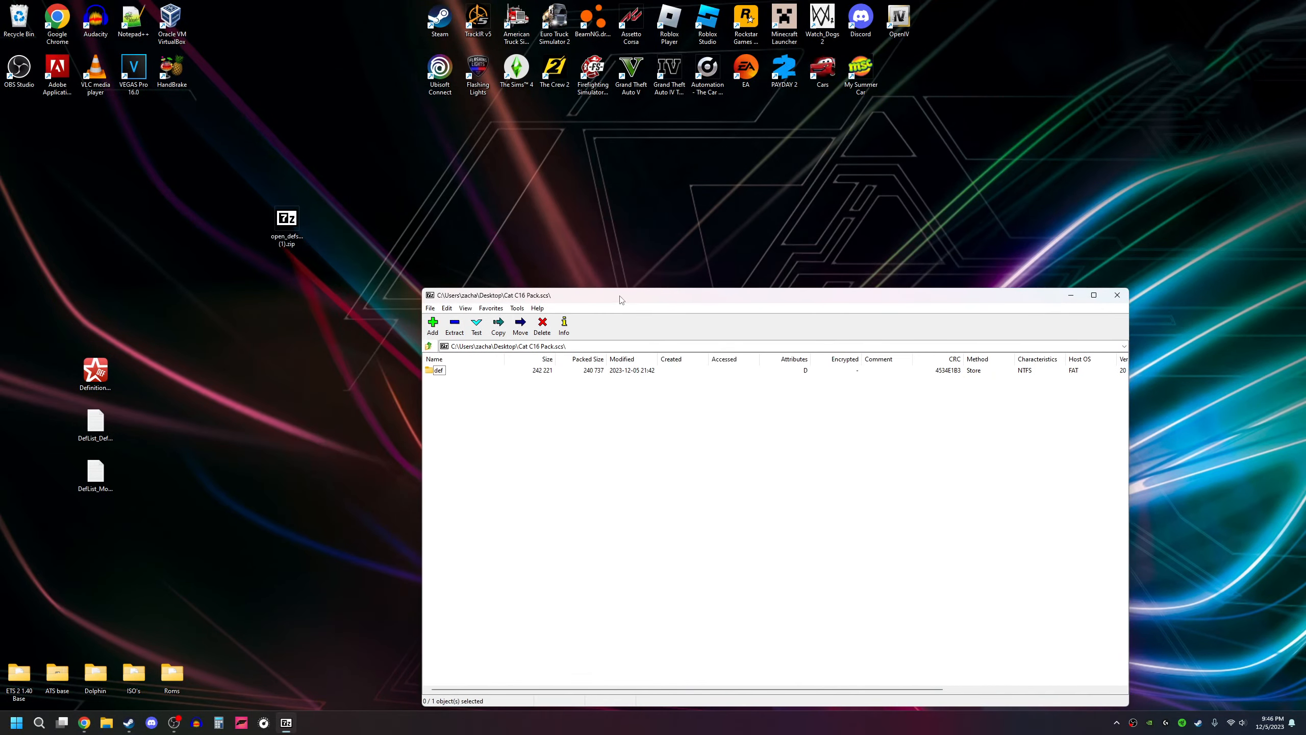
pyautogui.doubleClick(439, 371)
pyautogui.doubleClick(439, 371)
pyautogui.doubleClick(435, 371)
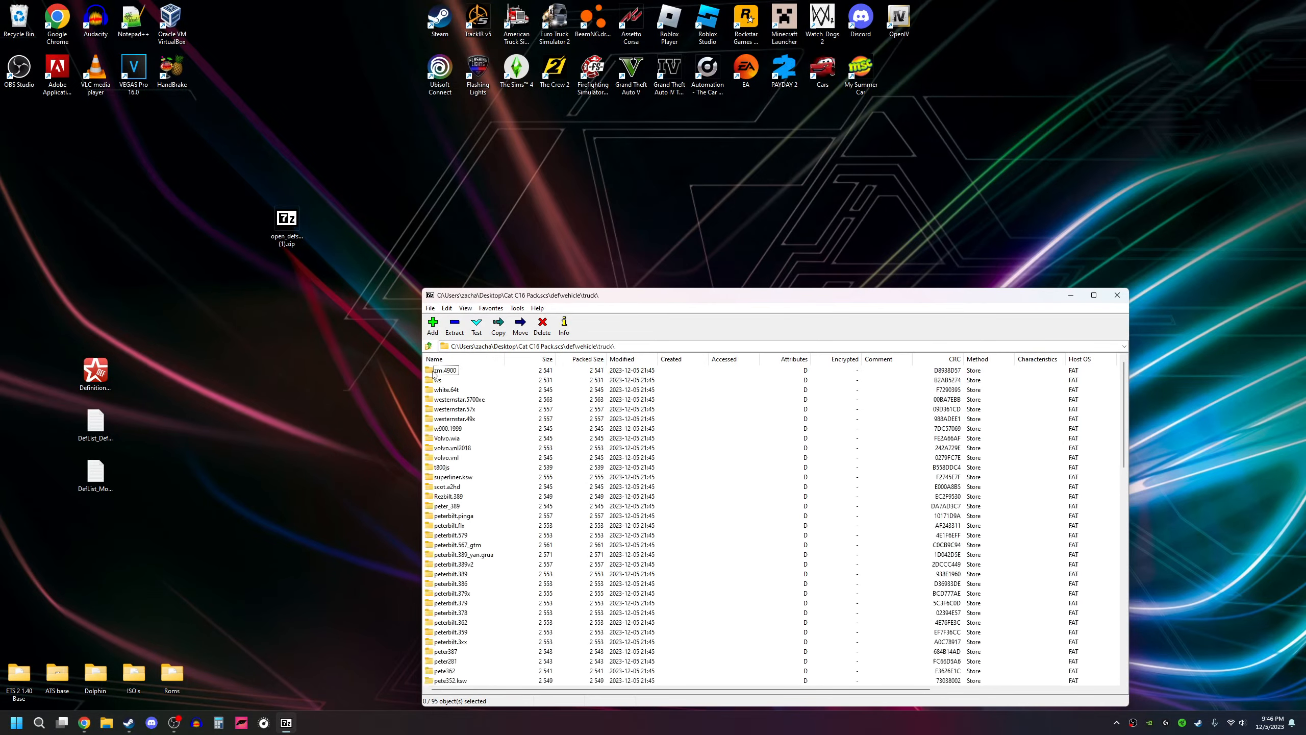
pyautogui.scroll(-20, 450, 416)
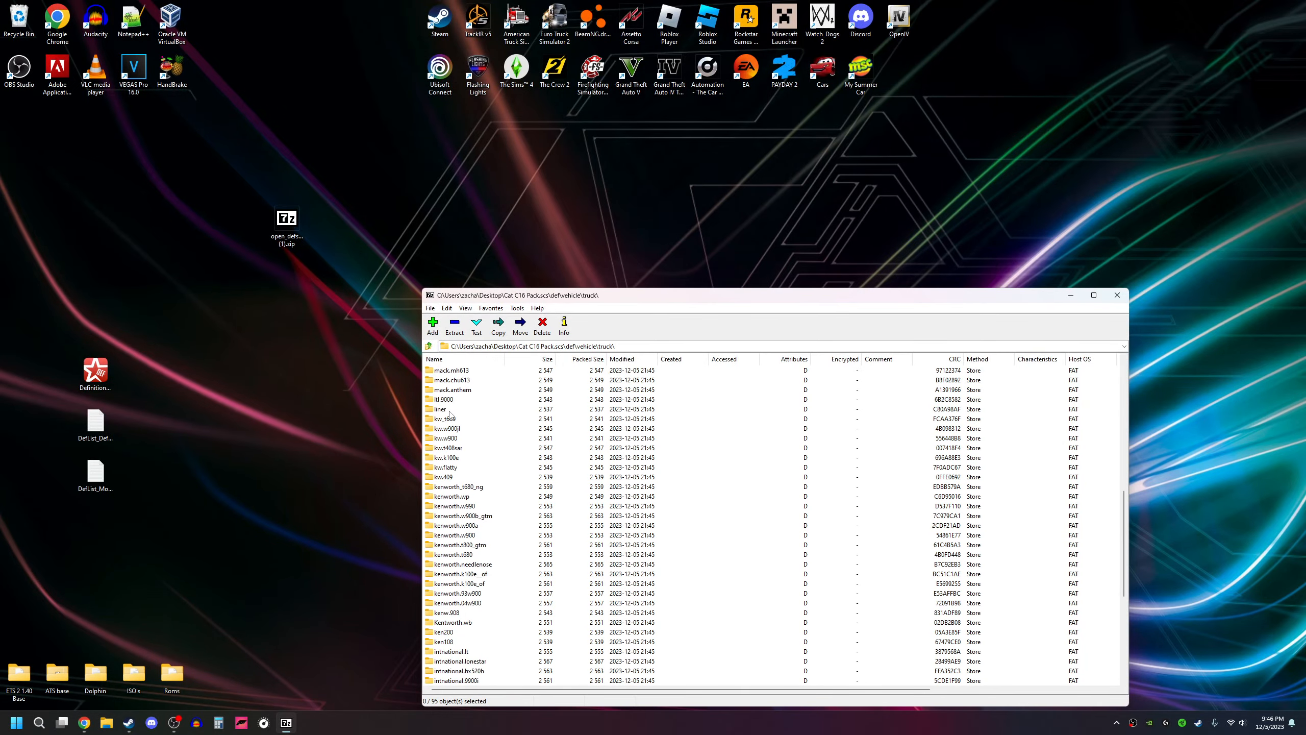
pyautogui.scroll(20, 450, 415)
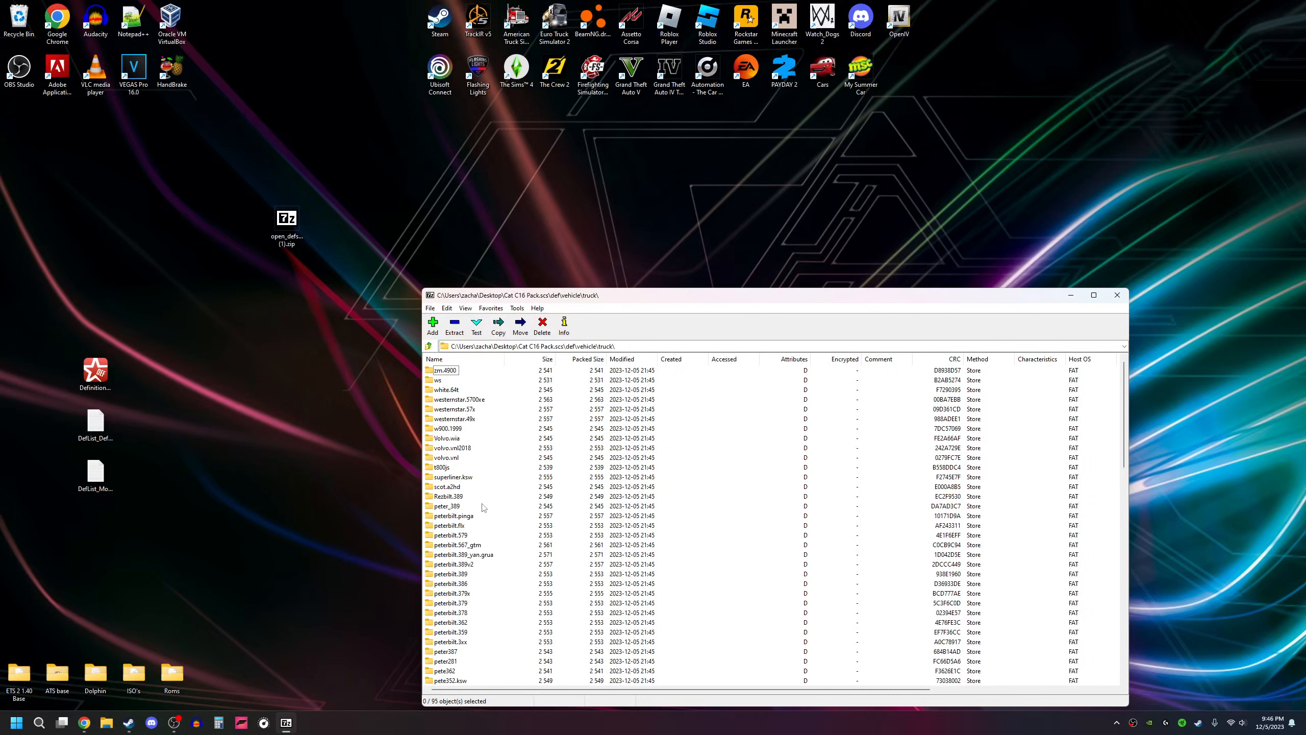
# Step: Check the contents of the engine folder under superliner.ksw and close the archive window
pyautogui.doubleClick(455, 477)
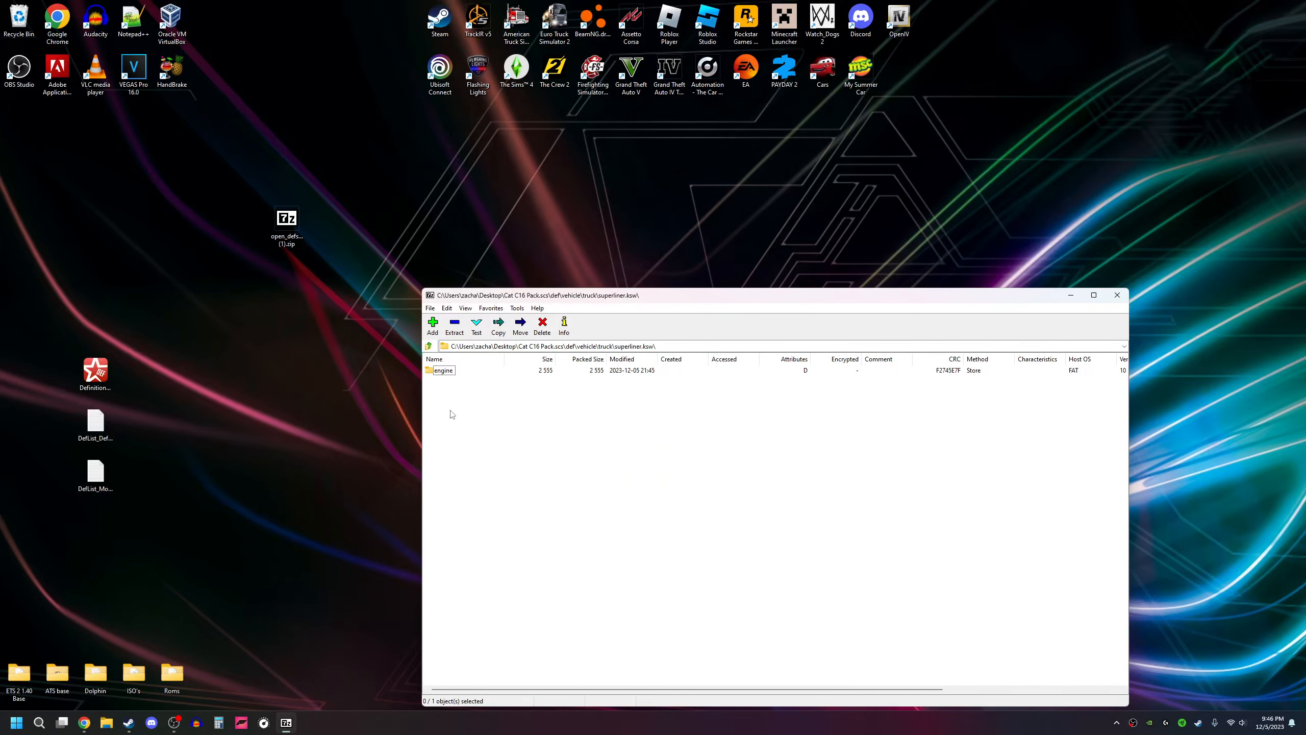
pyautogui.doubleClick(445, 372)
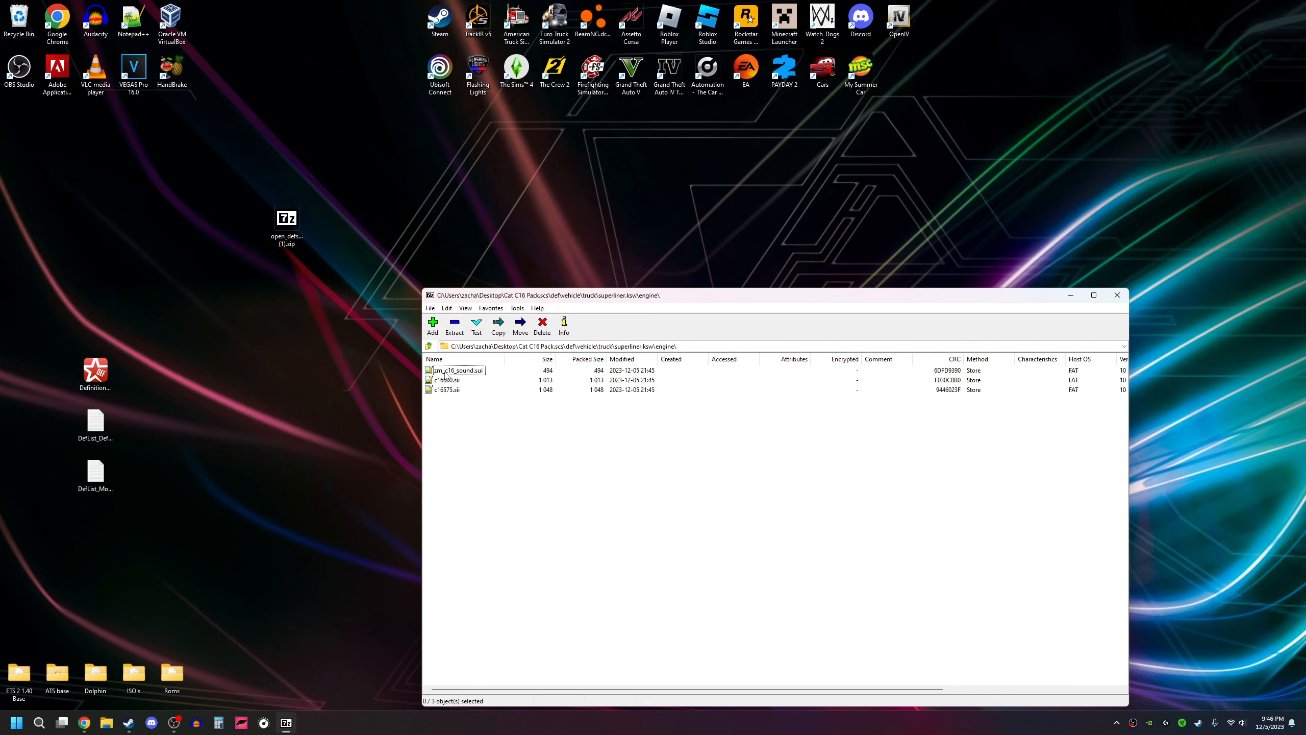
pyautogui.click(1118, 295)
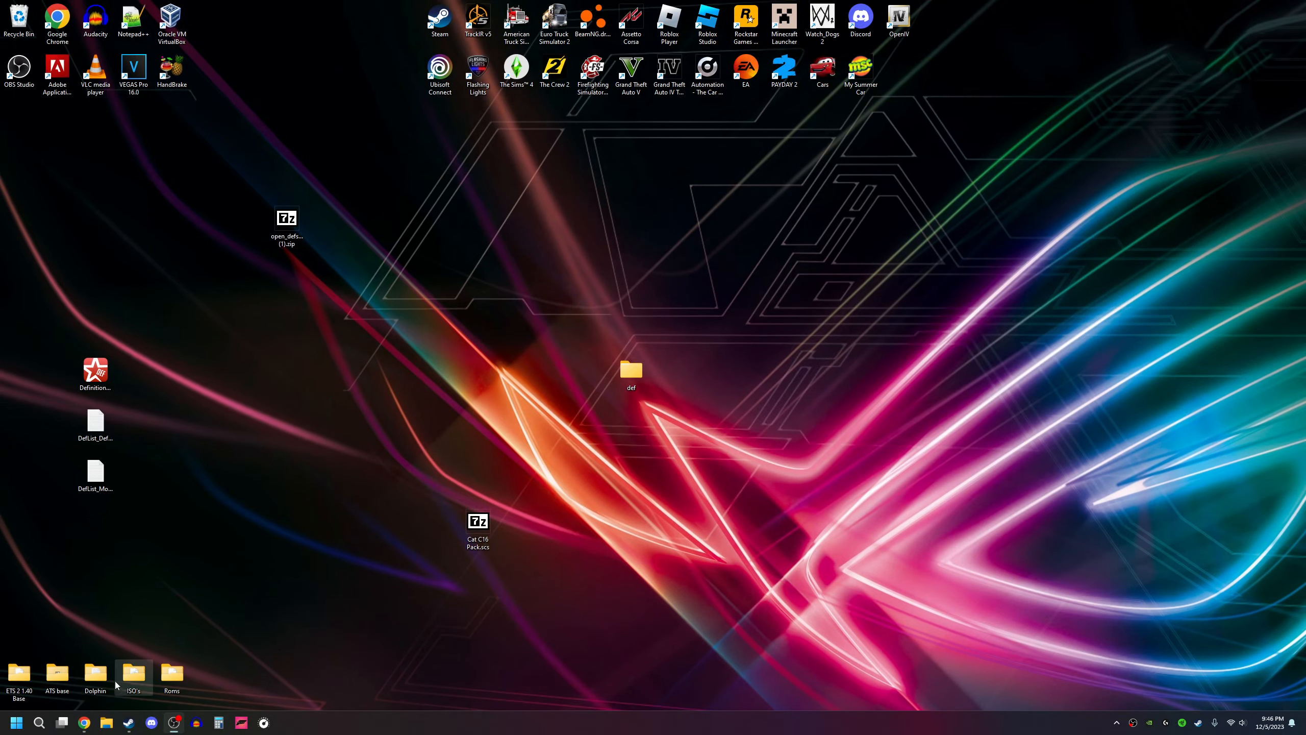
# Step: Move Cat C16 Pack.scs from the desktop into Documents\American Truck Simulator\mod and close the folder window
pyautogui.click(108, 719)
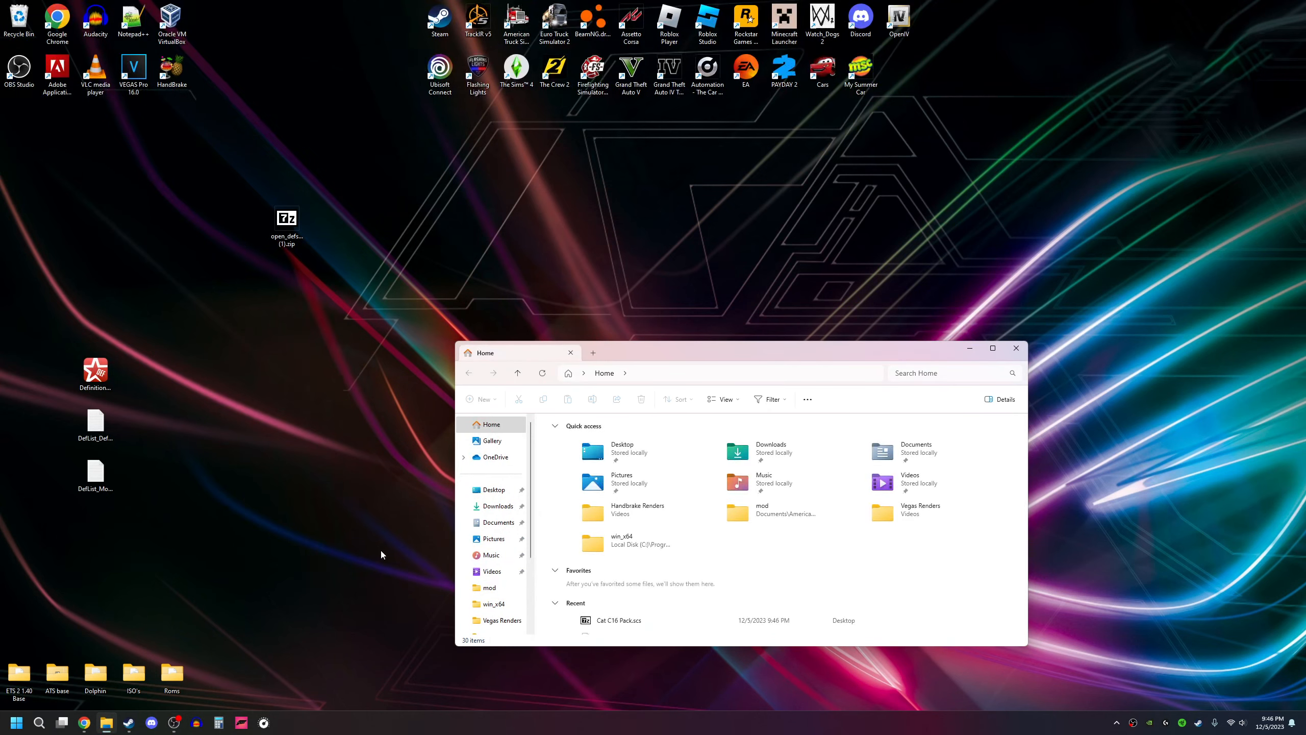
pyautogui.doubleClick(915, 464)
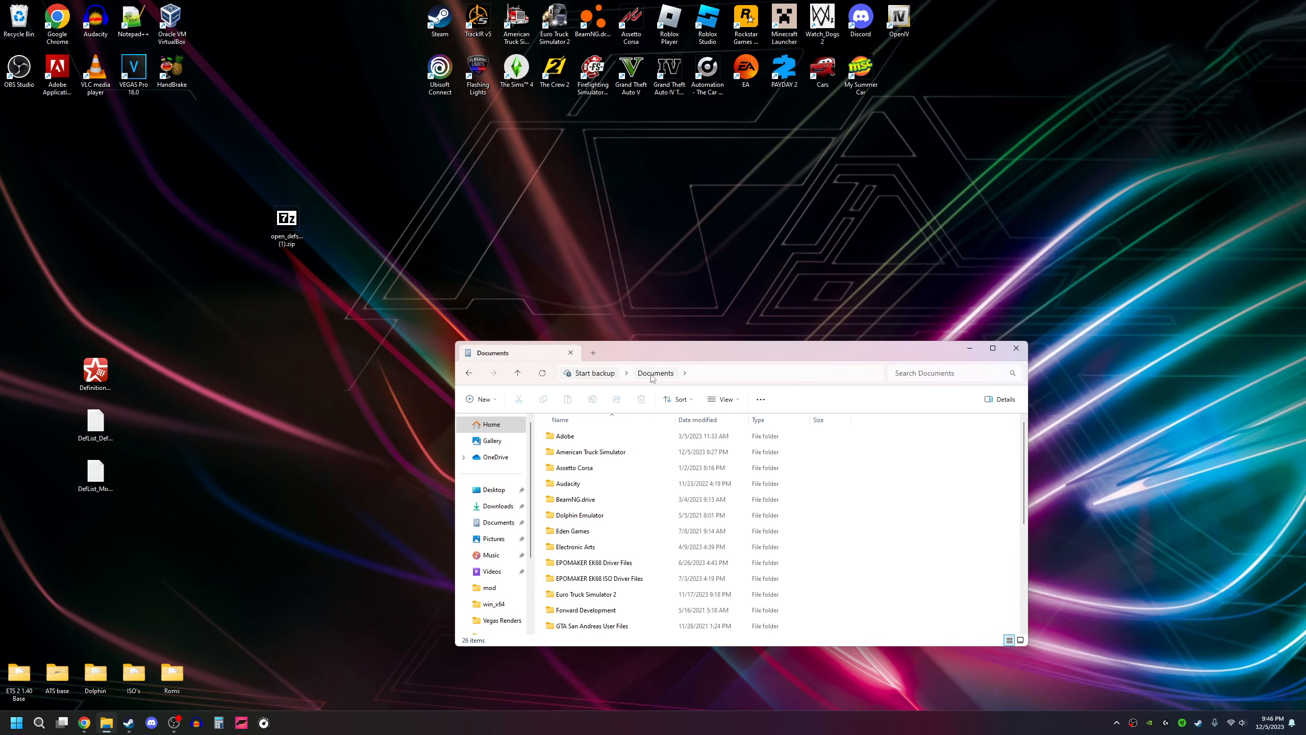
pyautogui.doubleClick(634, 452)
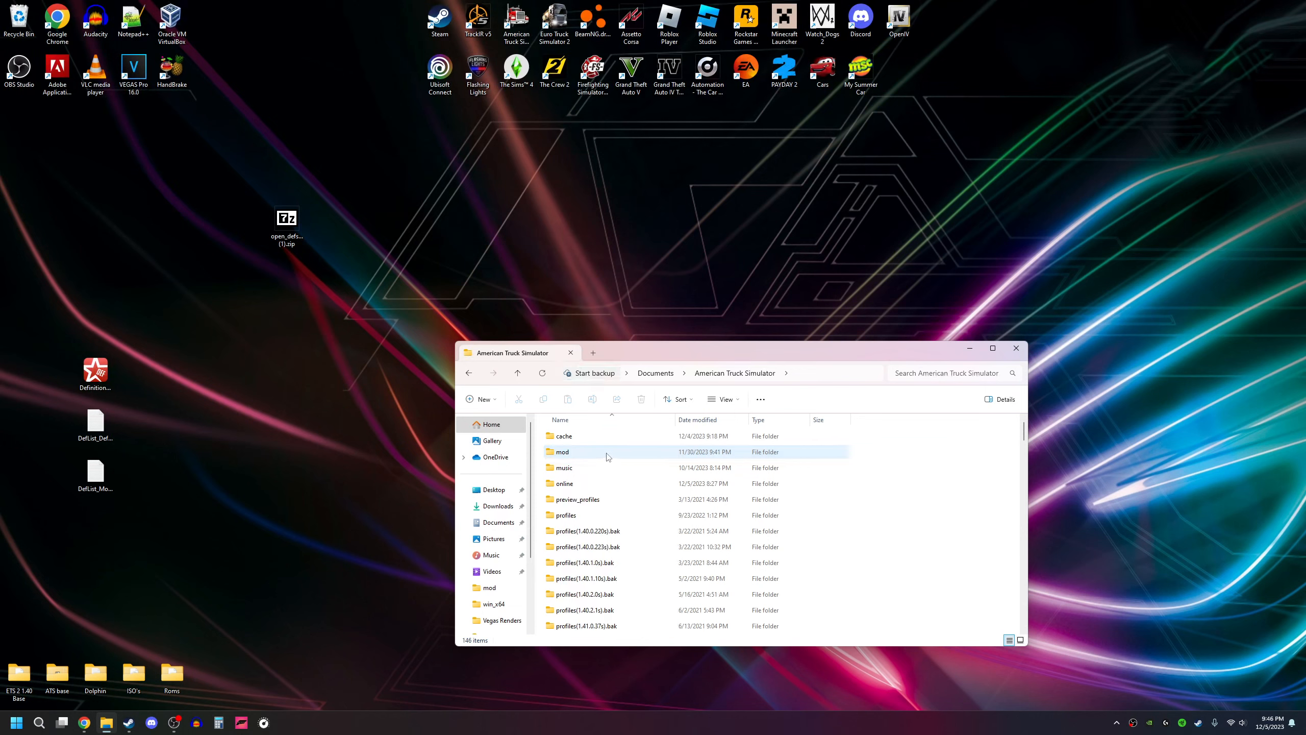
pyautogui.doubleClick(608, 453)
pyautogui.moveTo(669, 352); pyautogui.dragTo(880, 333)
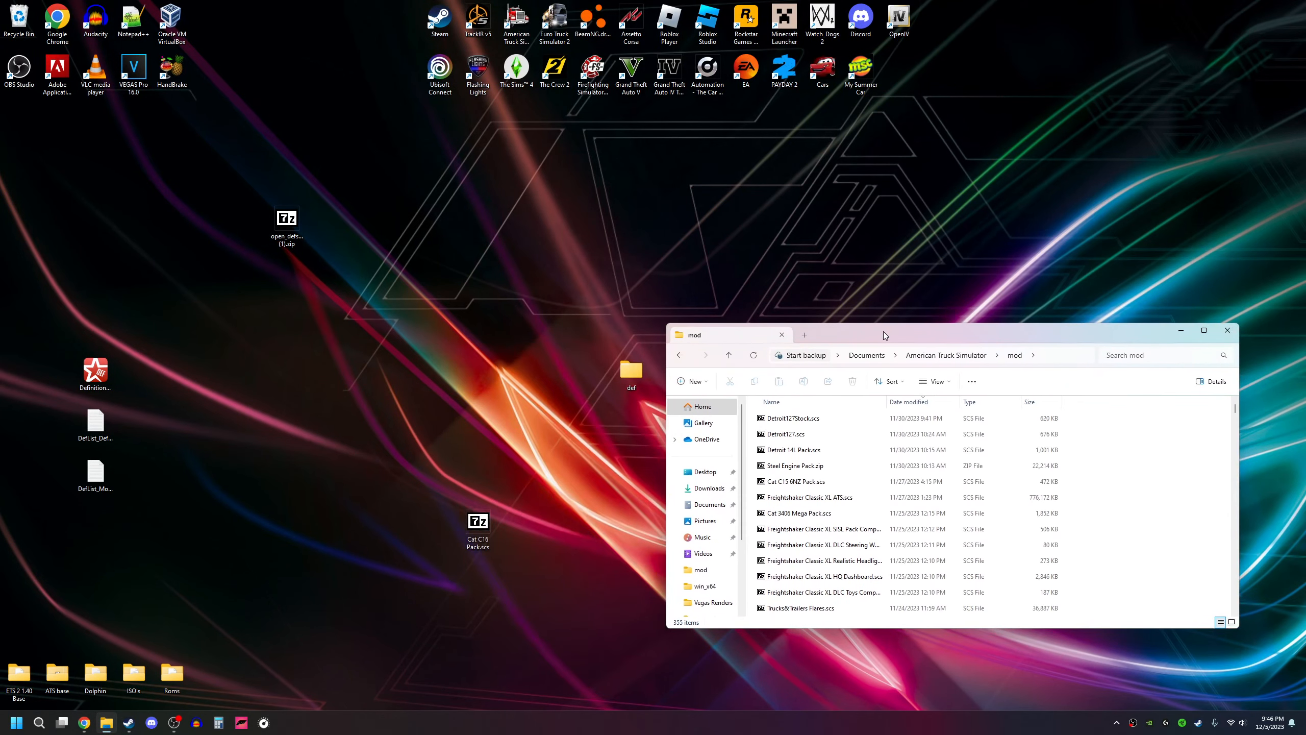
pyautogui.moveTo(478, 526); pyautogui.dragTo(1131, 515)
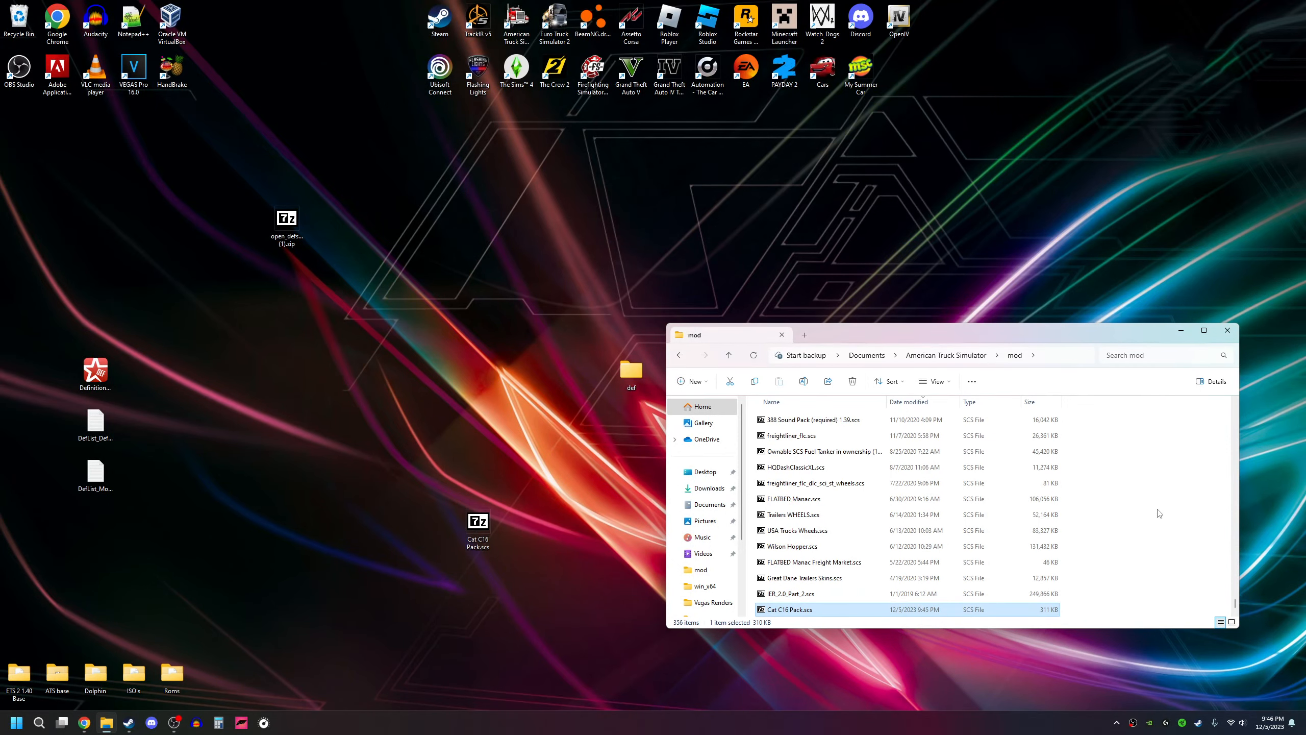
pyautogui.moveTo(922, 334); pyautogui.dragTo(653, 280)
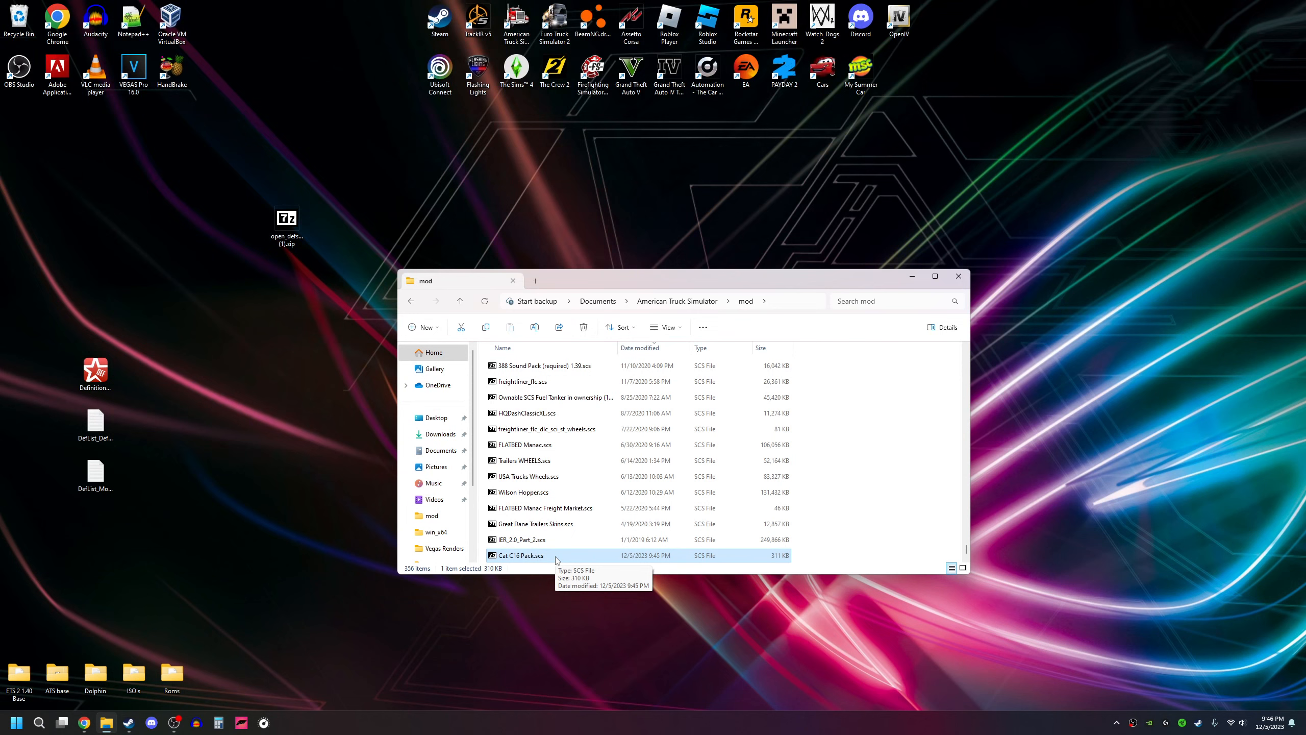
pyautogui.scroll(5, 557, 560)
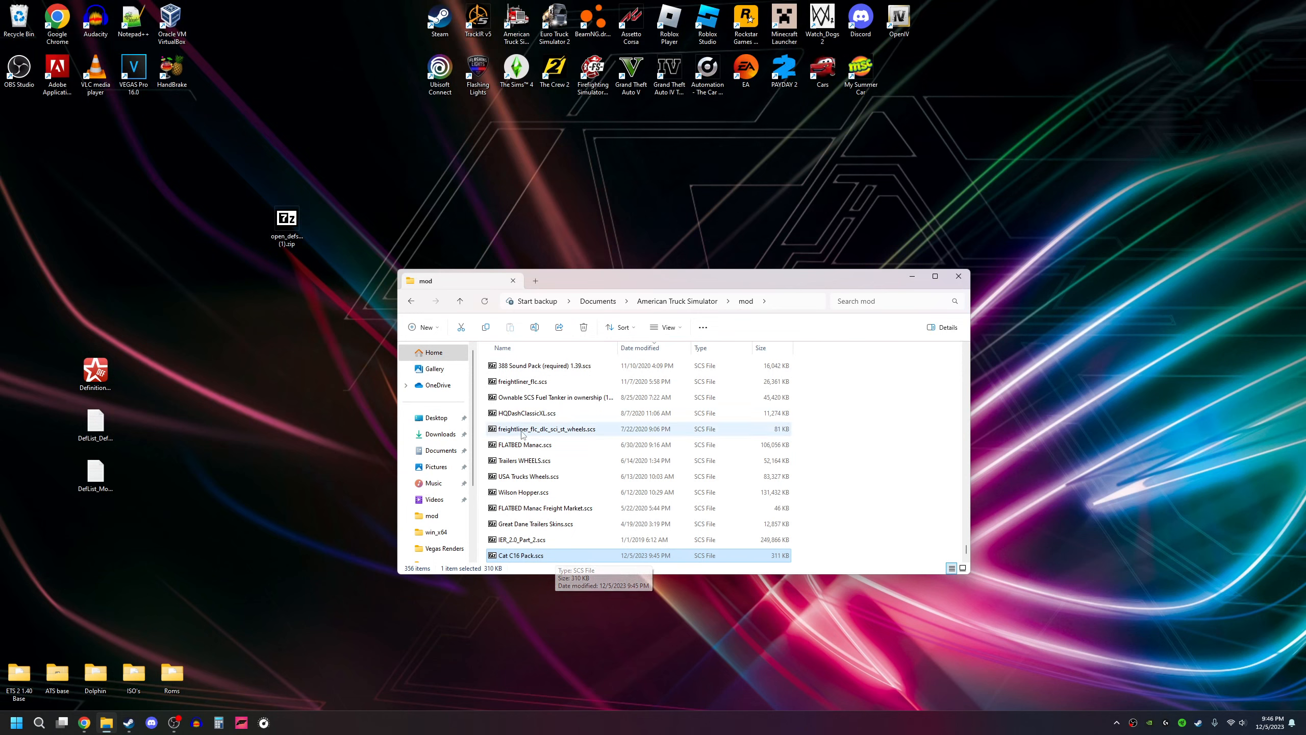
pyautogui.click(957, 279)
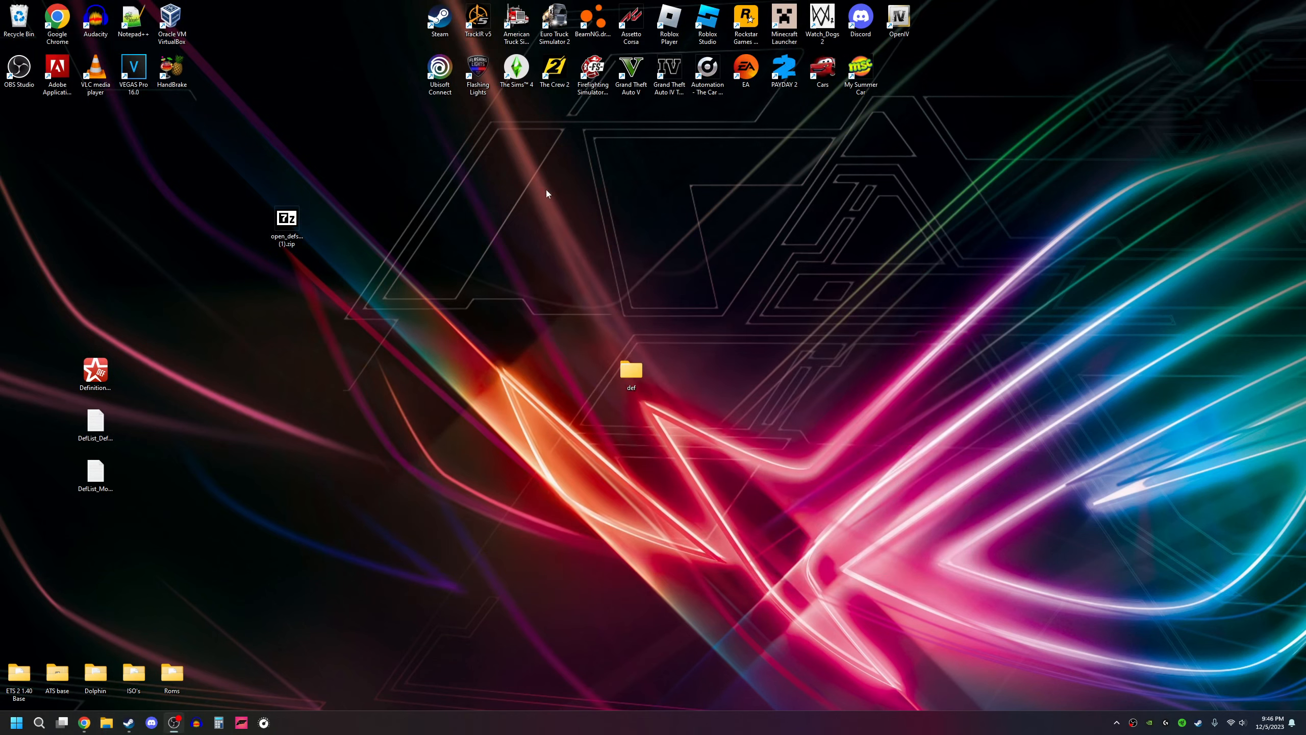
# Step: Launch American Truck Simulator and activate the Cat C16 Pack mod in the Mod Manager
pyautogui.doubleClick(526, 31)
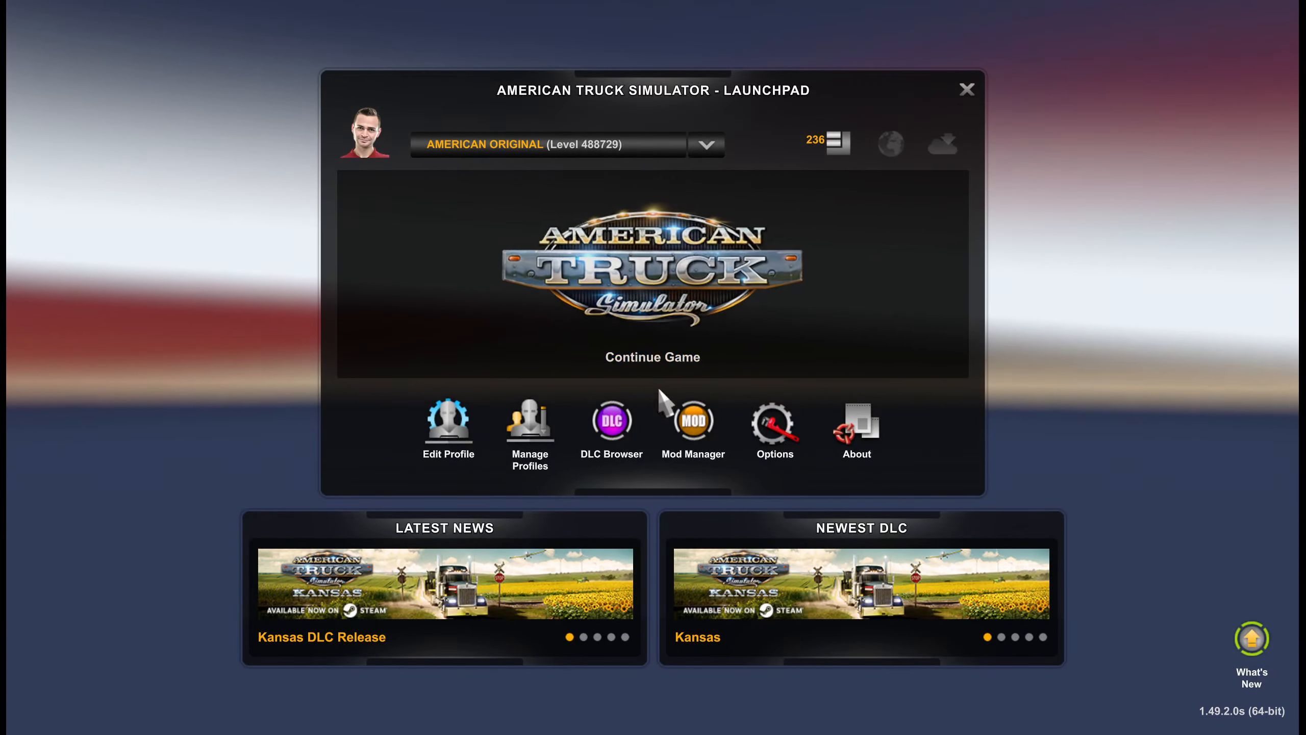
pyautogui.click(699, 419)
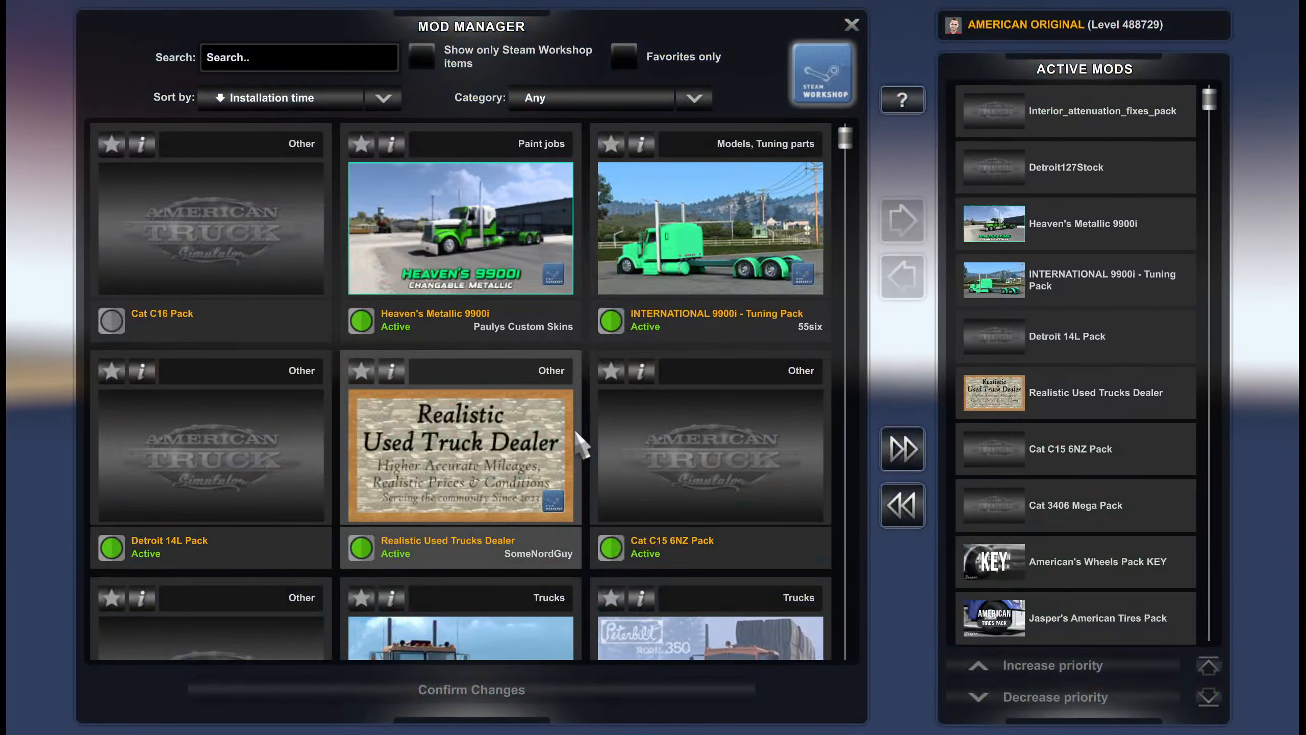
pyautogui.click(241, 329)
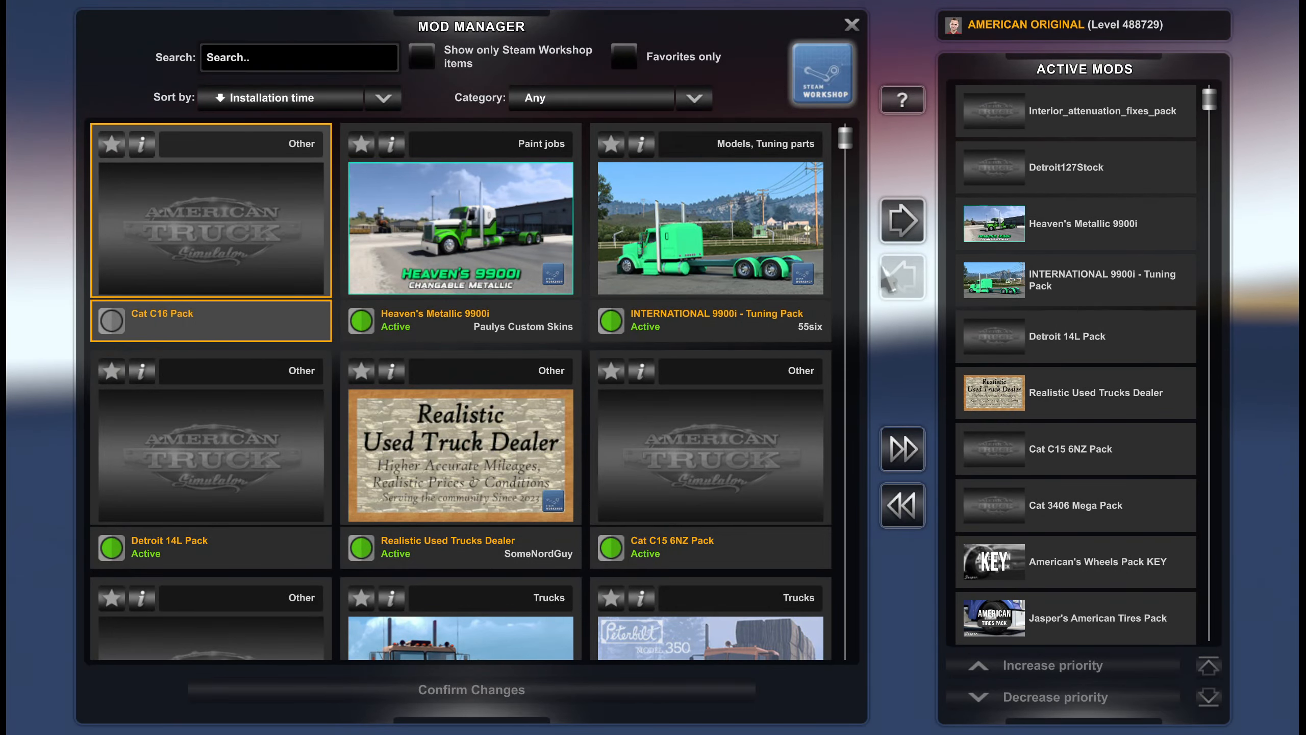
pyautogui.click(904, 227)
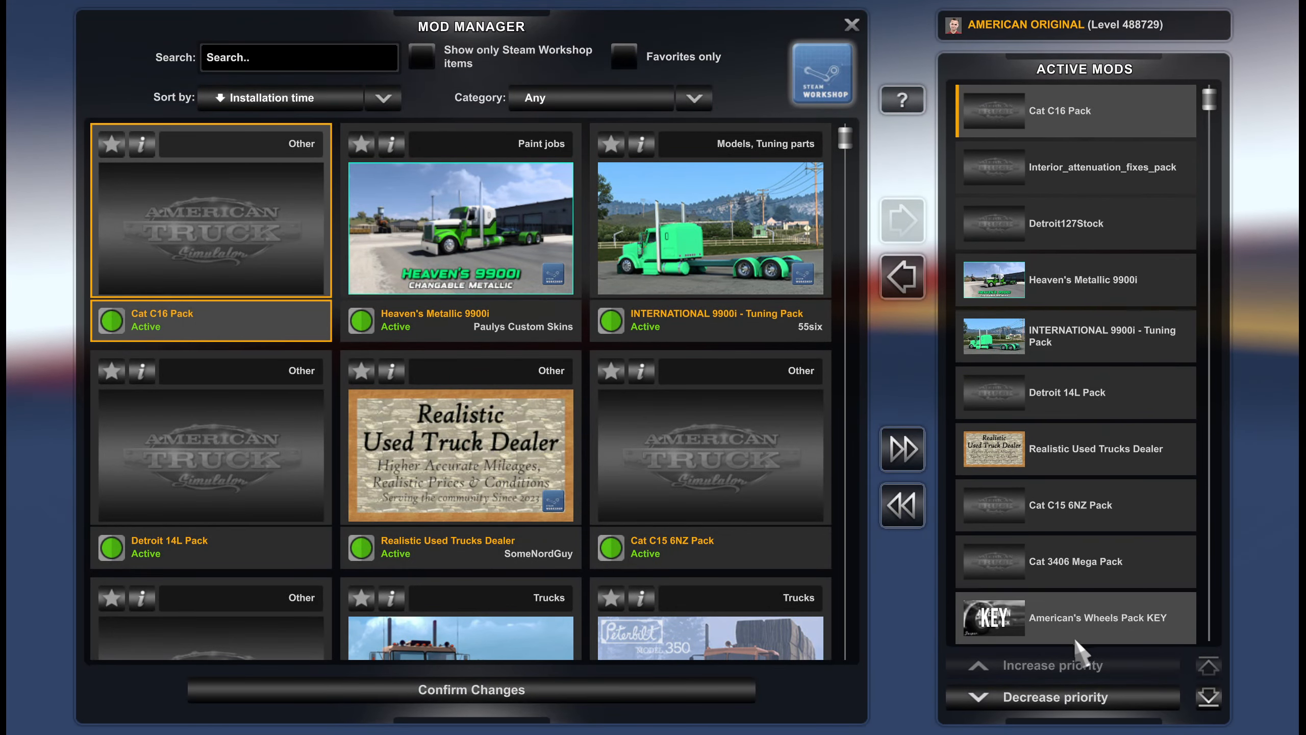
# Step: Lower Cat C16 Pack's priority to just below Interior_attenuation_fixes_pack, confirm the mod changes and continue the game
pyautogui.click(1023, 696)
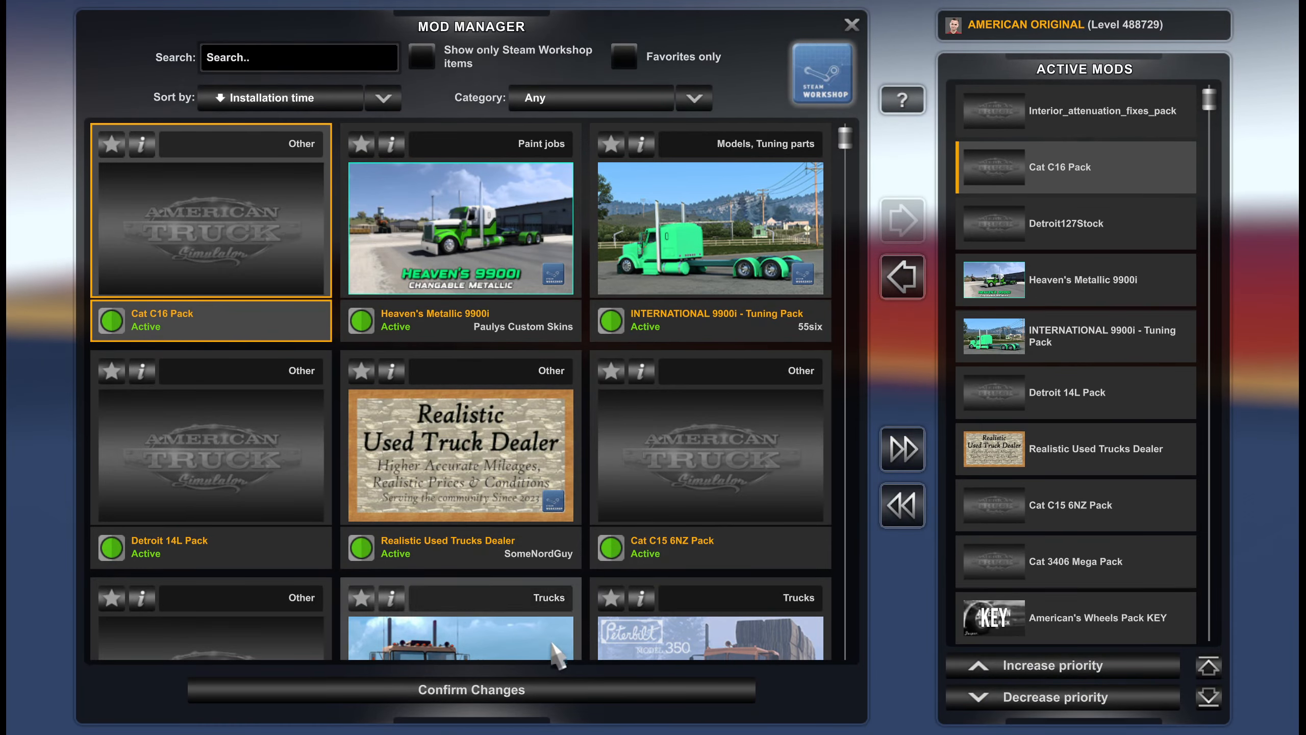
pyautogui.click(554, 703)
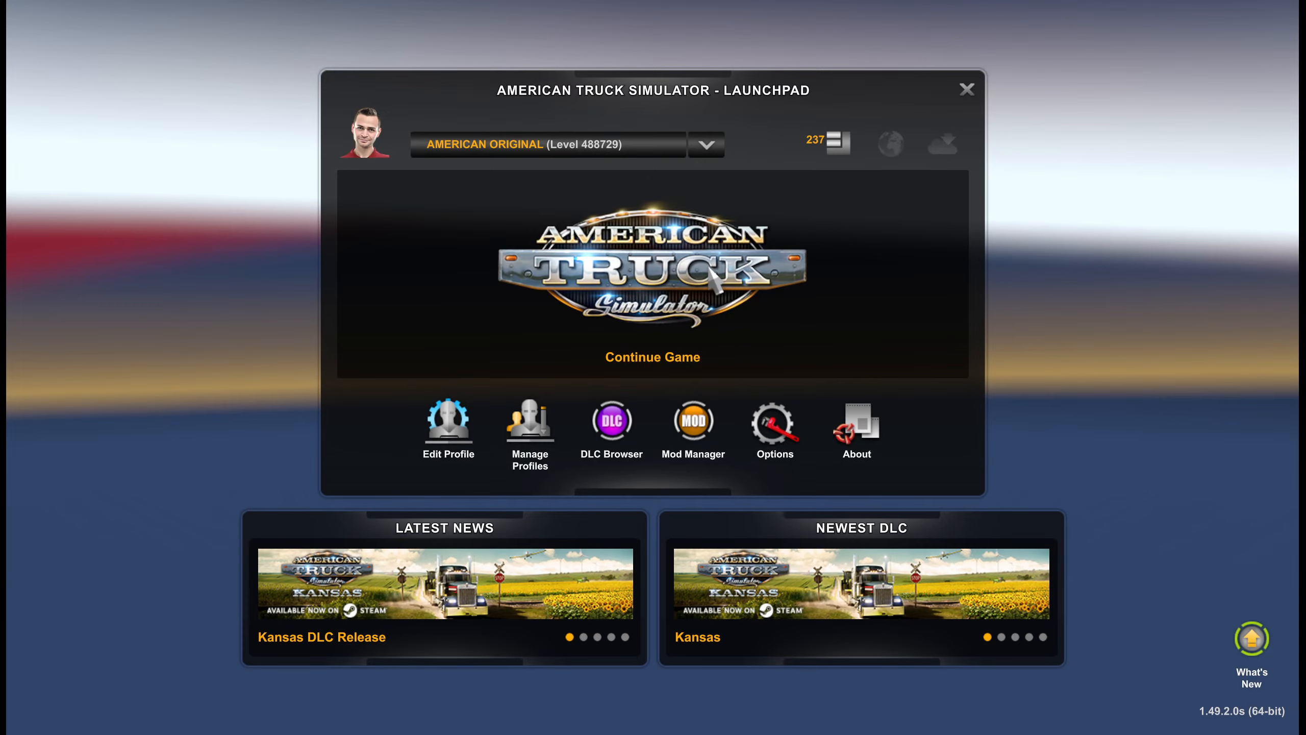
pyautogui.click(710, 269)
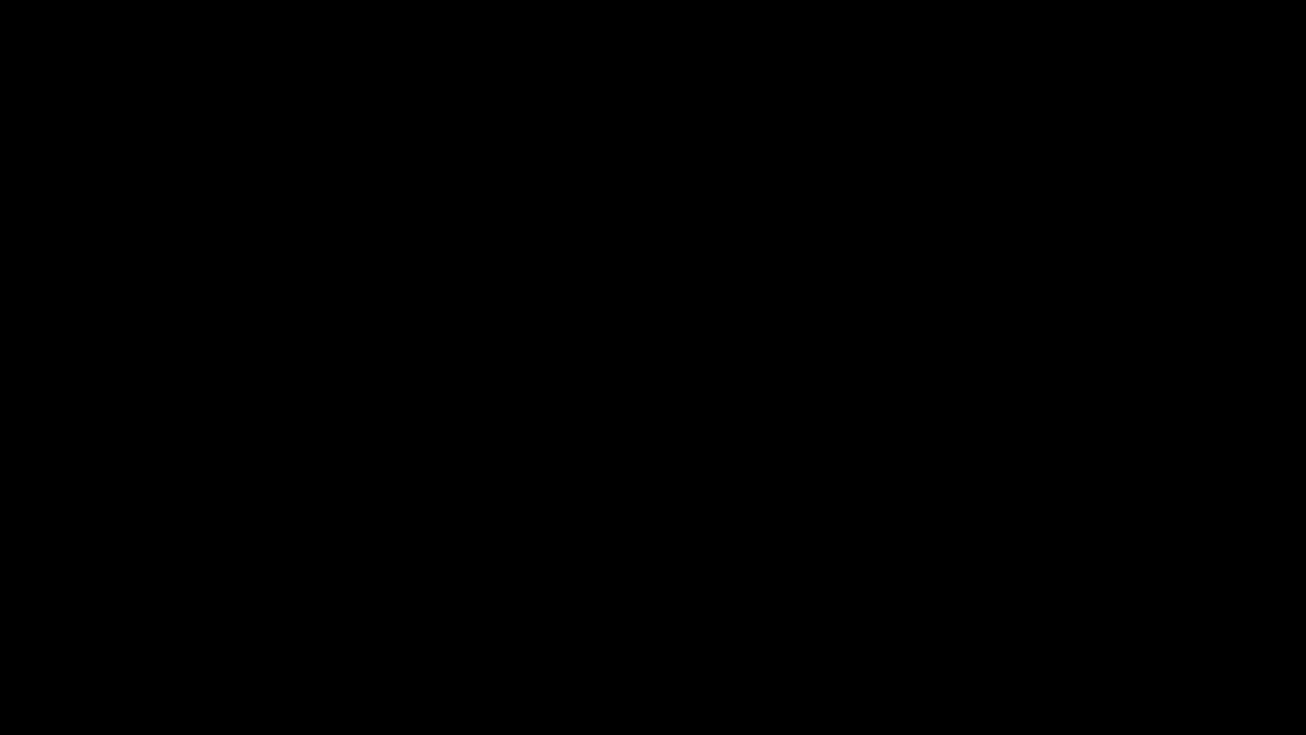